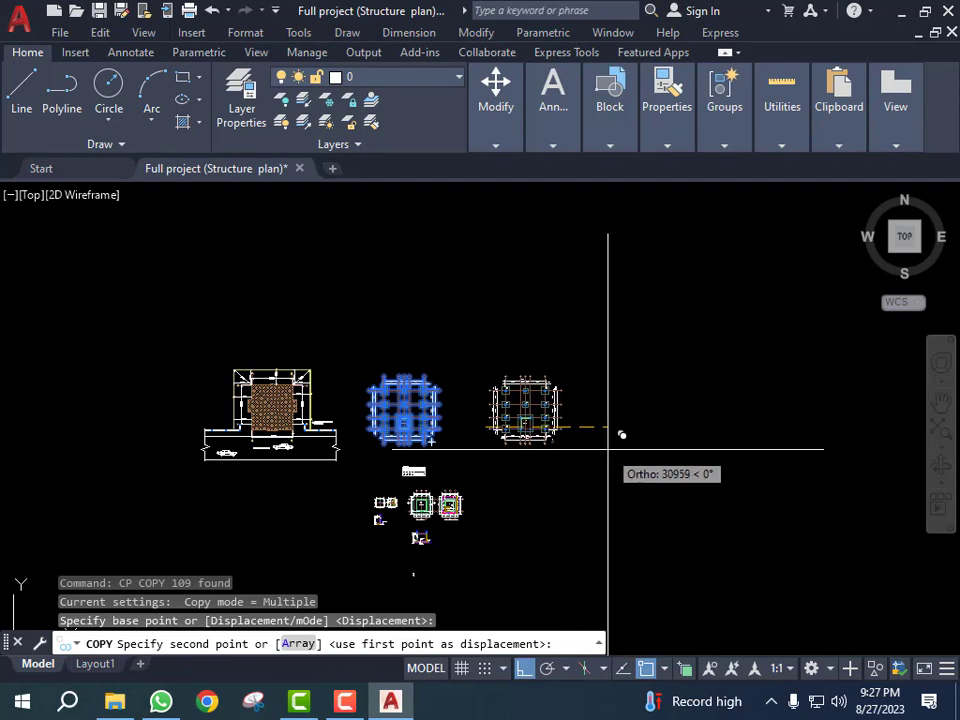
- Place the copy of the footing plan about 31000 units horizontally to the right and finish copying
{"action": "left_click", "coordinate": [608, 450]}
{"action": "key", "text": "Escape"}
{"action": "scroll", "coordinate": [390, 442], "scroll_direction": "up", "scroll_amount": 4}
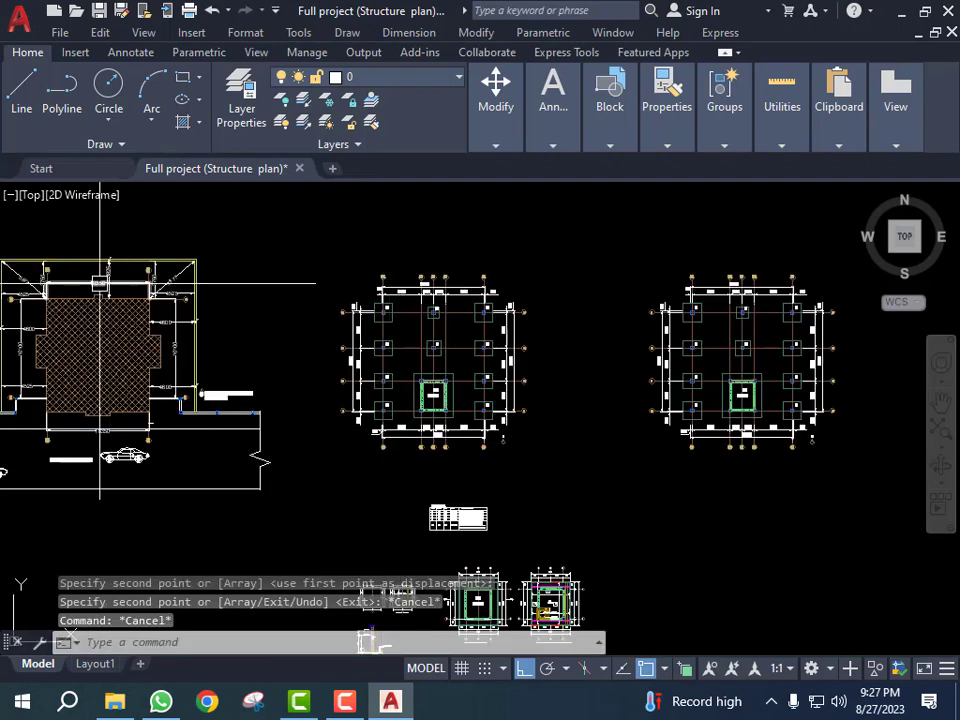
- Copy the MATER LAYOUT PLAN title with its north arrow and paste it beside the original footing plan's lower right corner
{"action": "scroll", "coordinate": [99, 283], "scroll_direction": "up", "scroll_amount": 5}
{"action": "left_click", "coordinate": [354, 360]}
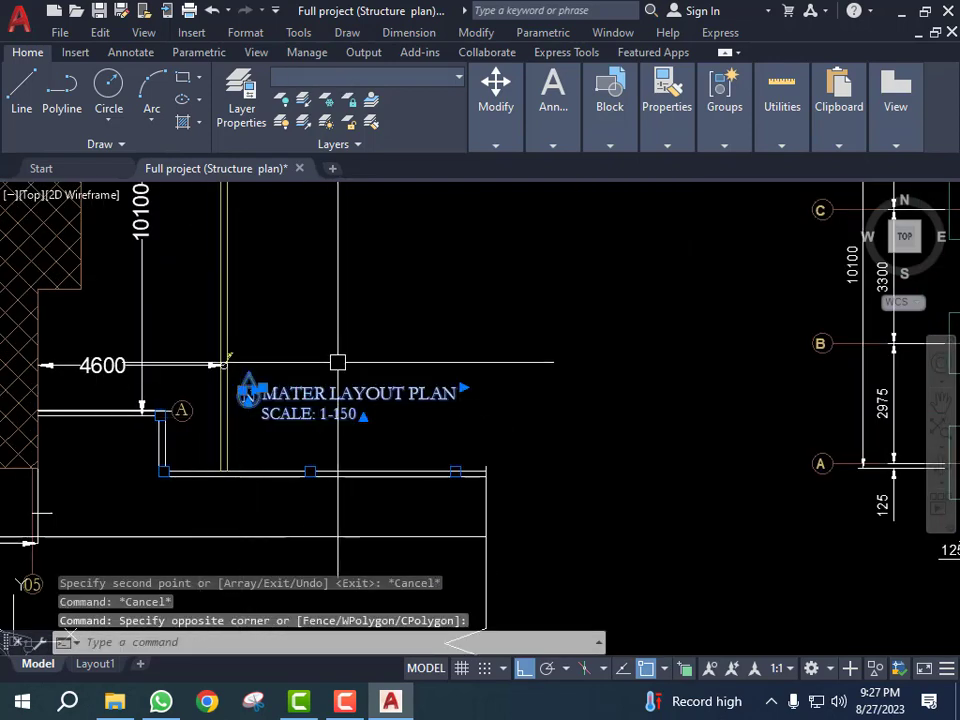
{"action": "key", "text": "ctrl+c"}
{"action": "scroll", "coordinate": [250, 380], "scroll_direction": "down", "scroll_amount": 4}
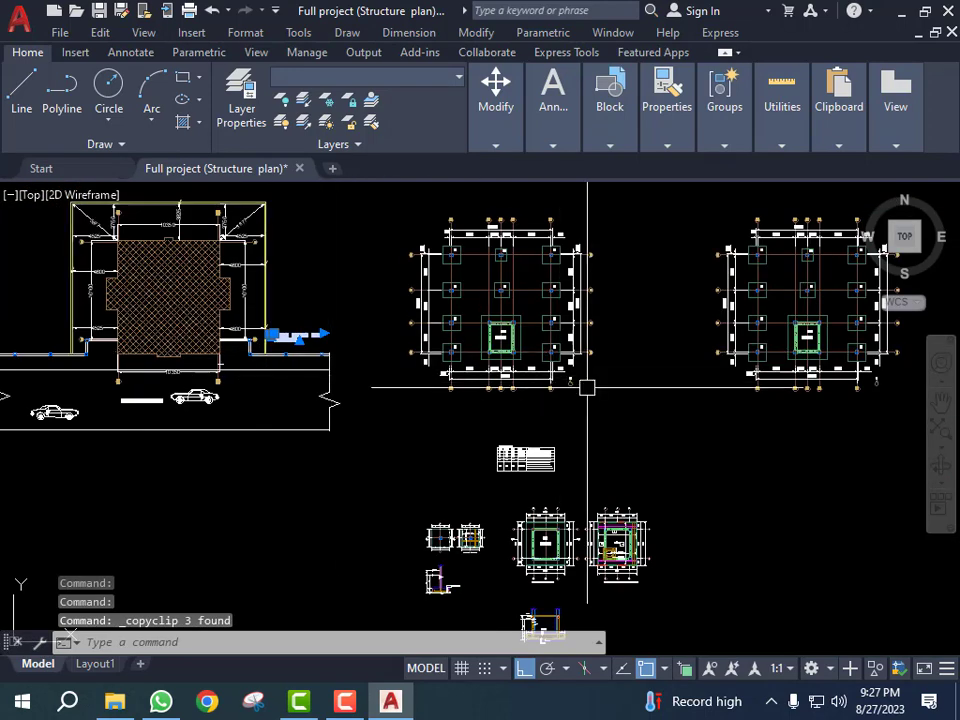
{"action": "scroll", "coordinate": [589, 386], "scroll_direction": "up", "scroll_amount": 6}
{"action": "scroll", "coordinate": [480, 419], "scroll_direction": "down", "scroll_amount": 3}
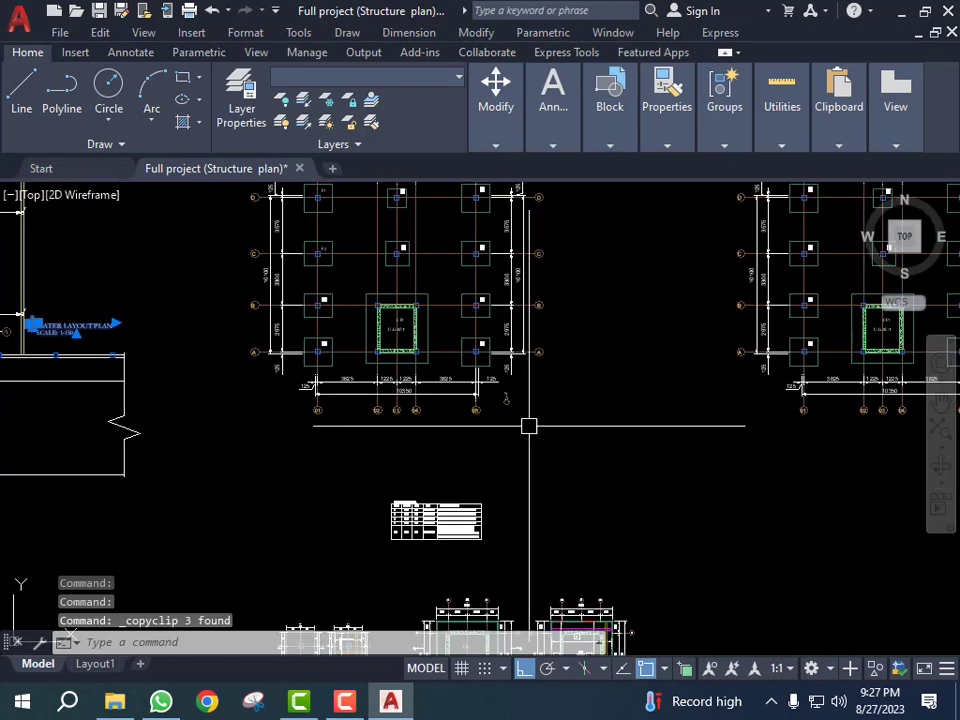
{"action": "scroll", "coordinate": [525, 424], "scroll_direction": "up", "scroll_amount": 2}
{"action": "key", "text": "ctrl+v"}
{"action": "scroll", "coordinate": [518, 416], "scroll_direction": "up", "scroll_amount": 5}
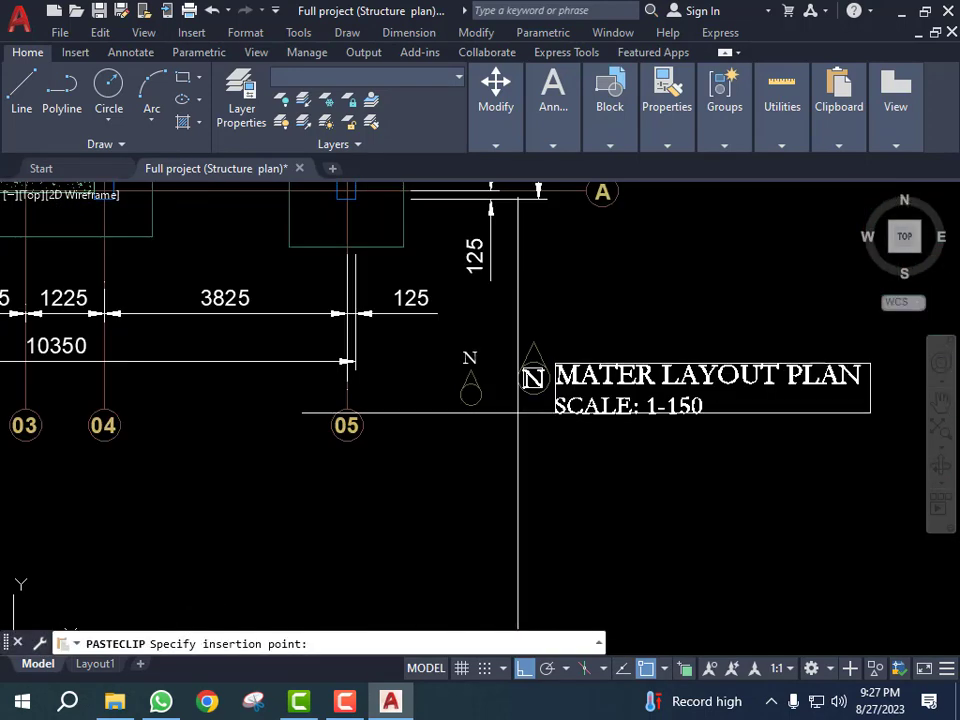
{"action": "left_click", "coordinate": [516, 381]}
- Erase the duplicate north arrow and its N label next to the pasted title
{"action": "left_click", "coordinate": [537, 295]}
{"action": "left_click", "coordinate": [501, 385]}
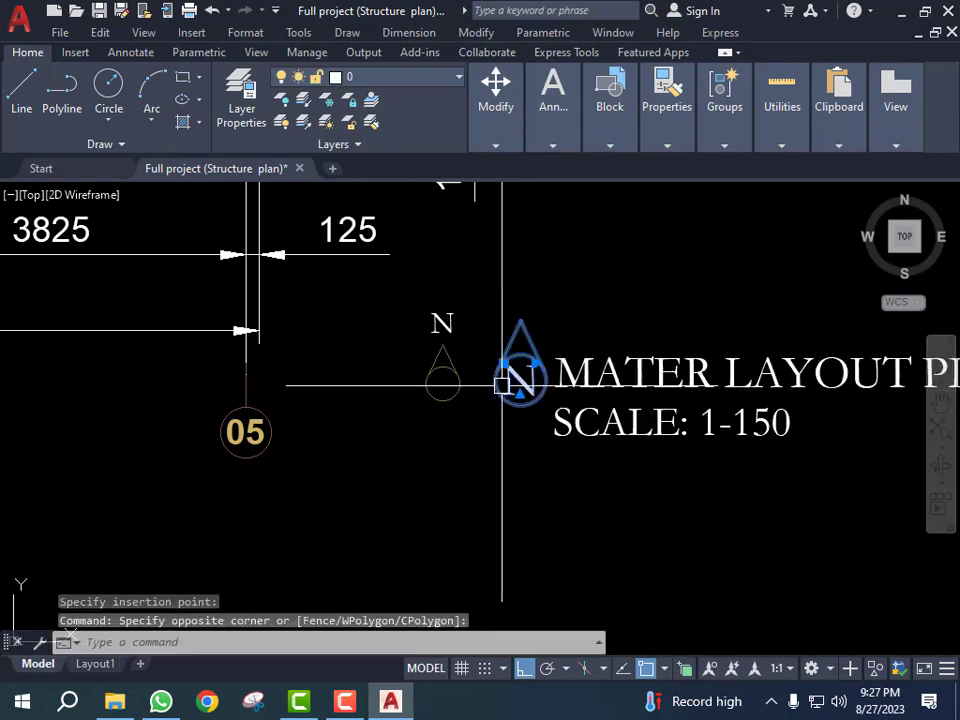
{"action": "type", "text": "e"}
{"action": "key", "text": "Return"}
- Move the pasted title about 600 units horizontally left, next to the footing plan's own north arrow
{"action": "scroll", "coordinate": [460, 370], "scroll_direction": "down", "scroll_amount": 2}
{"action": "left_click", "coordinate": [497, 350]}
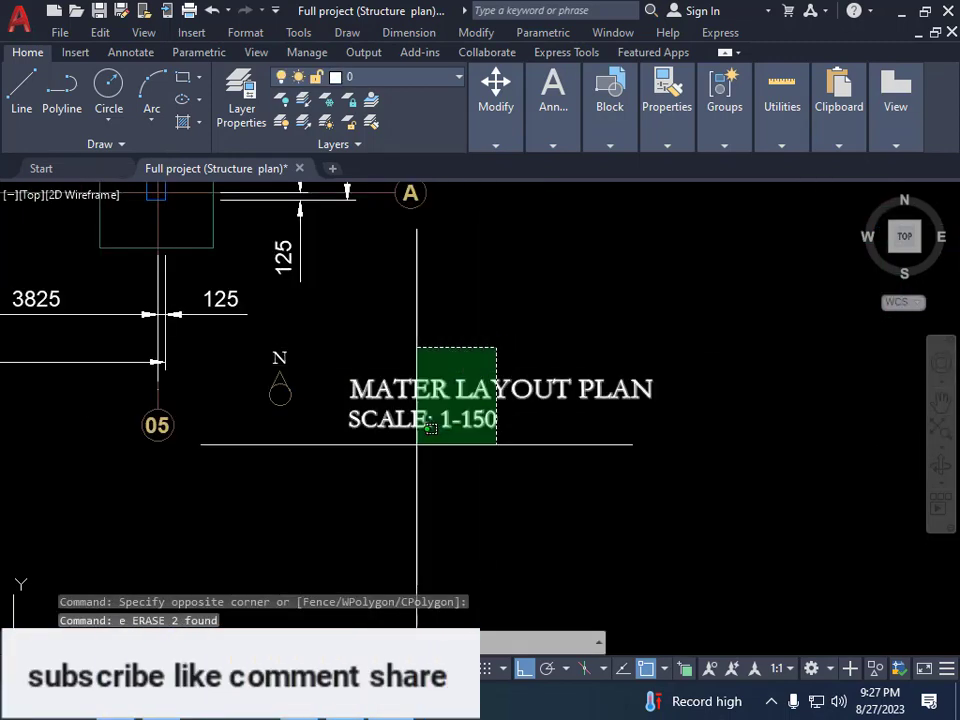
{"action": "left_click", "coordinate": [460, 470]}
{"action": "type", "text": "m"}
{"action": "key", "text": "Return"}
{"action": "left_click", "coordinate": [590, 478]}
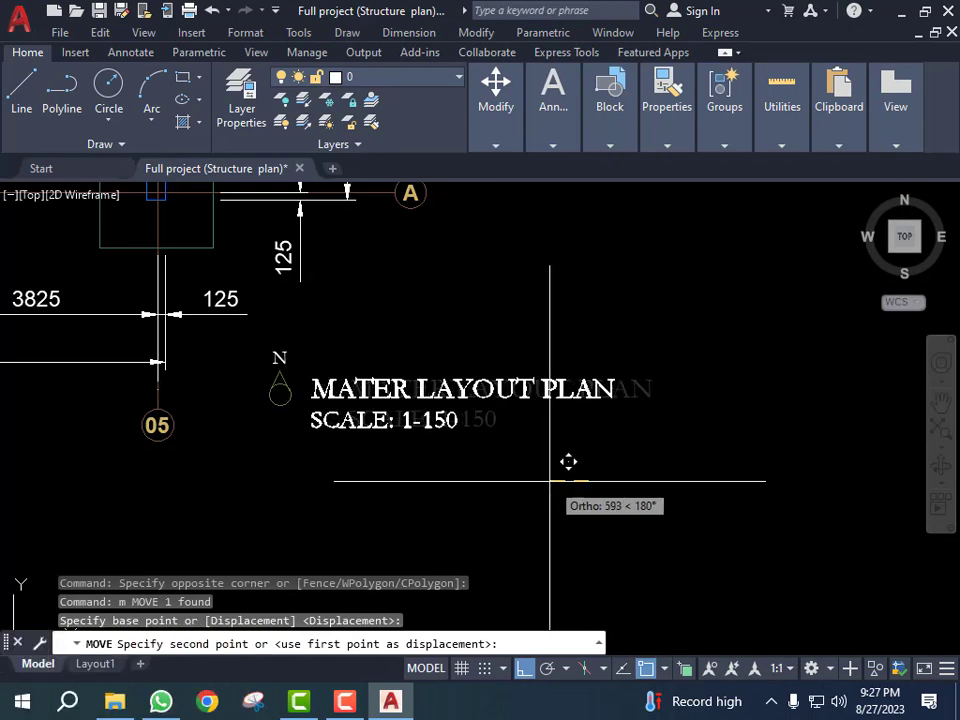
- Edit the pasted title to read FOOTING LAYOUT PLAN with SCALE: 1-100, widening its text frame to fit one line
{"action": "left_click", "coordinate": [420, 390]}
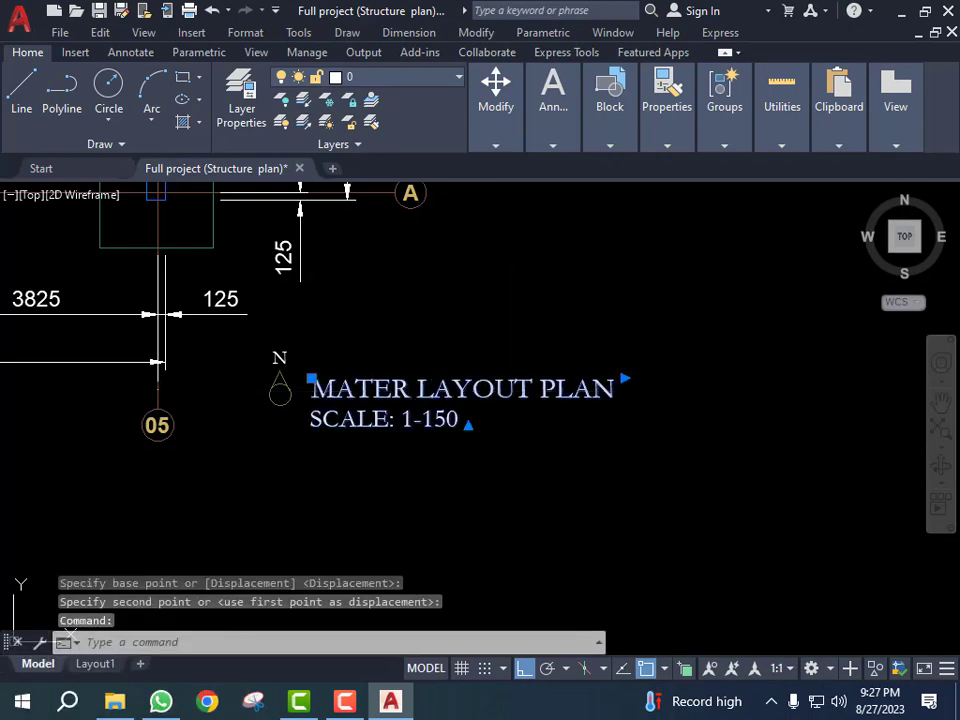
{"action": "double_click", "coordinate": [404, 388]}
{"action": "left_click_drag", "start_coordinate": [352, 396], "coordinate": [407, 396]}
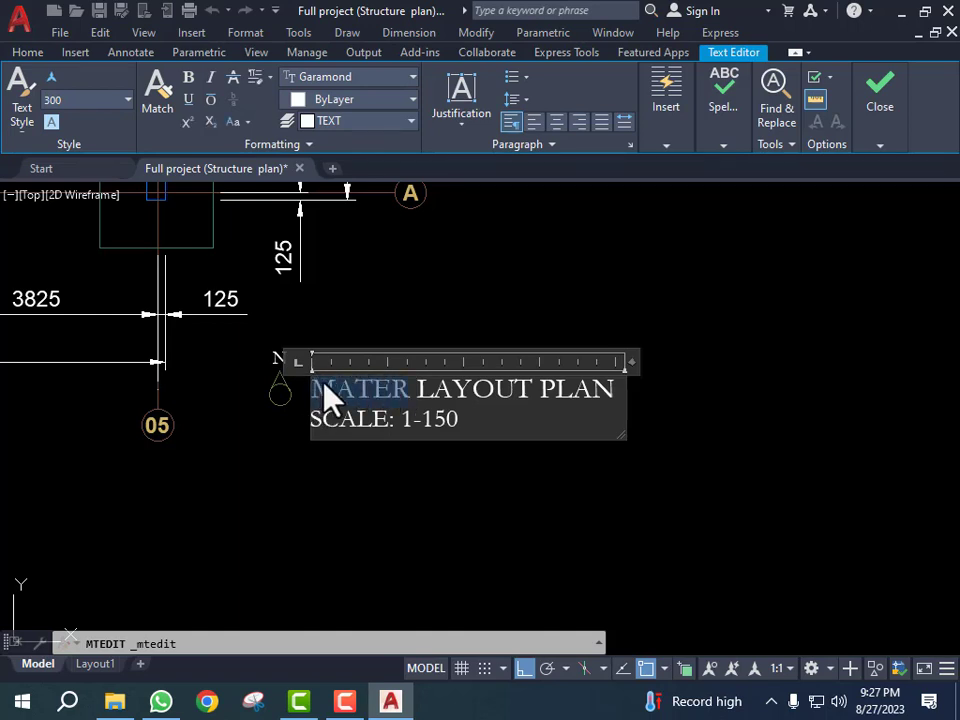
{"action": "type", "text": "FOOTING"}
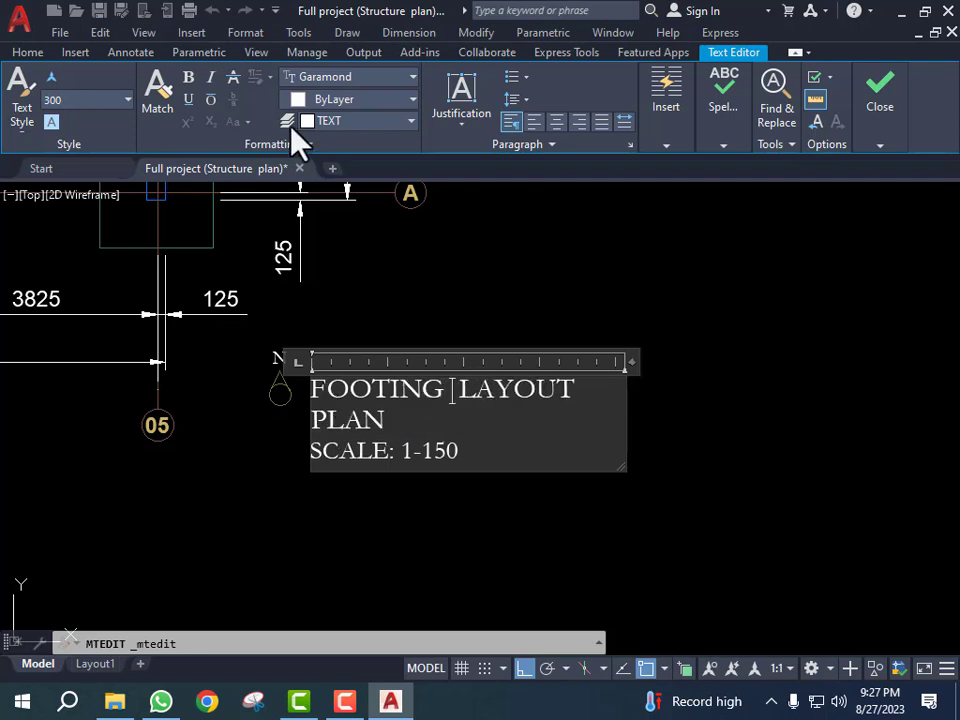
{"action": "left_click_drag", "start_coordinate": [628, 363], "coordinate": [793, 372]}
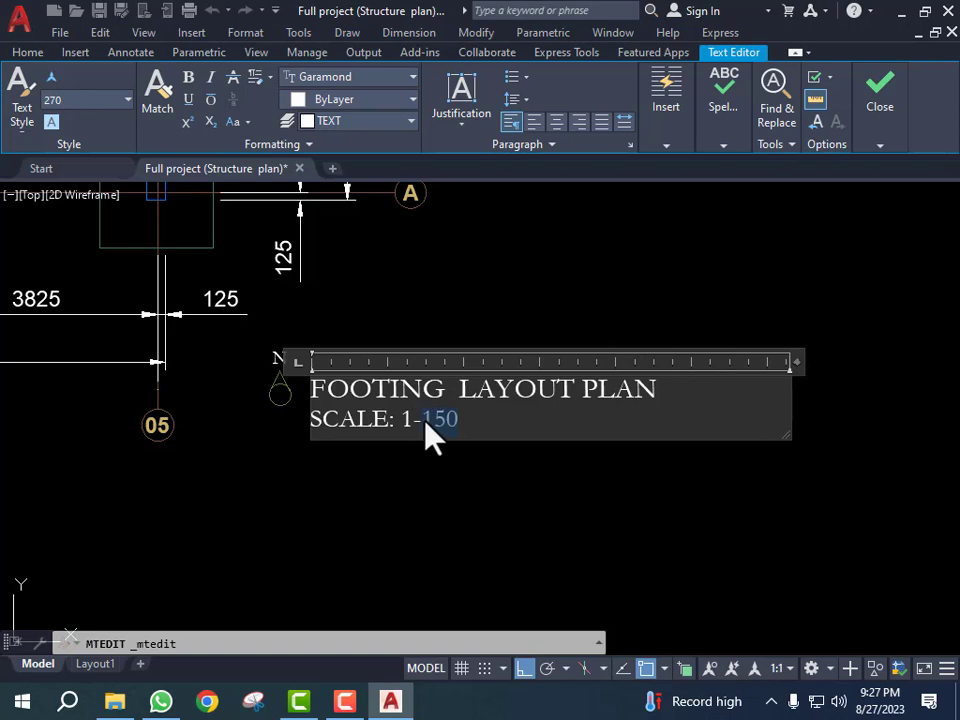
{"action": "type", "text": "100"}
{"action": "left_click", "coordinate": [493, 508]}
- Move the FOOTING LAYOUT PLAN title slightly upward beside the north arrow
{"action": "scroll", "coordinate": [390, 457], "scroll_direction": "down", "scroll_amount": 5}
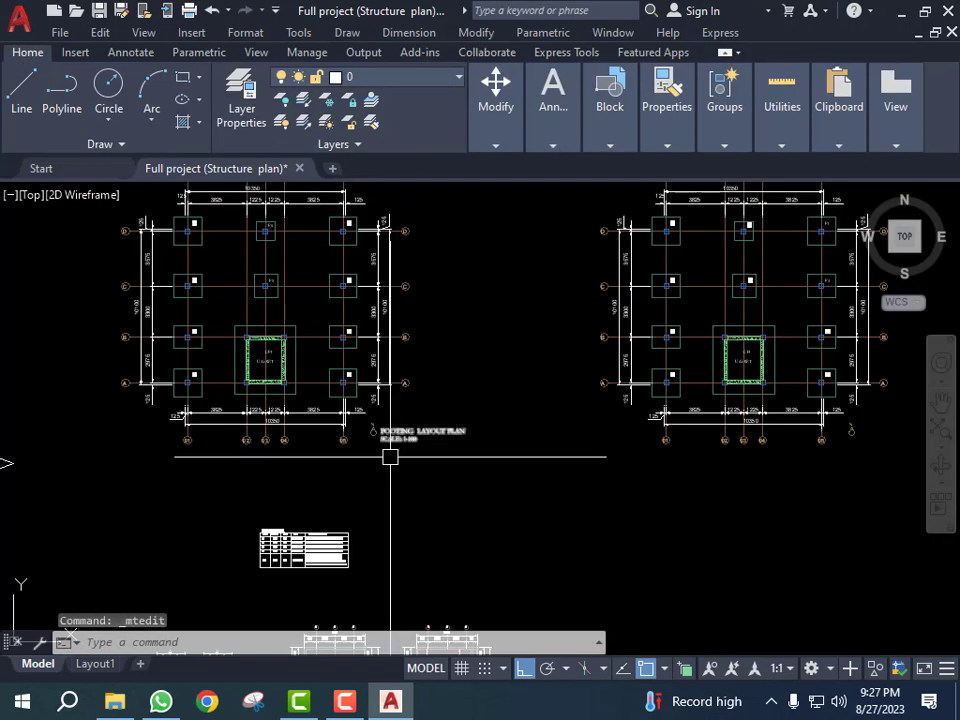
{"action": "scroll", "coordinate": [392, 452], "scroll_direction": "up", "scroll_amount": 8}
{"action": "left_click", "coordinate": [372, 486]}
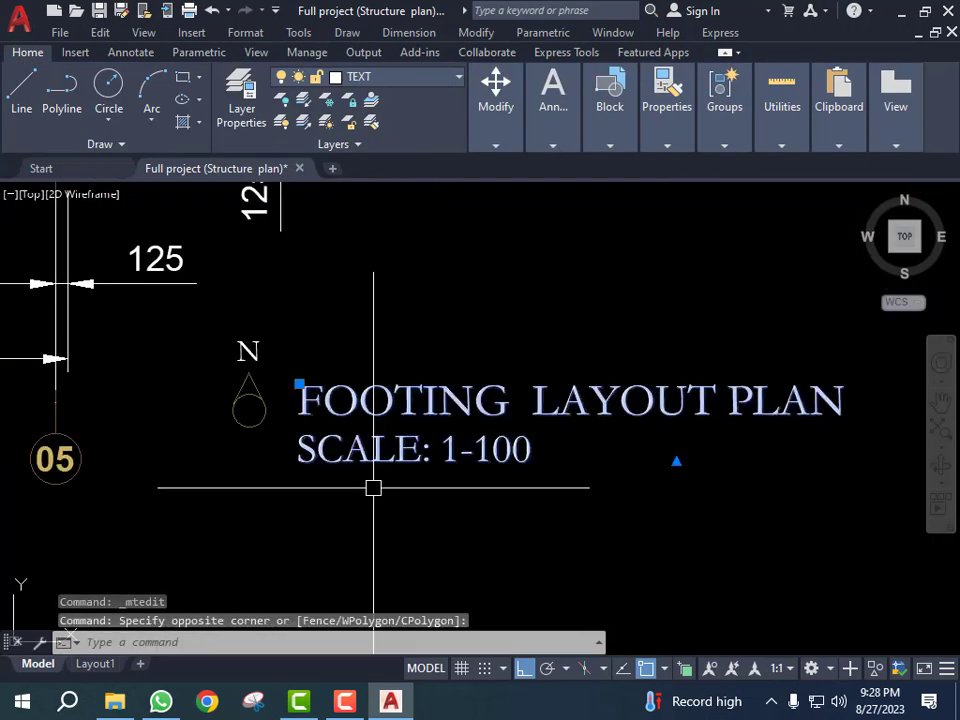
{"action": "key", "text": "Return"}
{"action": "left_click", "coordinate": [414, 518]}
{"action": "left_click", "coordinate": [414, 491]}
- Copy the footing layout title with its north arrow and paste it beside the lower right corner of the second plan
{"action": "scroll", "coordinate": [360, 458], "scroll_direction": "down", "scroll_amount": 4}
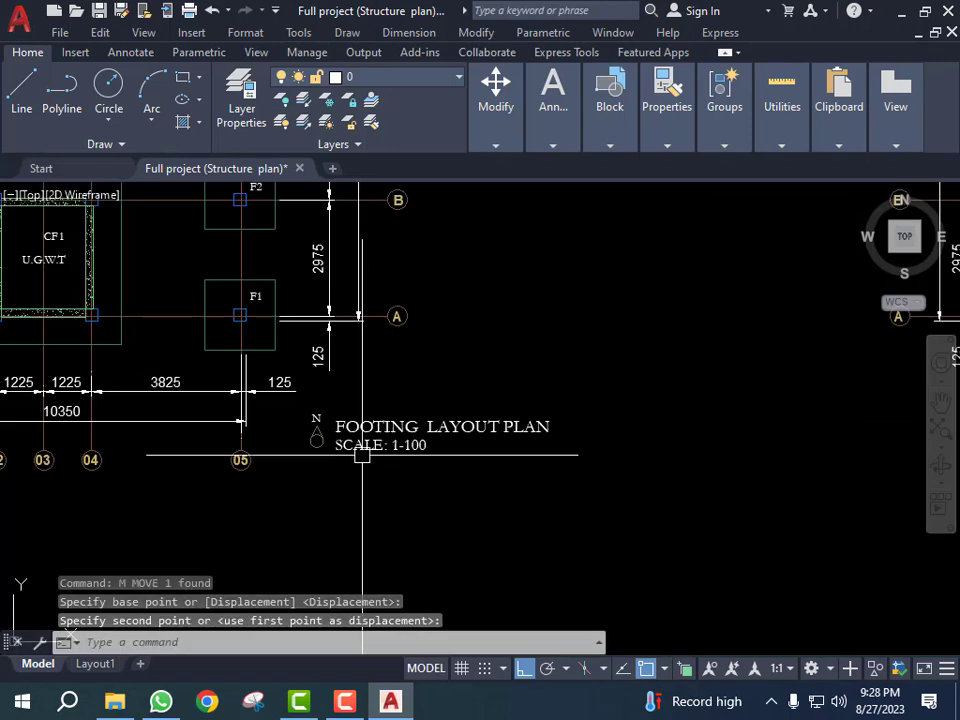
{"action": "left_click", "coordinate": [414, 403]}
{"action": "left_click", "coordinate": [292, 491]}
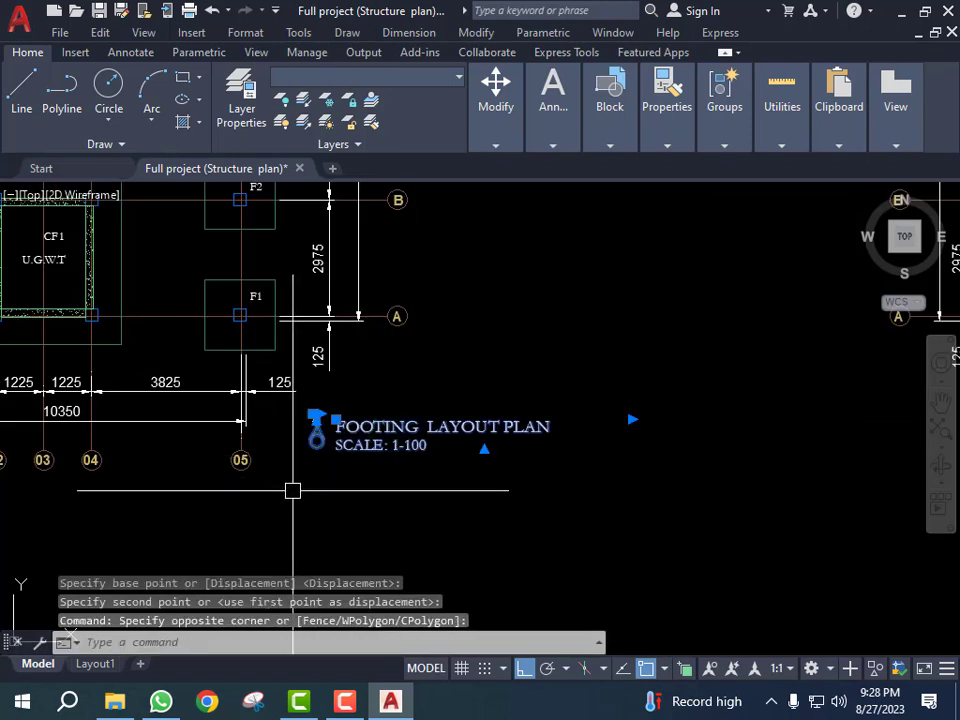
{"action": "key", "text": "ctrl+c"}
{"action": "scroll", "coordinate": [294, 490], "scroll_direction": "down", "scroll_amount": 6}
{"action": "scroll", "coordinate": [394, 453], "scroll_direction": "up", "scroll_amount": 6}
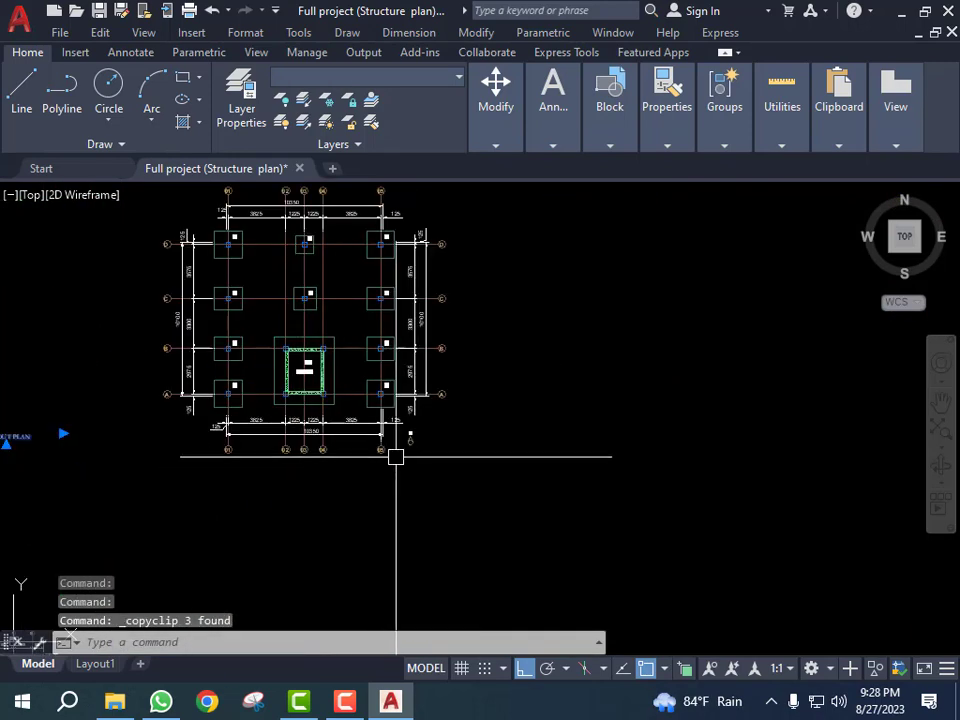
{"action": "key", "text": "ctrl+v"}
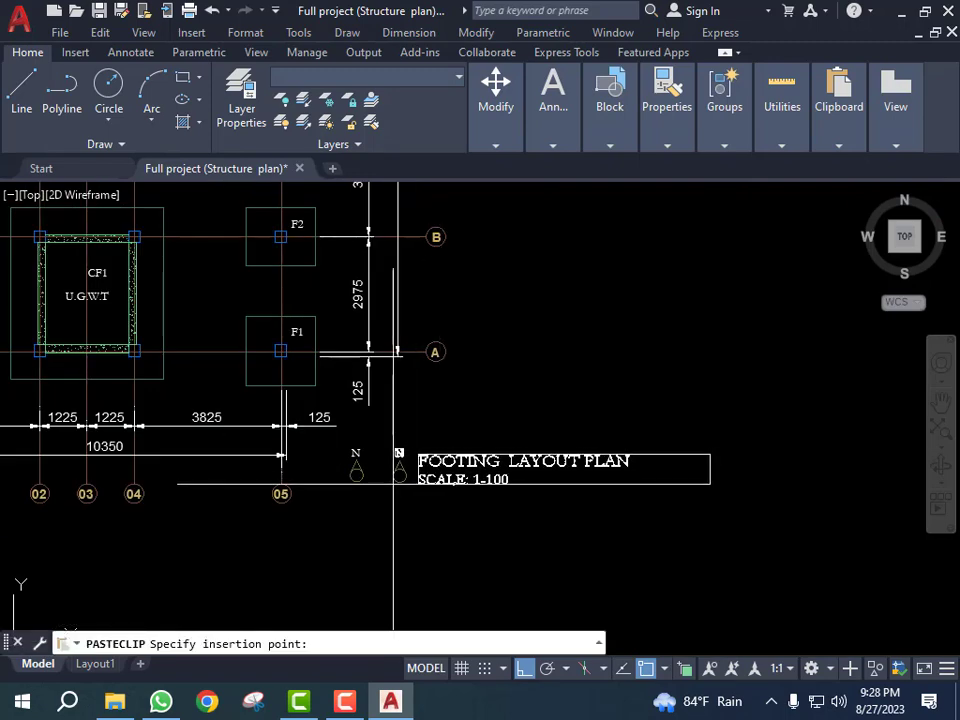
{"action": "scroll", "coordinate": [400, 455], "scroll_direction": "up", "scroll_amount": 5}
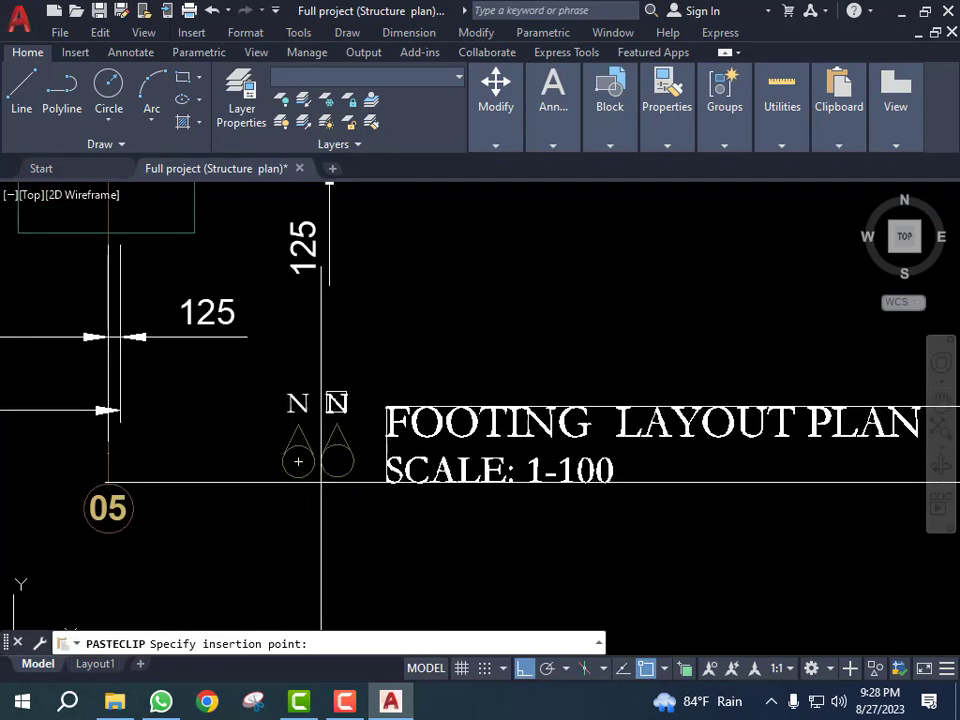
{"action": "left_click", "coordinate": [321, 482]}
- Erase the duplicate north arrow and N label pasted beside the second plan's own north arrow
{"action": "scroll", "coordinate": [342, 420], "scroll_direction": "up", "scroll_amount": 5}
{"action": "left_click", "coordinate": [371, 336]}
{"action": "left_click", "coordinate": [300, 534]}
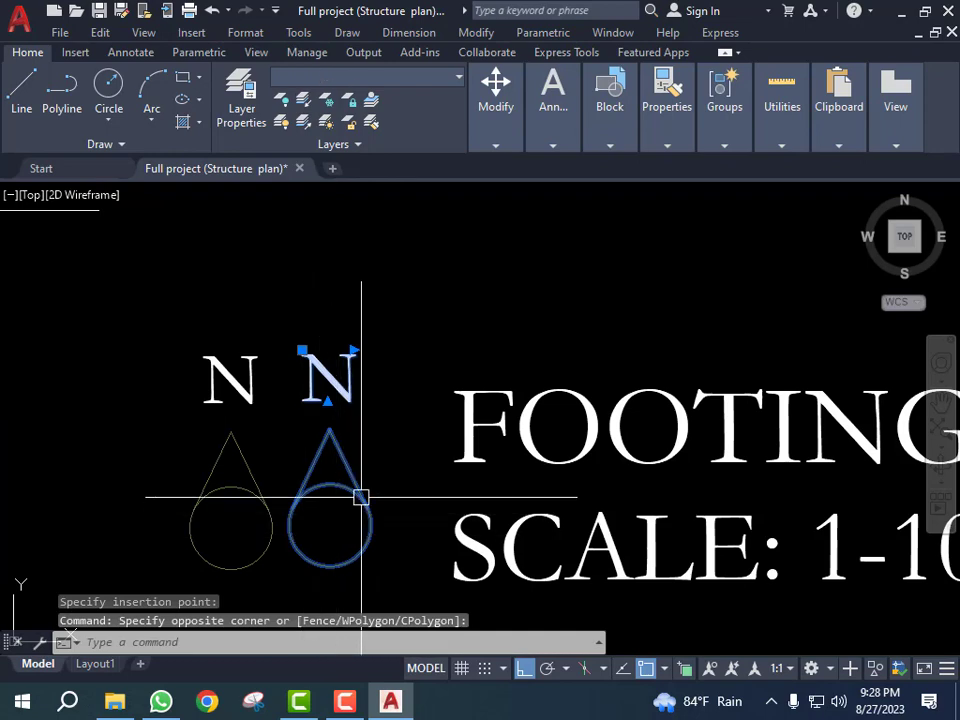
{"action": "type", "text": "E"}
{"action": "key", "text": "Return"}
- Move the second plan's title slightly left, closer to its north arrow
{"action": "scroll", "coordinate": [218, 485], "scroll_direction": "down", "scroll_amount": 4}
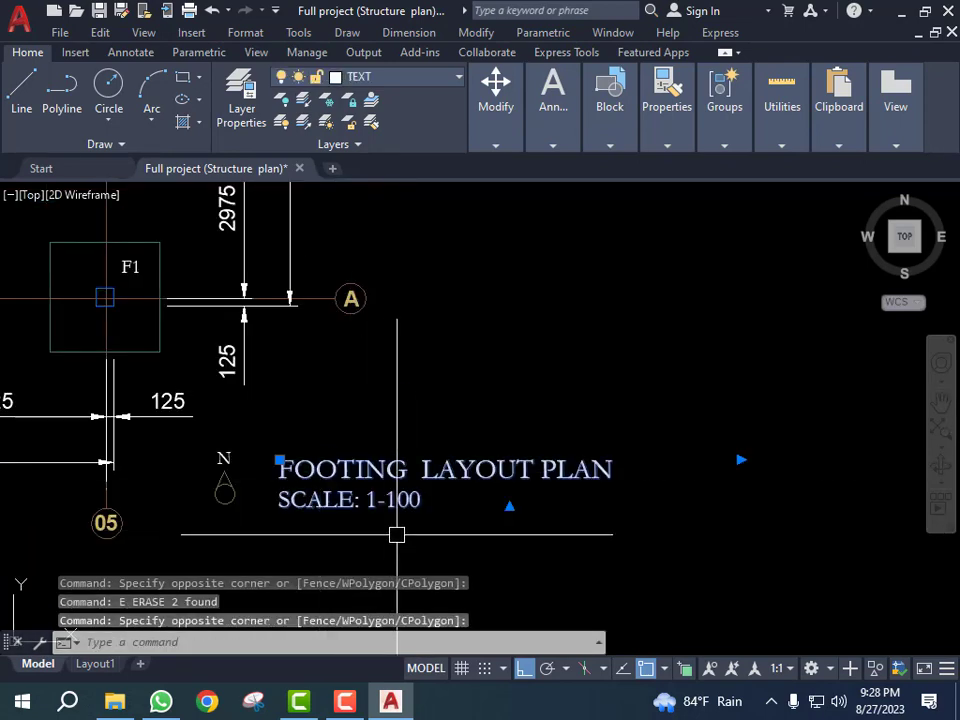
{"action": "key", "text": "Return"}
{"action": "left_click", "coordinate": [662, 576]}
{"action": "left_click", "coordinate": [649, 576]}
- Change the second plan's title to COLUMN LAYOUT PLAN
{"action": "scroll", "coordinate": [329, 459], "scroll_direction": "up", "scroll_amount": 2}
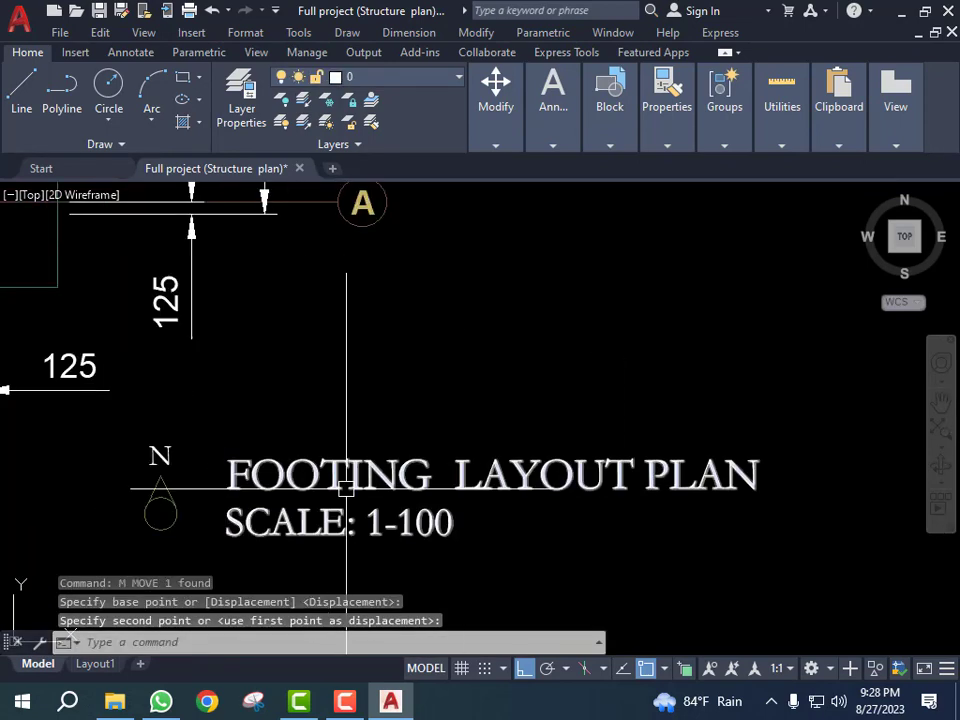
{"action": "double_click", "coordinate": [345, 489]}
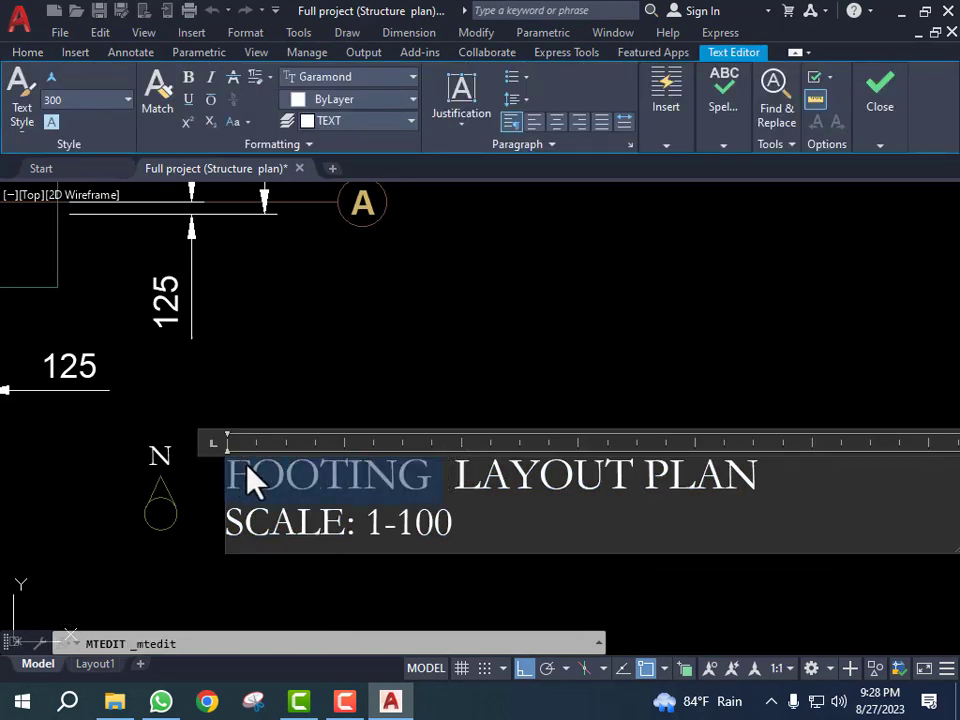
{"action": "type", "text": "COL"}
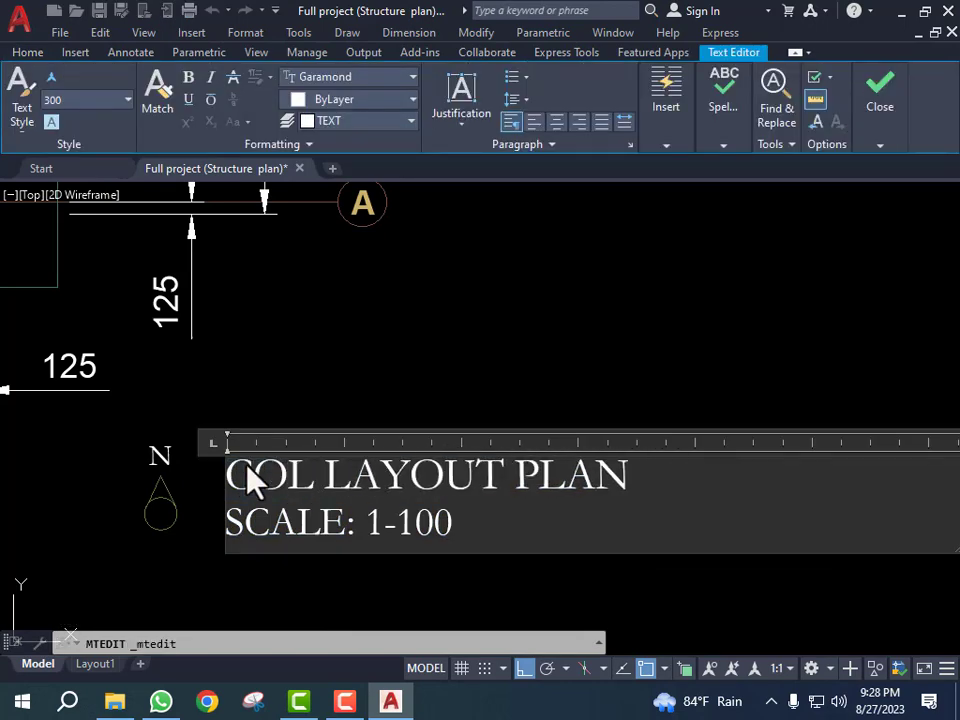
{"action": "type", "text": "UMN"}
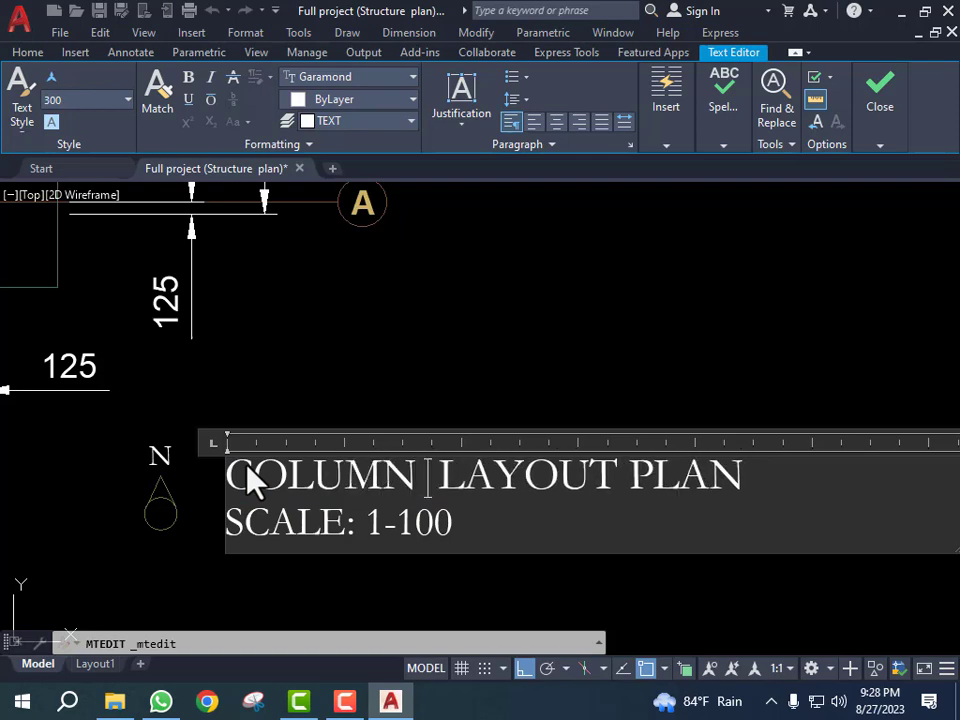
{"action": "left_click", "coordinate": [360, 386]}
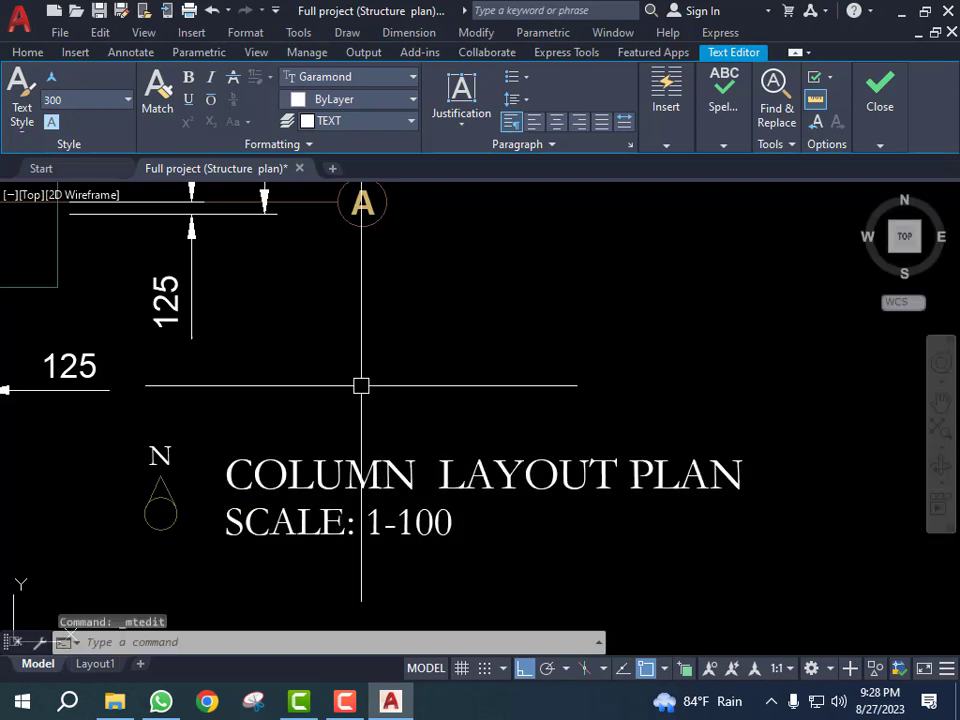
- Erase the F1 footing outline and label at grid D/01 in the column layout plan
{"action": "scroll", "coordinate": [456, 457], "scroll_direction": "down", "scroll_amount": 5}
{"action": "scroll", "coordinate": [386, 439], "scroll_direction": "down", "scroll_amount": 2}
{"action": "scroll", "coordinate": [291, 306], "scroll_direction": "up", "scroll_amount": 8}
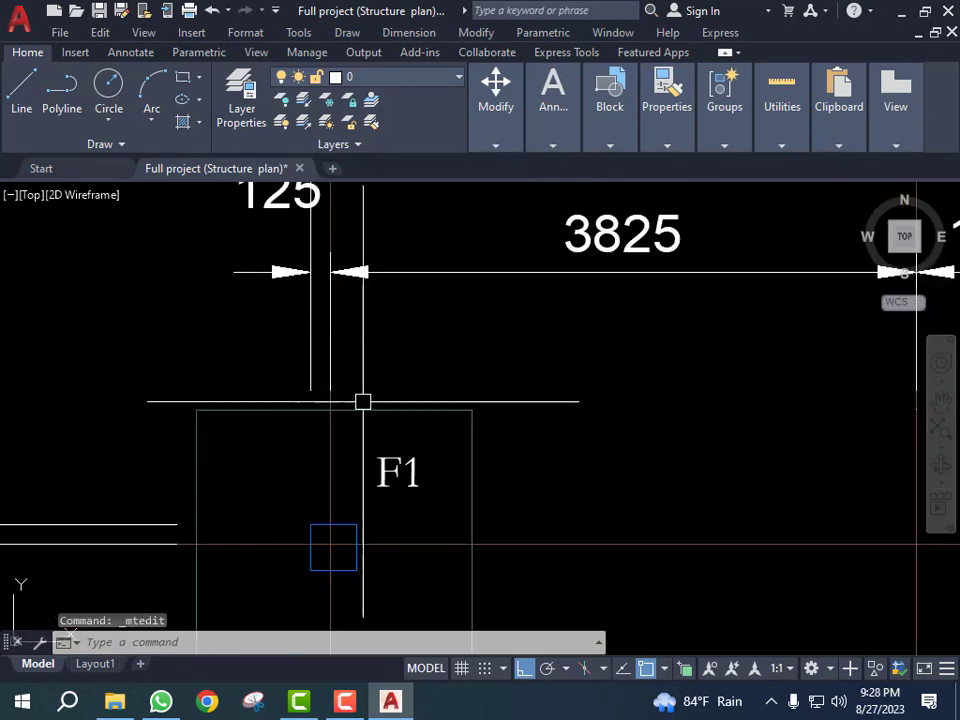
{"action": "left_click", "coordinate": [689, 395]}
{"action": "left_click", "coordinate": [418, 514]}
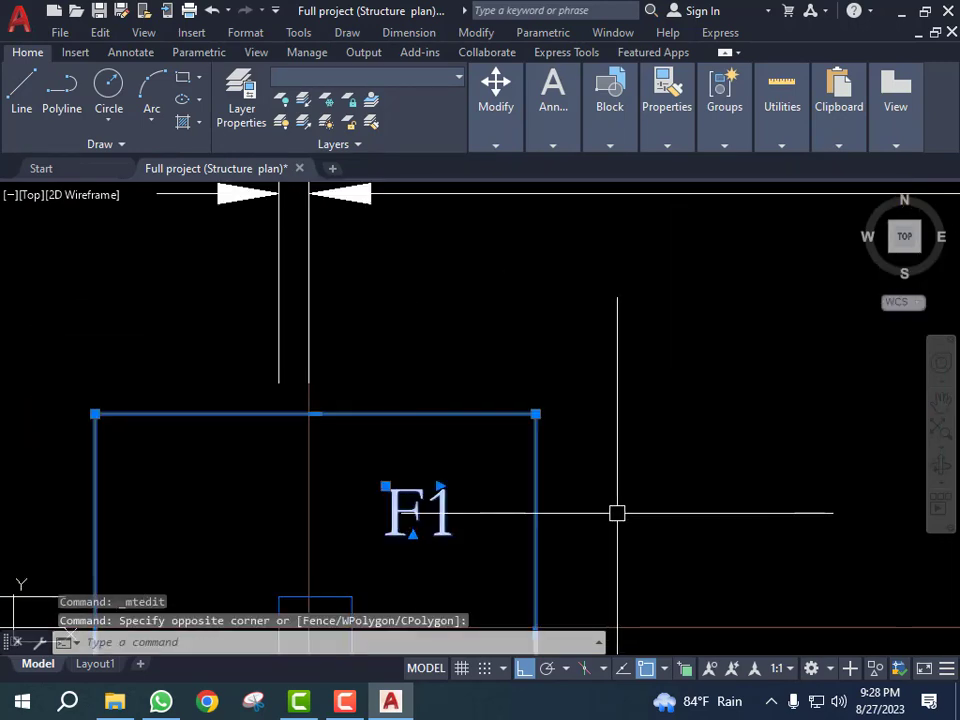
{"action": "type", "text": "e"}
{"action": "key", "text": "Return"}
- Erase the F4 footing at grid D/03 and the F1 footing at grid D/05 with their labels in the column layout plan
{"action": "scroll", "coordinate": [311, 388], "scroll_direction": "down", "scroll_amount": 5}
{"action": "scroll", "coordinate": [478, 409], "scroll_direction": "up", "scroll_amount": 6}
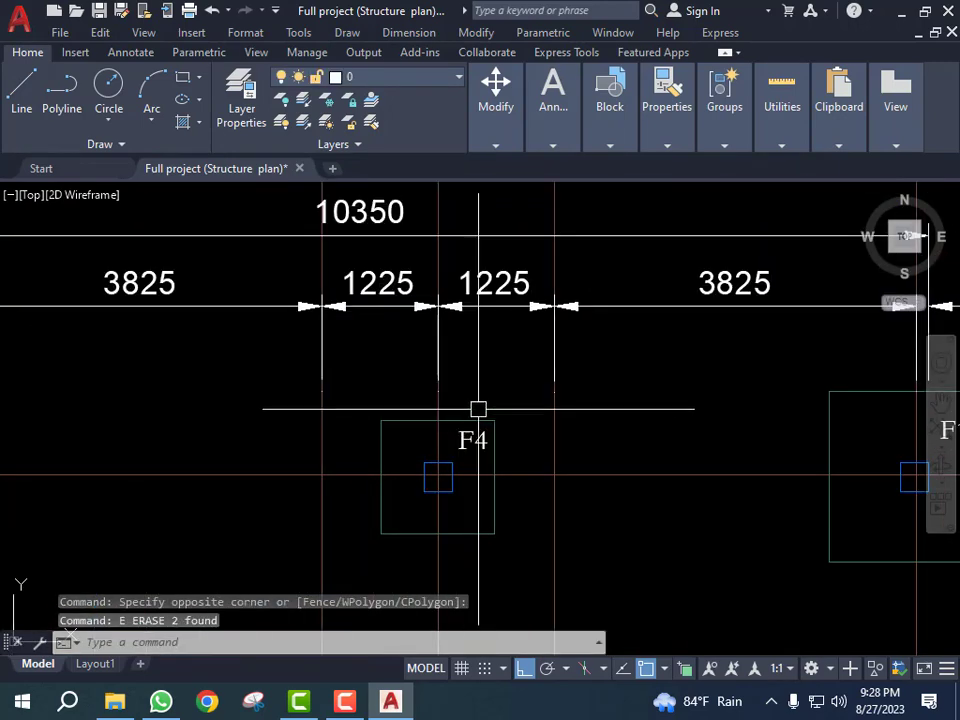
{"action": "left_click", "coordinate": [495, 409]}
{"action": "left_click", "coordinate": [471, 437]}
{"action": "key", "text": "Return"}
{"action": "scroll", "coordinate": [512, 405], "scroll_direction": "down", "scroll_amount": 5}
{"action": "scroll", "coordinate": [654, 343], "scroll_direction": "up", "scroll_amount": 6}
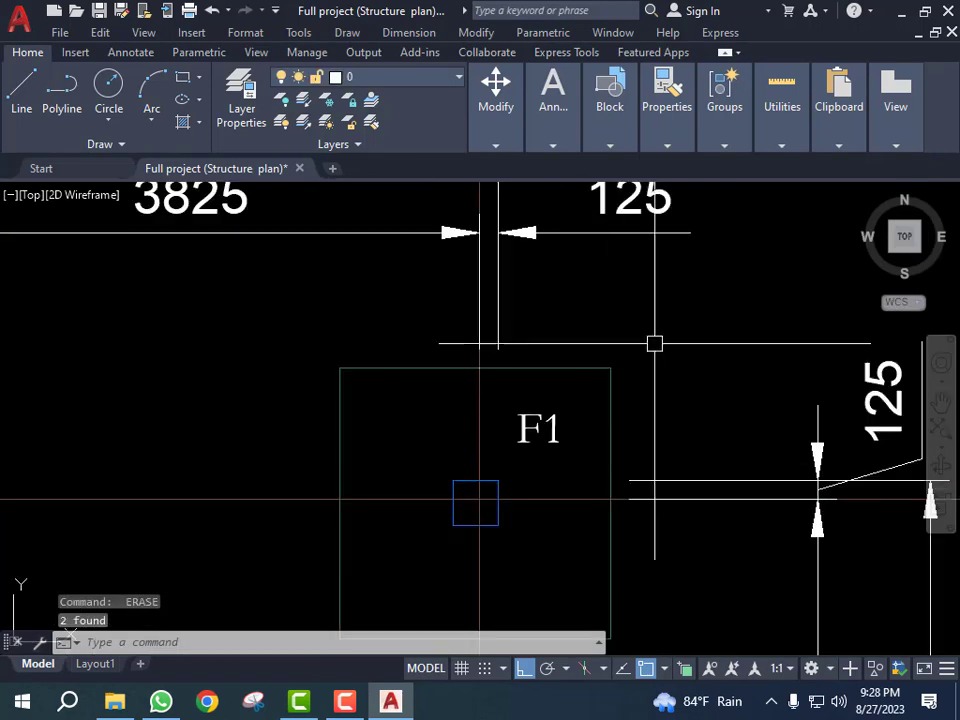
{"action": "left_click", "coordinate": [654, 343]}
{"action": "left_click", "coordinate": [561, 450]}
{"action": "key", "text": "Return"}
- Erase the F2 footing at grid C/05 and the F3 footing at grid C/03 with their labels
{"action": "scroll", "coordinate": [501, 326], "scroll_direction": "down", "scroll_amount": 5}
{"action": "scroll", "coordinate": [500, 365], "scroll_direction": "up", "scroll_amount": 6}
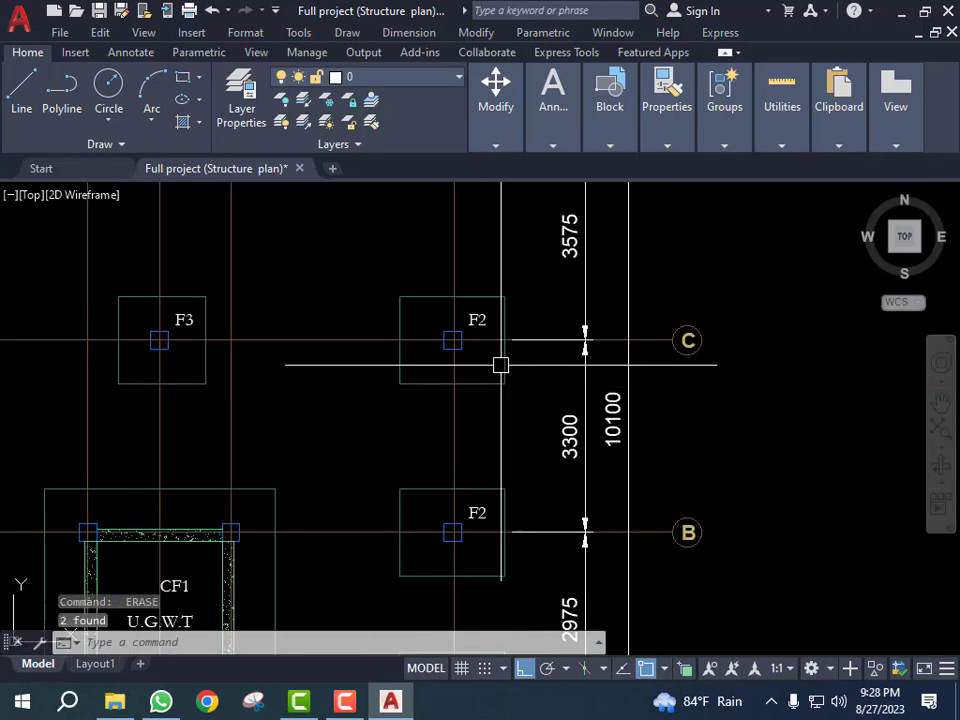
{"action": "scroll", "coordinate": [497, 302], "scroll_direction": "up", "scroll_amount": 4}
{"action": "left_click", "coordinate": [529, 238]}
{"action": "left_click", "coordinate": [474, 336]}
{"action": "key", "text": "Return"}
{"action": "scroll", "coordinate": [496, 368], "scroll_direction": "down", "scroll_amount": 6}
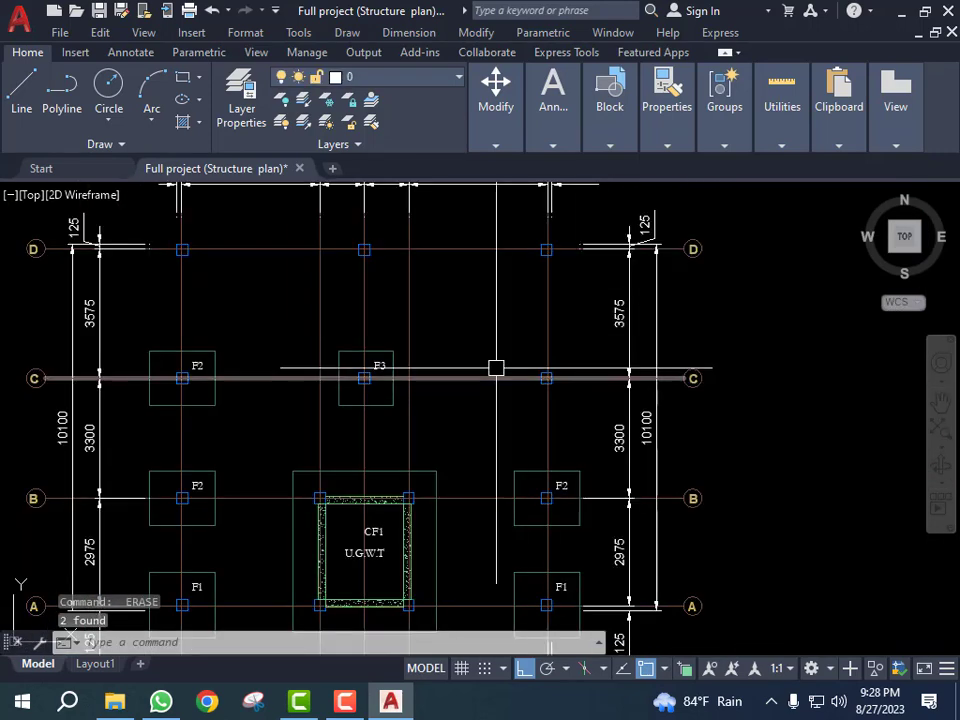
{"action": "scroll", "coordinate": [394, 349], "scroll_direction": "up", "scroll_amount": 6}
{"action": "left_click", "coordinate": [474, 268]}
{"action": "left_click", "coordinate": [428, 380]}
{"action": "key", "text": "Return"}
- Erase the F2 footings at grids C/01, B/01 and B/05, the F1 footings at A/01 and A/05, their labels, and the combined footing outline around the tank
{"action": "scroll", "coordinate": [448, 367], "scroll_direction": "down", "scroll_amount": 6}
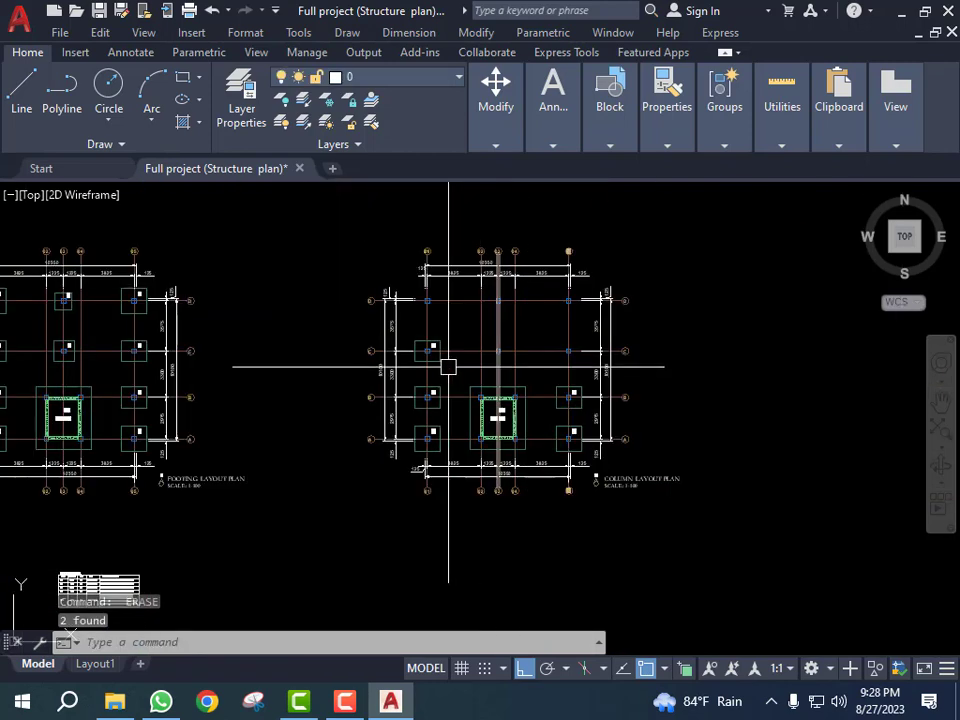
{"action": "scroll", "coordinate": [448, 367], "scroll_direction": "up", "scroll_amount": 6}
{"action": "left_click", "coordinate": [470, 282]}
{"action": "left_click", "coordinate": [439, 332]}
{"action": "scroll", "coordinate": [448, 389], "scroll_direction": "down", "scroll_amount": 6}
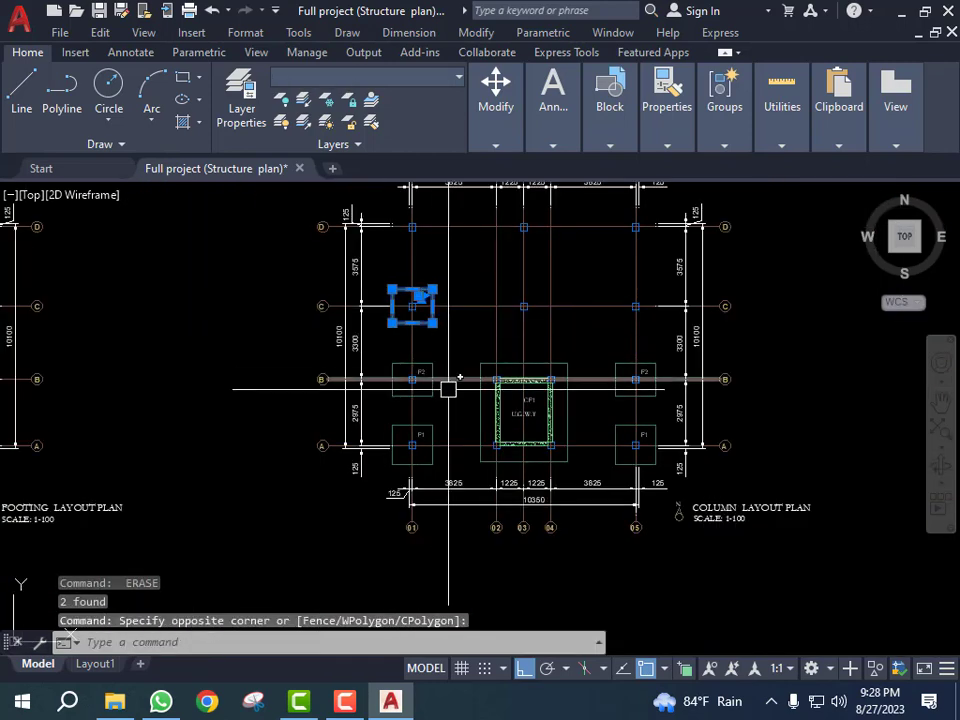
{"action": "scroll", "coordinate": [448, 389], "scroll_direction": "up", "scroll_amount": 6}
{"action": "left_click", "coordinate": [461, 296]}
{"action": "left_click", "coordinate": [381, 360]}
{"action": "scroll", "coordinate": [312, 407], "scroll_direction": "down", "scroll_amount": 6}
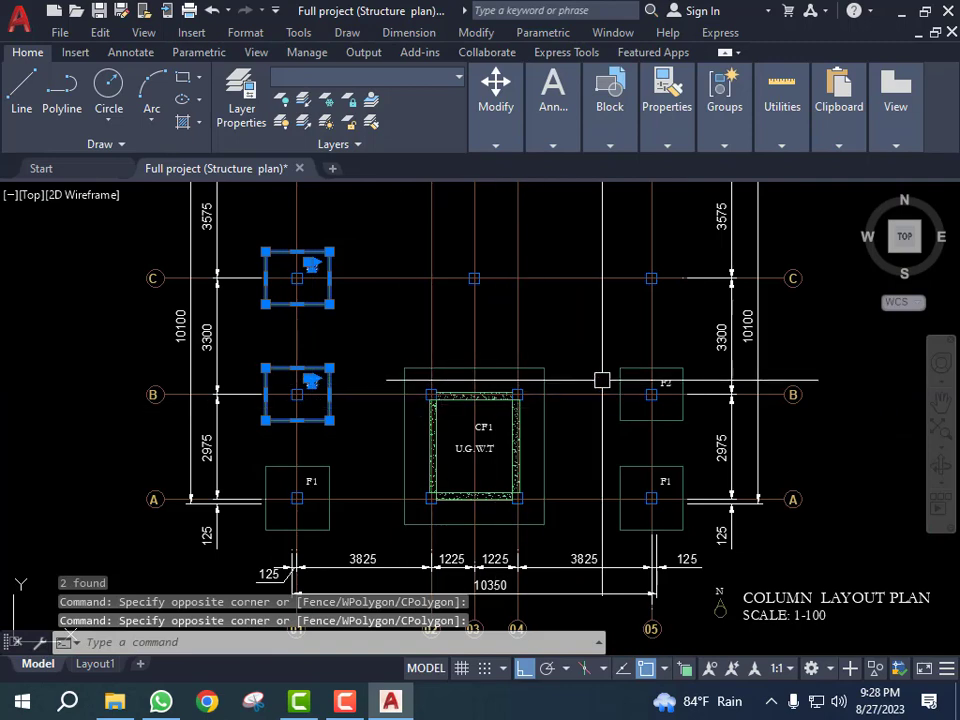
{"action": "scroll", "coordinate": [602, 380], "scroll_direction": "up", "scroll_amount": 6}
{"action": "left_click", "coordinate": [677, 352]}
{"action": "left_click", "coordinate": [619, 399]}
{"action": "scroll", "coordinate": [499, 388], "scroll_direction": "down", "scroll_amount": 6}
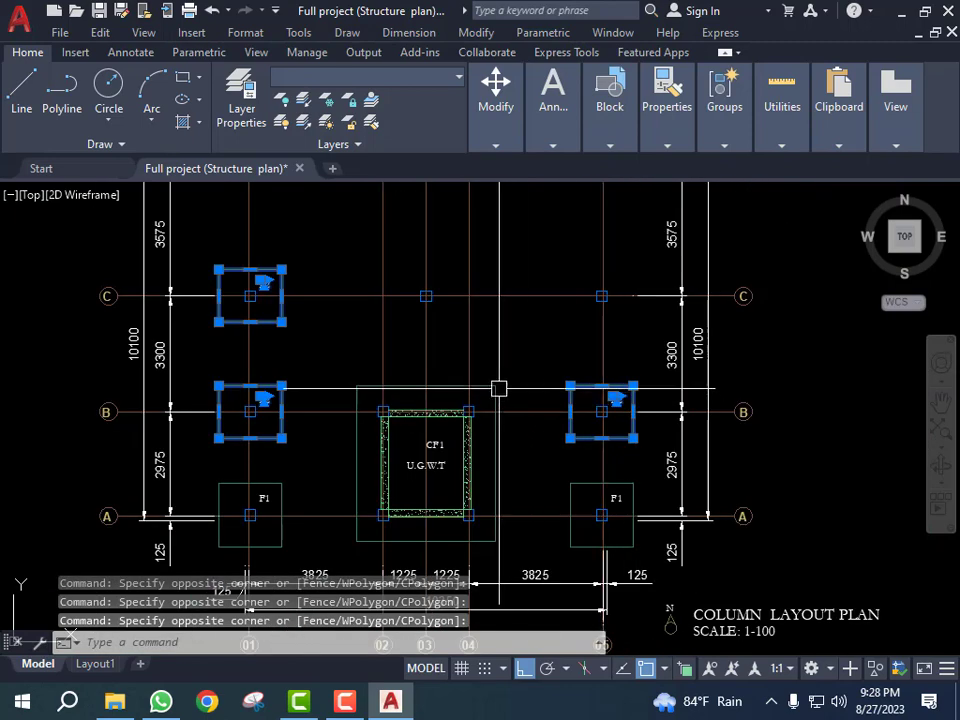
{"action": "scroll", "coordinate": [499, 388], "scroll_direction": "up", "scroll_amount": 6}
{"action": "left_click", "coordinate": [523, 358]}
{"action": "left_click", "coordinate": [493, 407]}
{"action": "scroll", "coordinate": [493, 407], "scroll_direction": "down", "scroll_amount": 7}
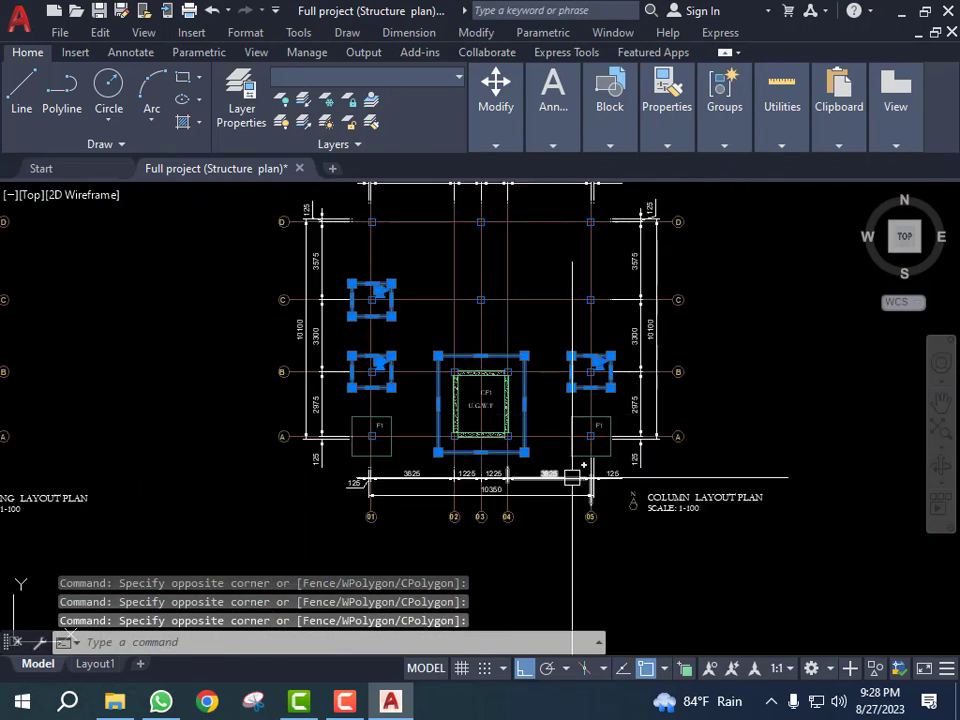
{"action": "scroll", "coordinate": [618, 429], "scroll_direction": "up", "scroll_amount": 6}
{"action": "left_click", "coordinate": [588, 393]}
{"action": "left_click", "coordinate": [540, 446]}
{"action": "scroll", "coordinate": [553, 452], "scroll_direction": "down", "scroll_amount": 6}
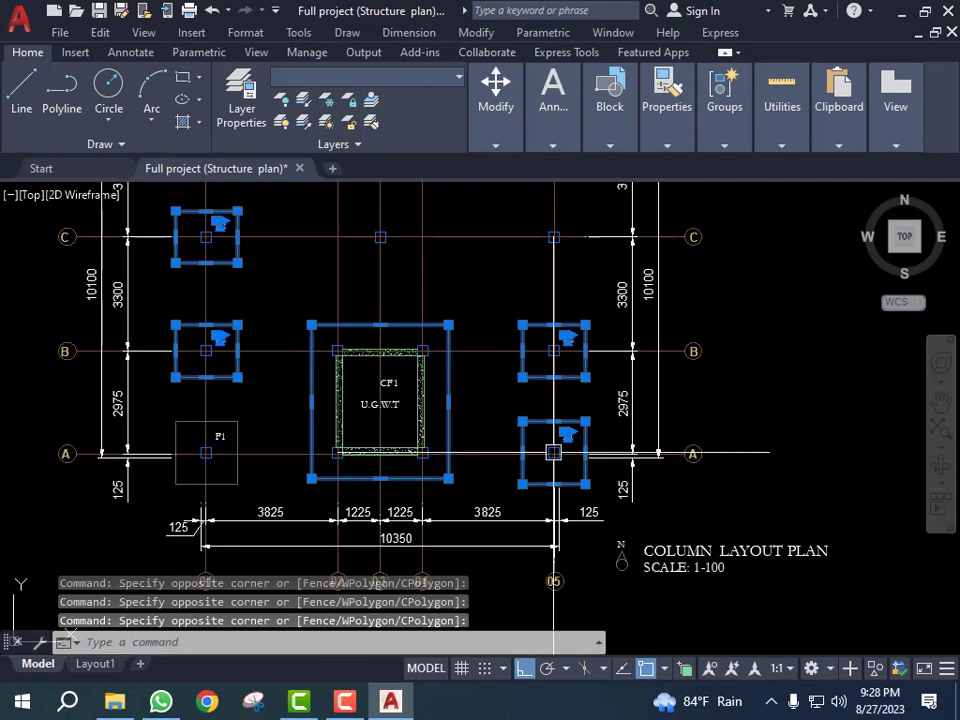
{"action": "scroll", "coordinate": [213, 454], "scroll_direction": "up", "scroll_amount": 6}
{"action": "left_click", "coordinate": [332, 370]}
{"action": "left_click", "coordinate": [242, 418]}
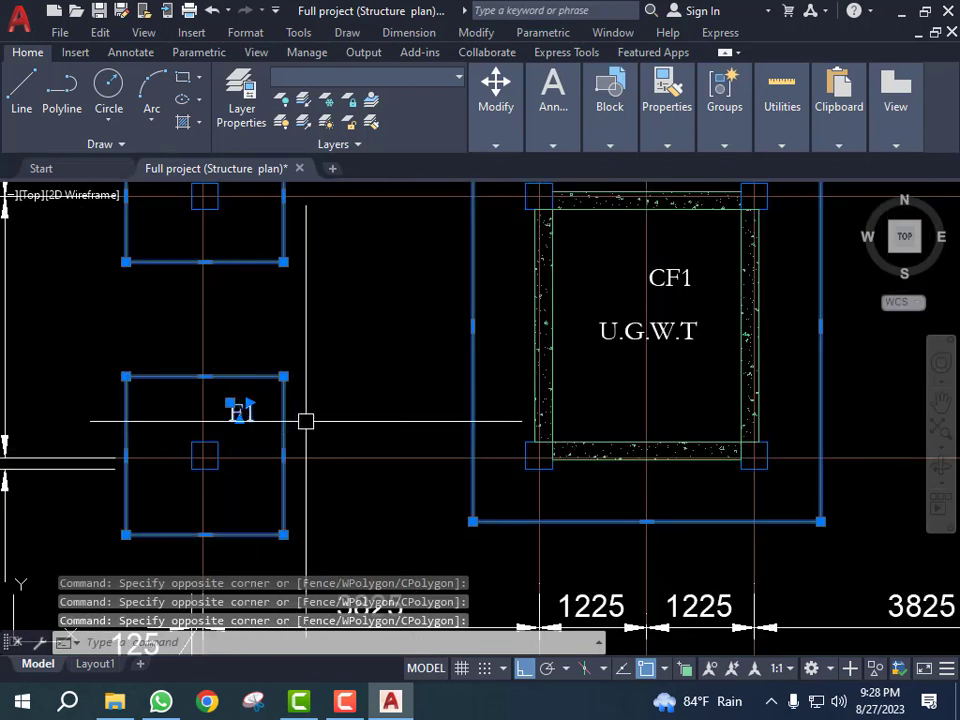
{"action": "type", "text": "E"}
{"action": "key", "text": "Return"}
{"action": "scroll", "coordinate": [326, 416], "scroll_direction": "down", "scroll_amount": 6}
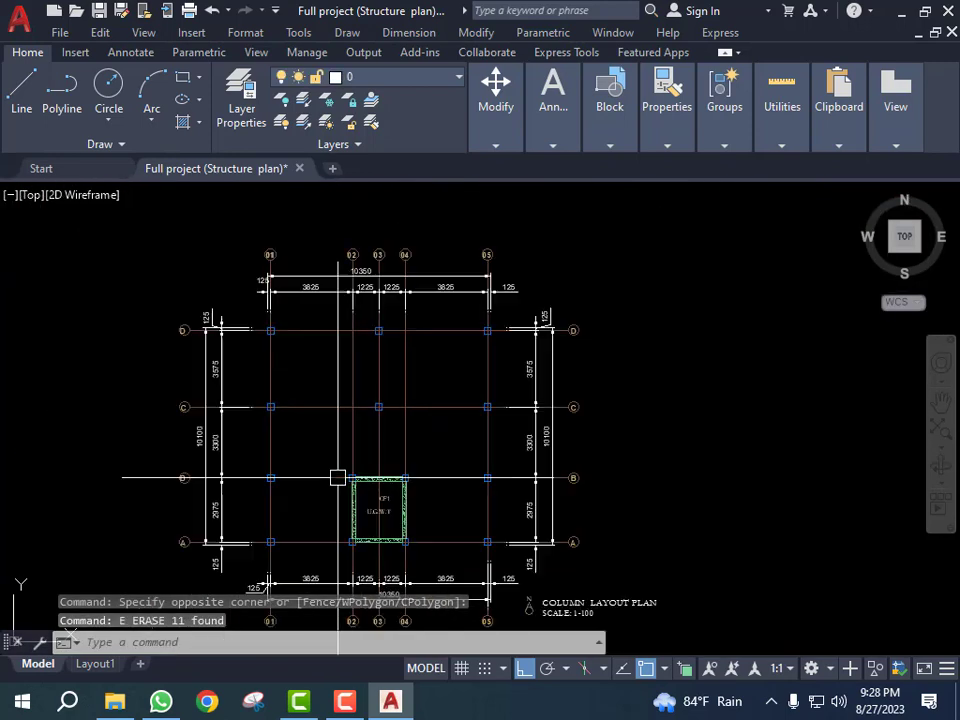
- Measure the side of the column at grid D/03 with a trial linear dimension
{"action": "scroll", "coordinate": [289, 335], "scroll_direction": "up", "scroll_amount": 6}
{"action": "scroll", "coordinate": [309, 344], "scroll_direction": "down", "scroll_amount": 6}
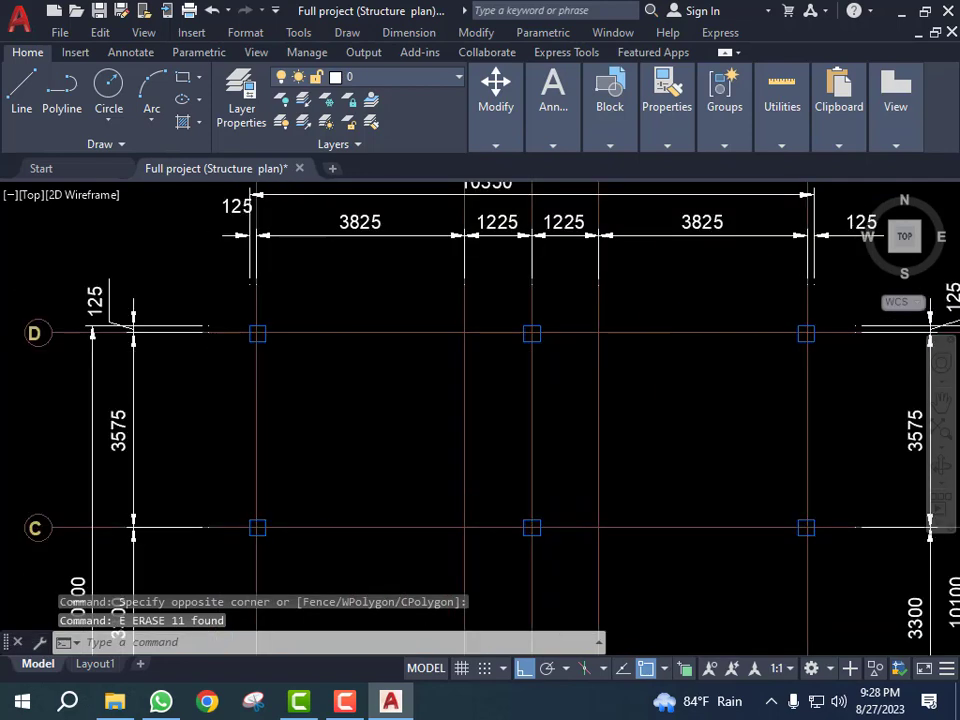
{"action": "scroll", "coordinate": [469, 339], "scroll_direction": "up", "scroll_amount": 6}
{"action": "key", "text": "Escape"}
{"action": "key", "text": "Escape"}
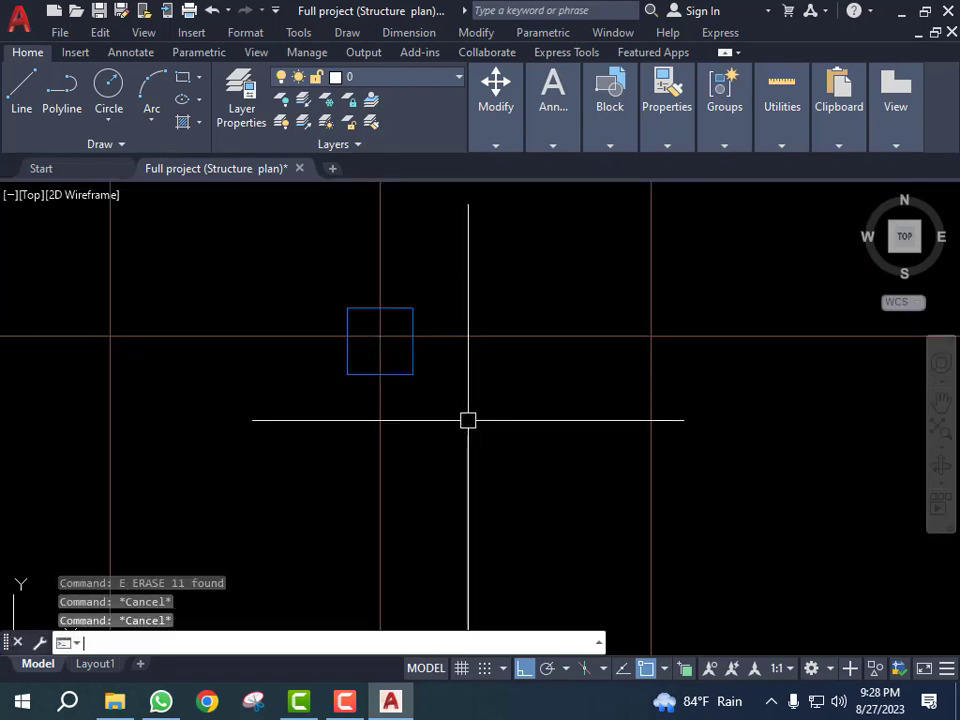
{"action": "type", "text": "DLI"}
{"action": "key", "text": "Return"}
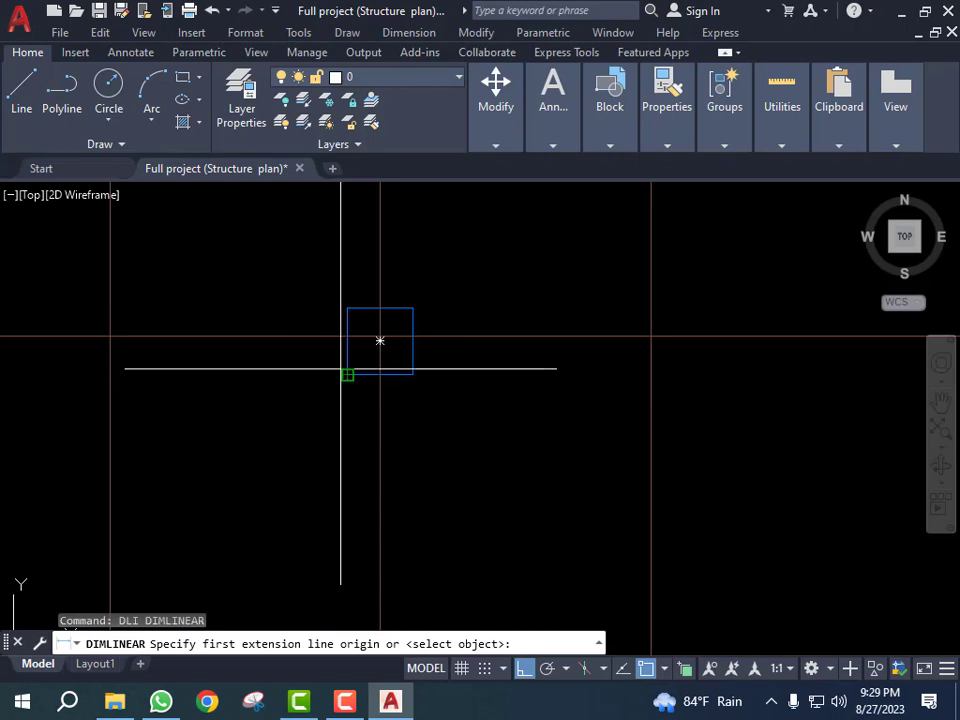
{"action": "left_click", "coordinate": [380, 340]}
{"action": "left_click", "coordinate": [380, 340]}
{"action": "key", "text": "Escape"}
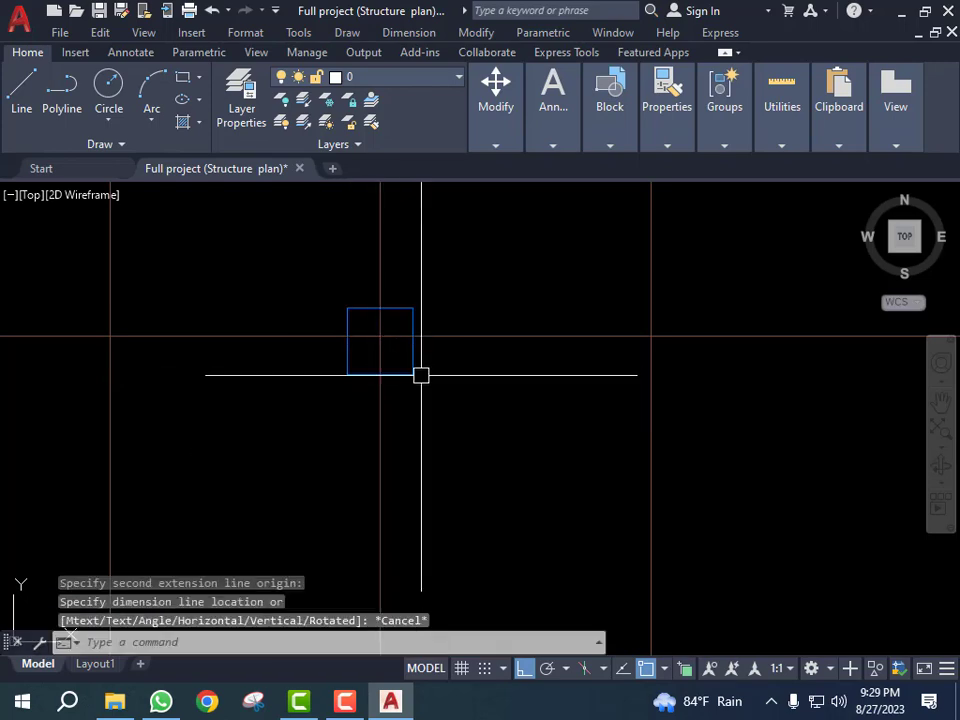
{"action": "scroll", "coordinate": [420, 372], "scroll_direction": "up", "scroll_amount": 2}
{"action": "key", "text": "Return"}
{"action": "left_click", "coordinate": [357, 327]}
{"action": "left_click", "coordinate": [411, 275]}
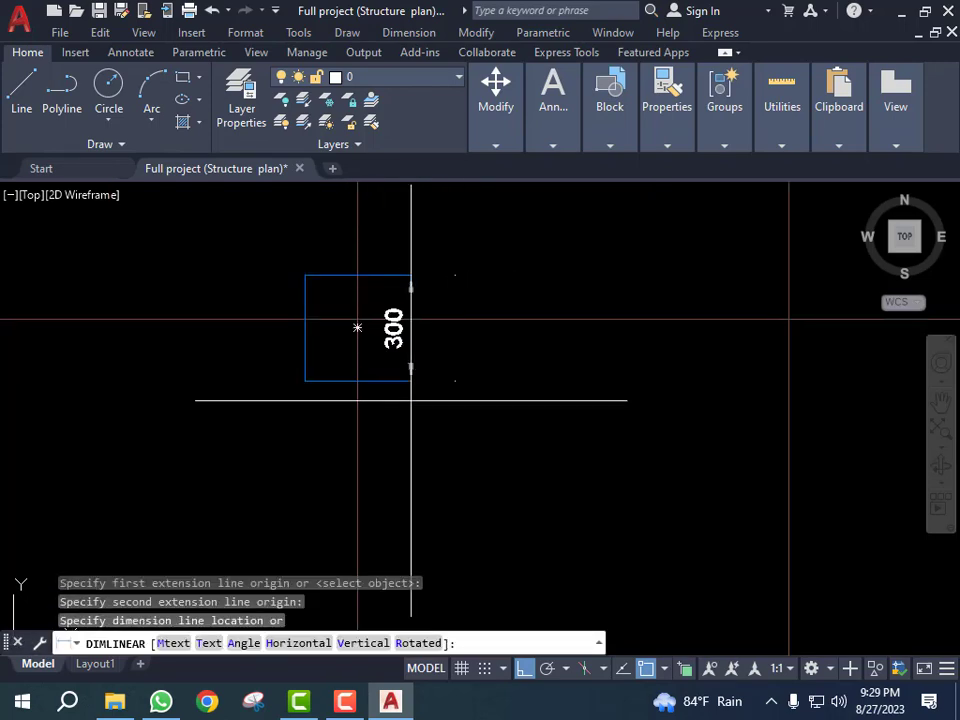
{"action": "scroll", "coordinate": [465, 379], "scroll_direction": "down", "scroll_amount": 5}
{"action": "key", "text": "Escape"}
- Examine the column positions and sizes across the column layout plan
{"action": "scroll", "coordinate": [438, 432], "scroll_direction": "up", "scroll_amount": 5}
{"action": "scroll", "coordinate": [438, 432], "scroll_direction": "up", "scroll_amount": 2}
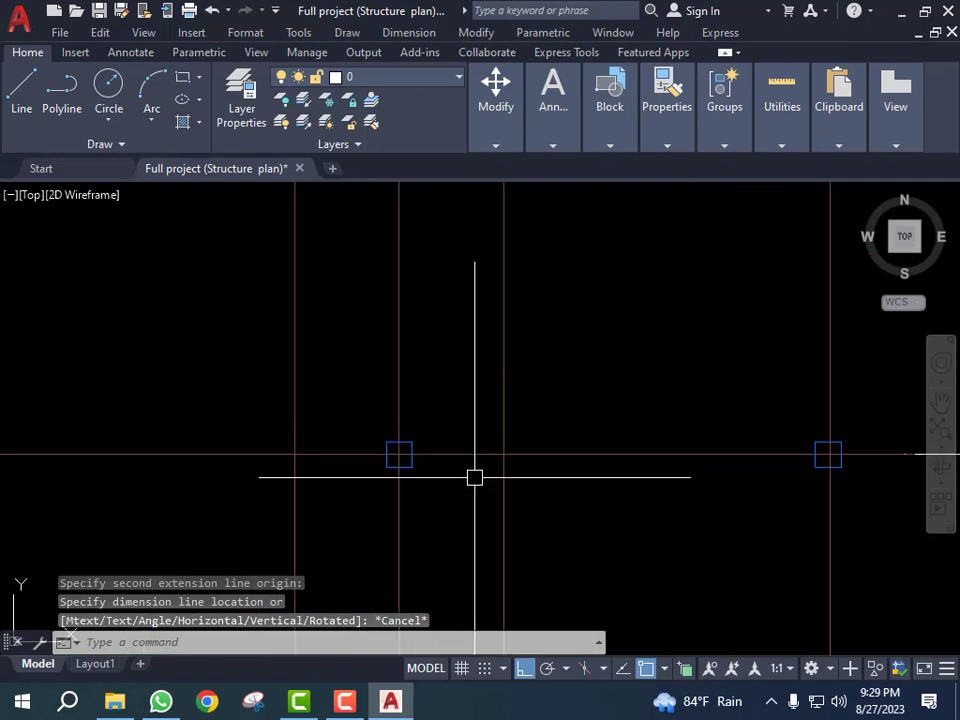
{"action": "scroll", "coordinate": [349, 392], "scroll_direction": "down", "scroll_amount": 5}
{"action": "scroll", "coordinate": [448, 461], "scroll_direction": "up", "scroll_amount": 2}
{"action": "scroll", "coordinate": [392, 422], "scroll_direction": "up", "scroll_amount": 2}
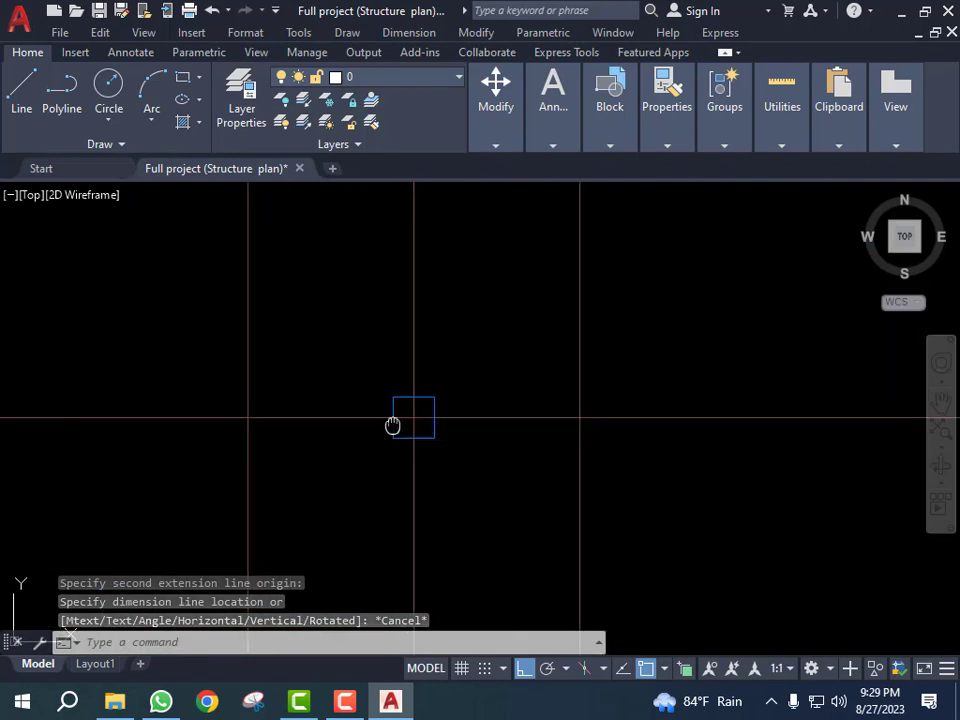
{"action": "scroll", "coordinate": [414, 386], "scroll_direction": "down", "scroll_amount": 5}
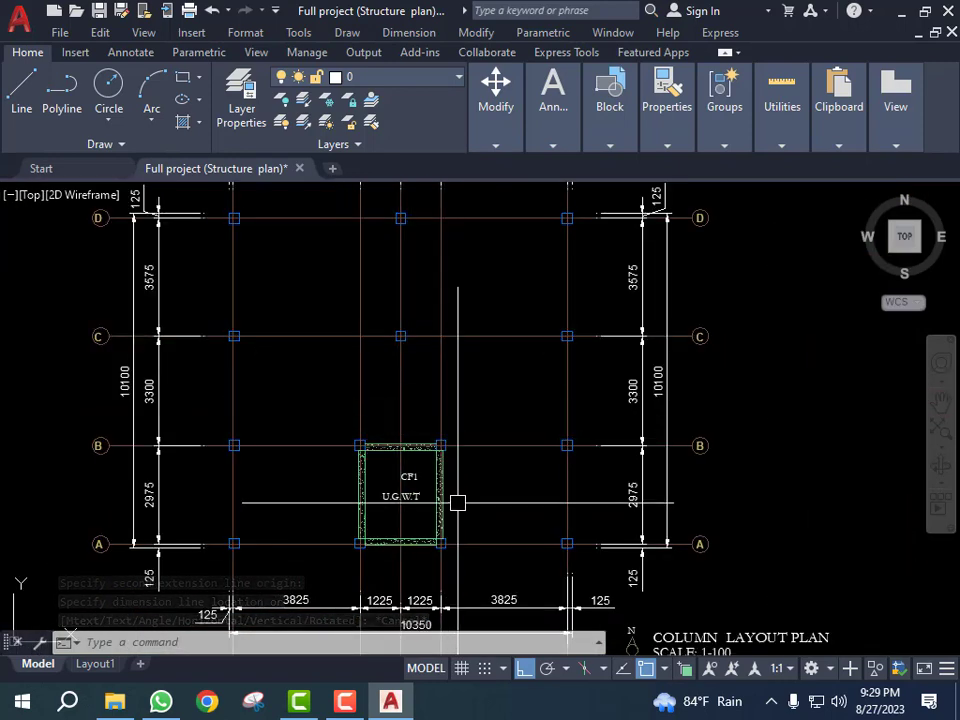
{"action": "middle_click_drag", "start_coordinate": [456, 504], "coordinate": [448, 453]}
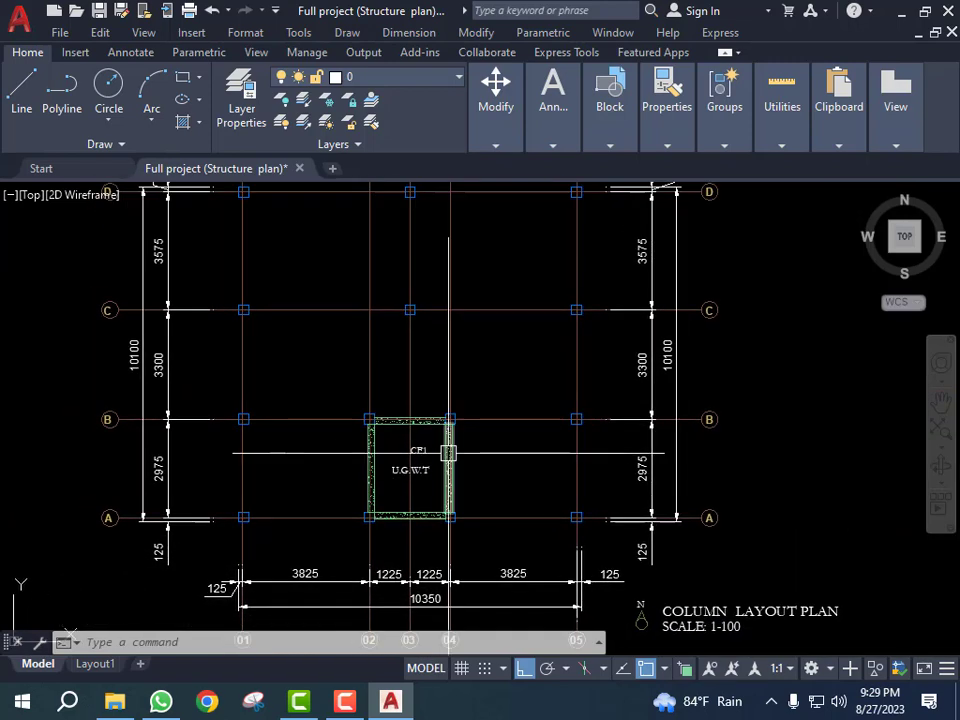
{"action": "middle_click_drag", "start_coordinate": [413, 418], "coordinate": [425, 446]}
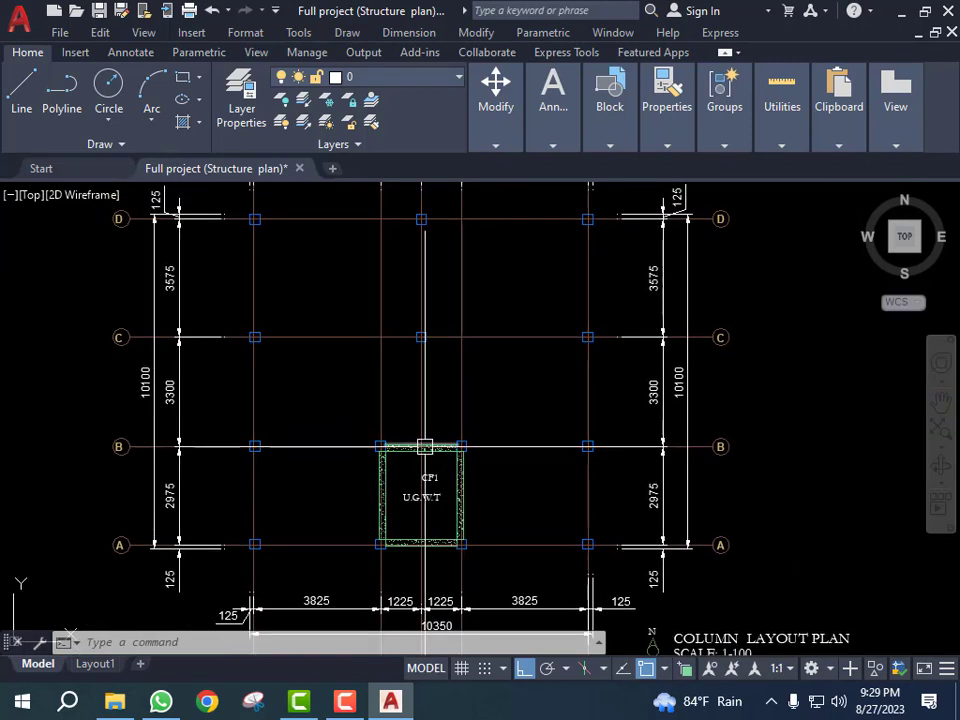
{"action": "scroll", "coordinate": [436, 441], "scroll_direction": "down", "scroll_amount": 4}
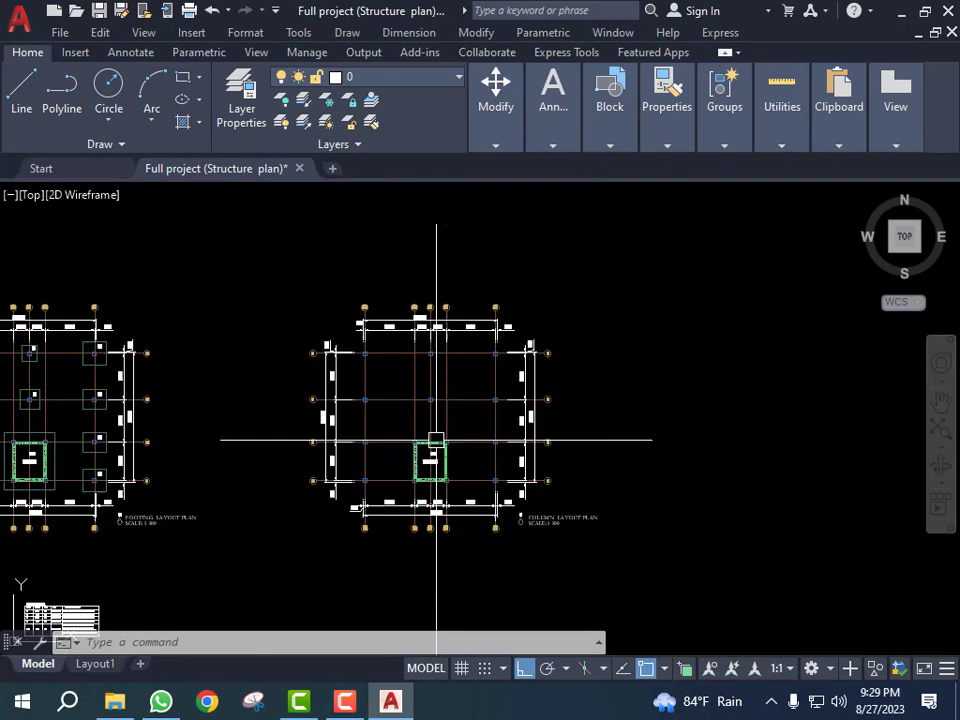
{"action": "scroll", "coordinate": [474, 446], "scroll_direction": "up", "scroll_amount": 8}
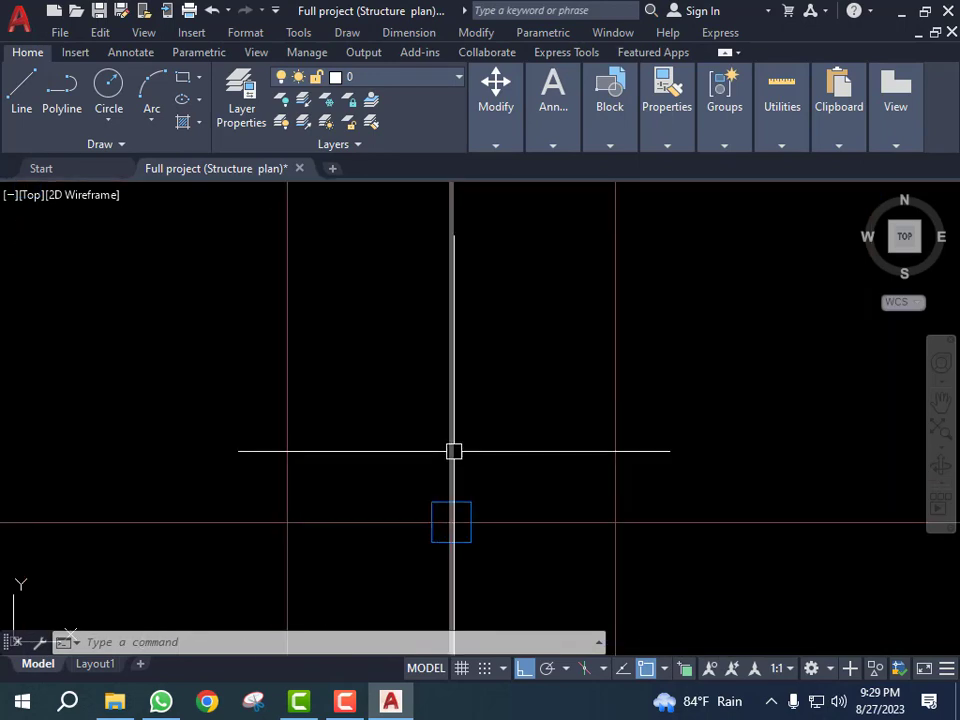
- Open the Column block for in-place reference editing with all nested objects selected automatically
{"action": "scroll", "coordinate": [410, 400], "scroll_direction": "down", "scroll_amount": 5}
{"action": "scroll", "coordinate": [417, 437], "scroll_direction": "up", "scroll_amount": 5}
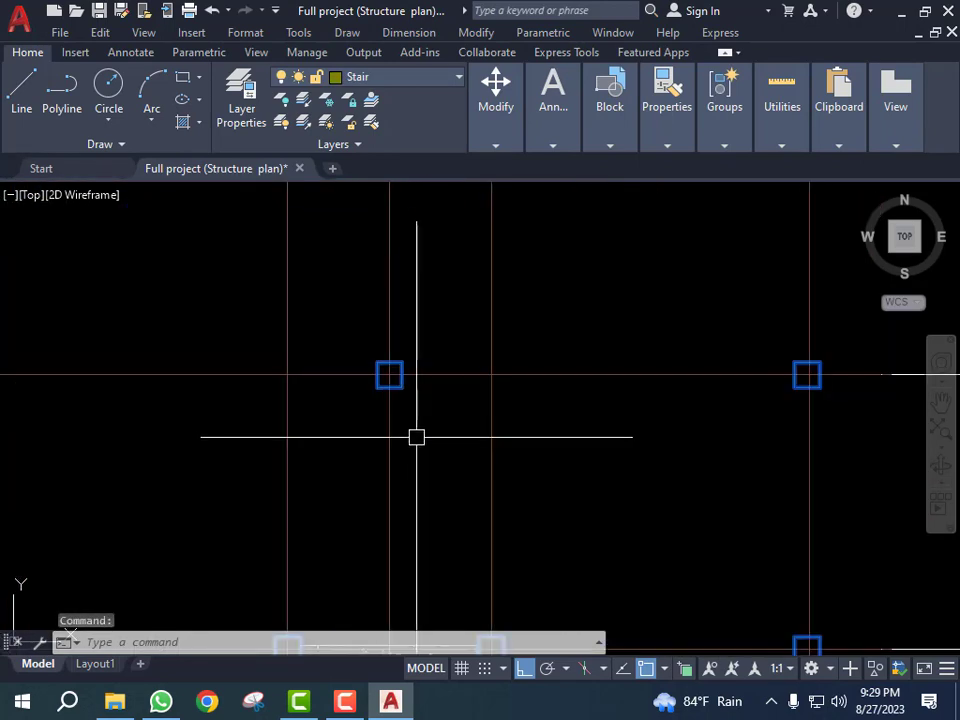
{"action": "type", "text": "REFEDIT"}
{"action": "key", "text": "Return"}
{"action": "left_click", "coordinate": [417, 437]}
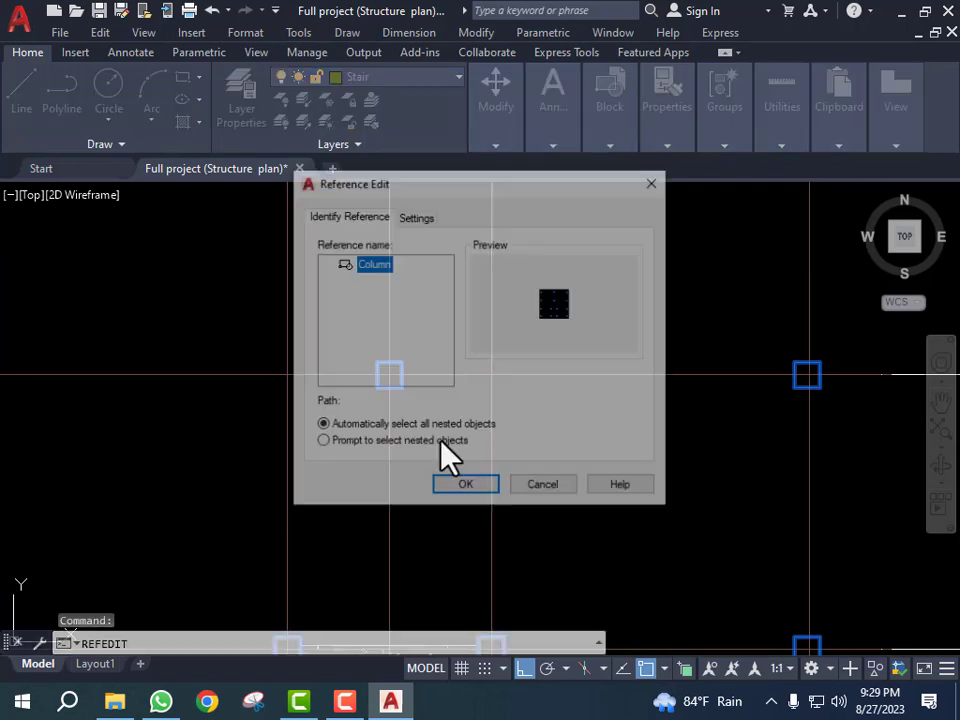
{"action": "left_click", "coordinate": [461, 487]}
{"action": "scroll", "coordinate": [450, 465], "scroll_direction": "down", "scroll_amount": 2}
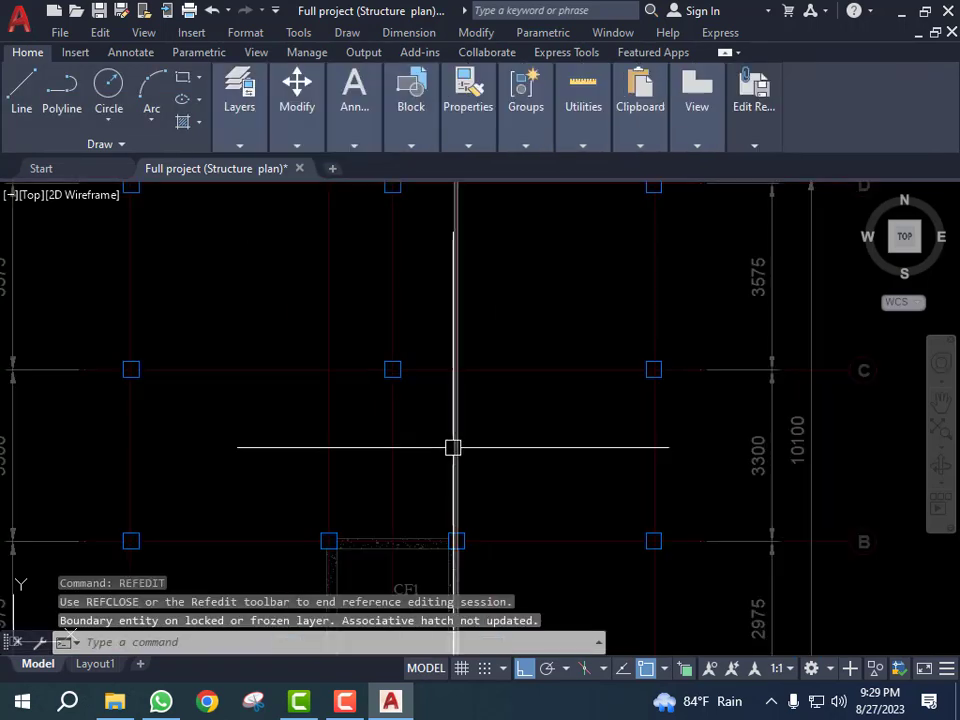
- Offset the outline of the column at grid C/03 outward by 50
{"action": "scroll", "coordinate": [381, 347], "scroll_direction": "up", "scroll_amount": 6}
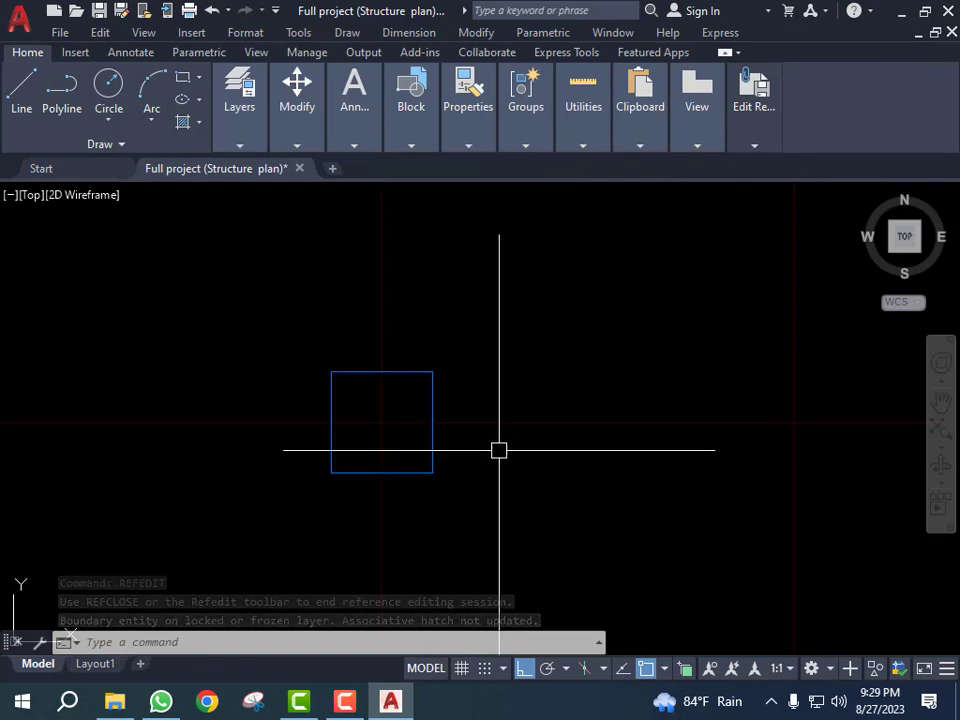
{"action": "type", "text": "O"}
{"action": "key", "text": "Return"}
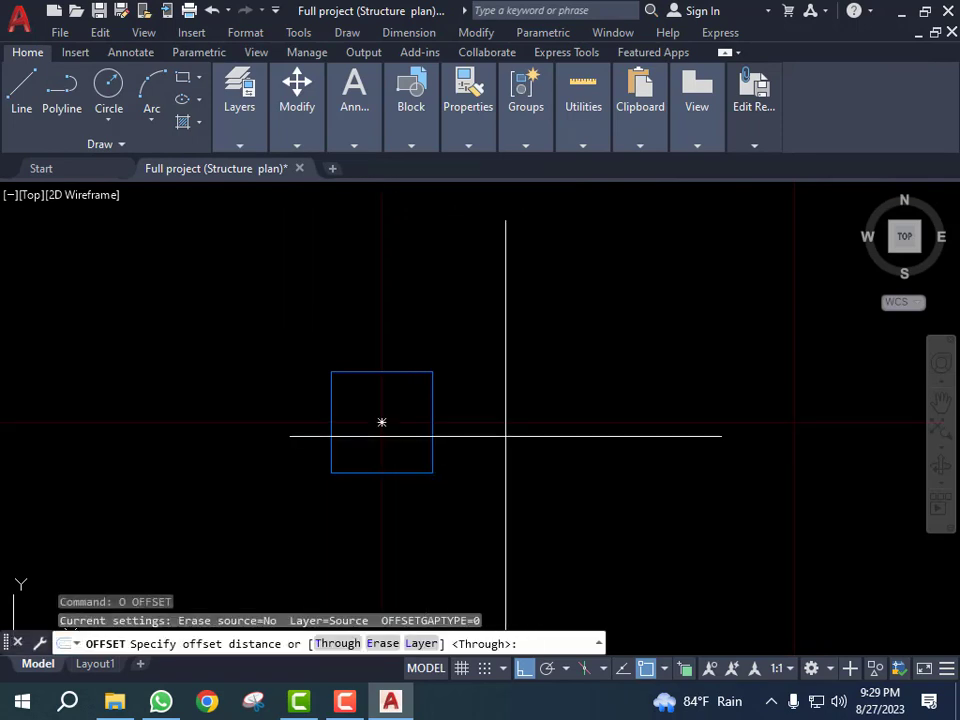
{"action": "type", "text": "50"}
{"action": "key", "text": "Return"}
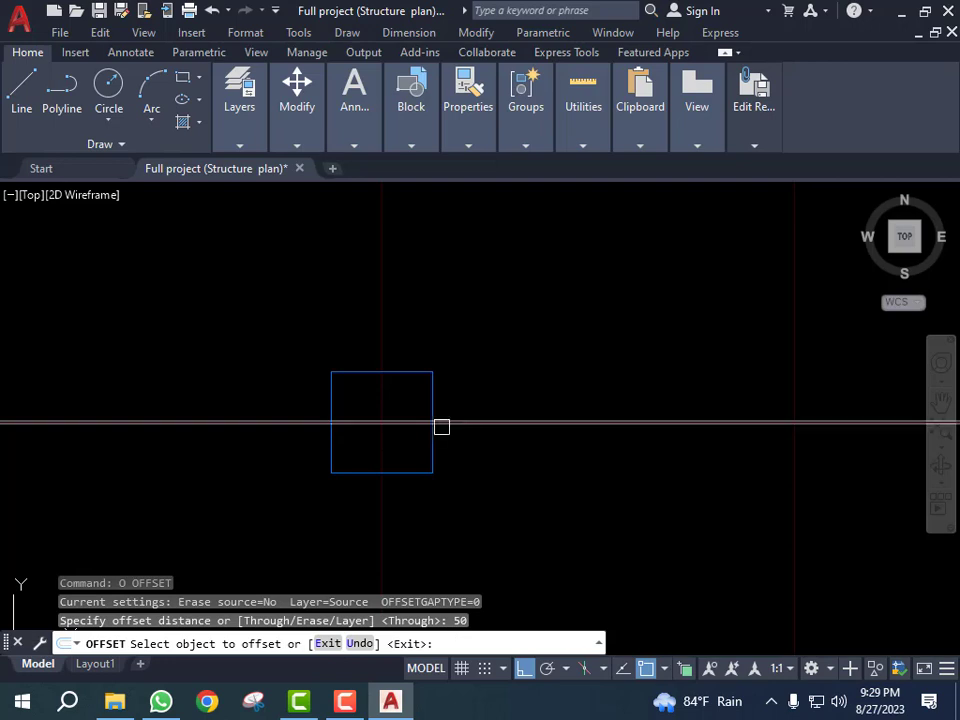
{"action": "left_click", "coordinate": [433, 399]}
{"action": "left_click", "coordinate": [585, 414]}
{"action": "key", "text": "Escape"}
{"action": "key", "text": "Escape"}
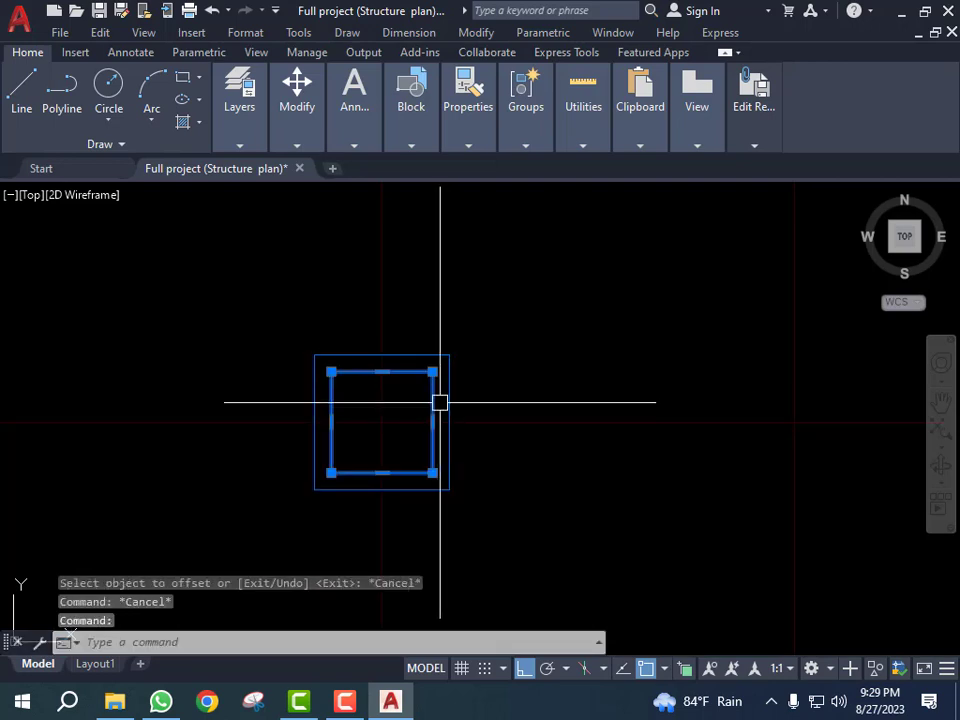
- Erase the original inner outline of the column at grid C/03, keeping the enlarged square
{"action": "left_click", "coordinate": [437, 400]}
{"action": "key", "text": "Delete"}
{"action": "type", "text": "E"}
{"action": "key", "text": "Return"}
{"action": "scroll", "coordinate": [398, 402], "scroll_direction": "down", "scroll_amount": 10}
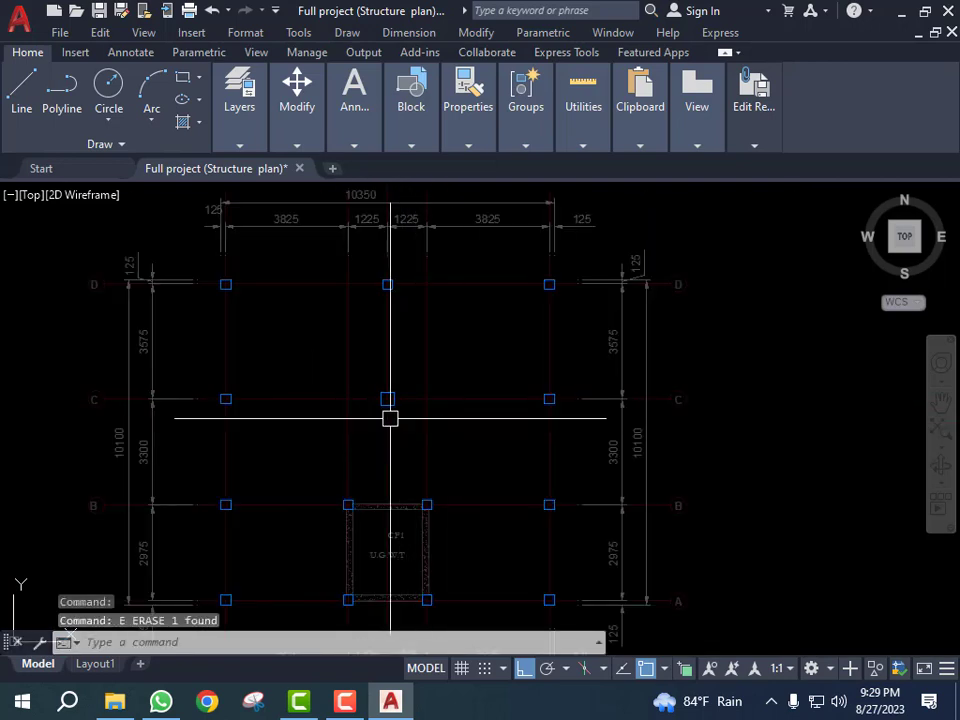
- Offset the outline of the corner column at grid D/01 outward by 25
{"action": "middle_click_drag", "start_coordinate": [431, 373], "coordinate": [433, 431]}
{"action": "scroll", "coordinate": [212, 326], "scroll_direction": "up", "scroll_amount": 4}
{"action": "scroll", "coordinate": [236, 362], "scroll_direction": "up", "scroll_amount": 2}
{"action": "scroll", "coordinate": [352, 328], "scroll_direction": "down", "scroll_amount": 6}
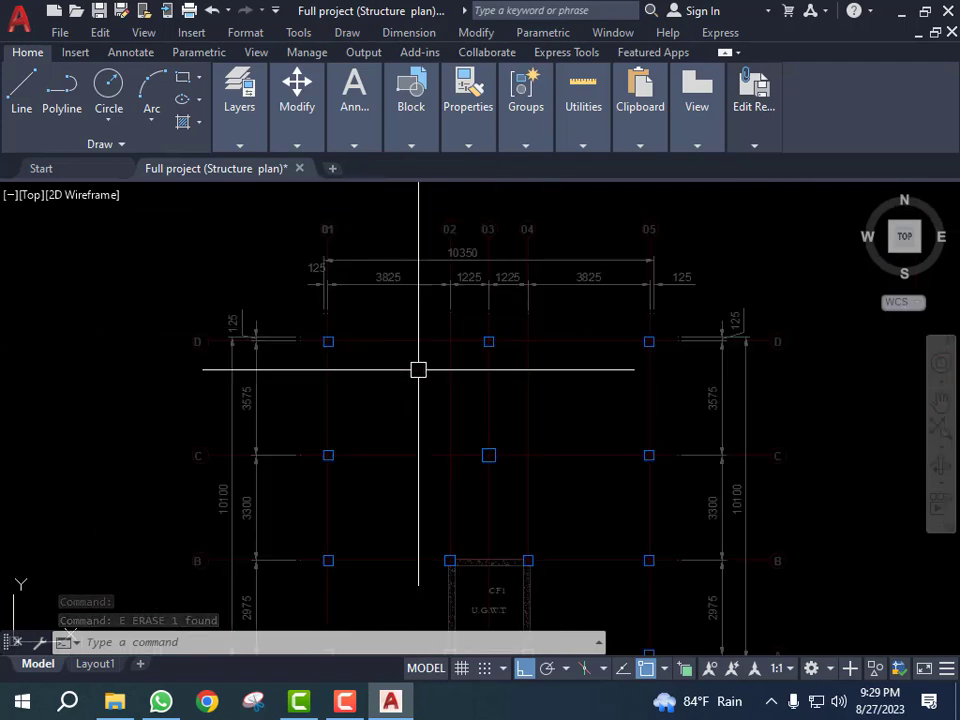
{"action": "scroll", "coordinate": [311, 341], "scroll_direction": "up", "scroll_amount": 2}
{"action": "scroll", "coordinate": [358, 367], "scroll_direction": "down", "scroll_amount": 2}
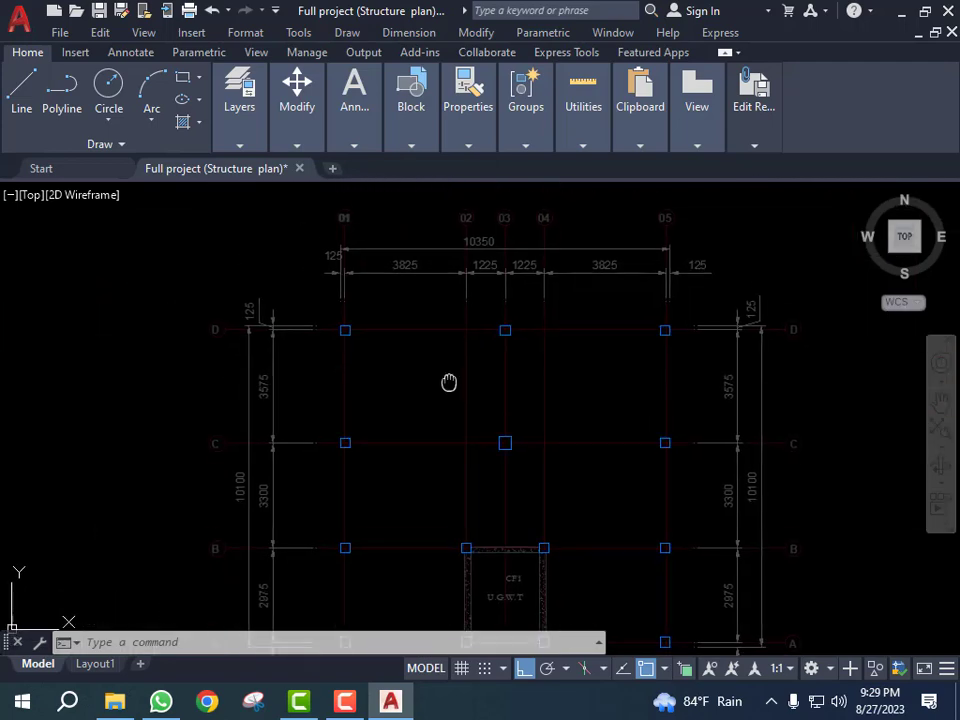
{"action": "scroll", "coordinate": [320, 289], "scroll_direction": "up", "scroll_amount": 4}
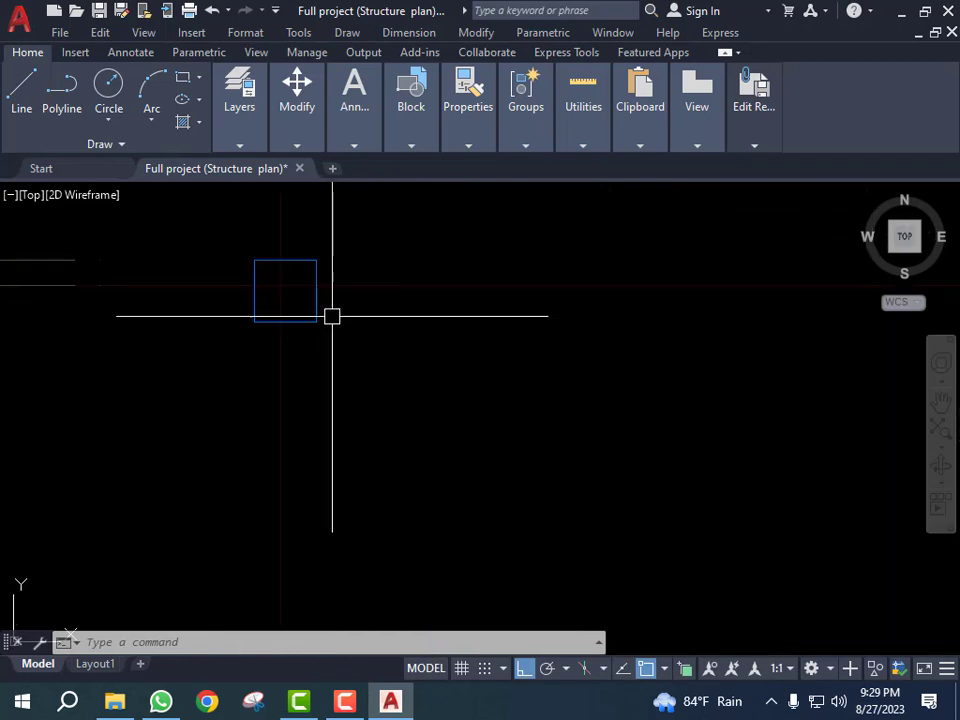
{"action": "left_click", "coordinate": [316, 315]}
{"action": "key", "text": "Escape"}
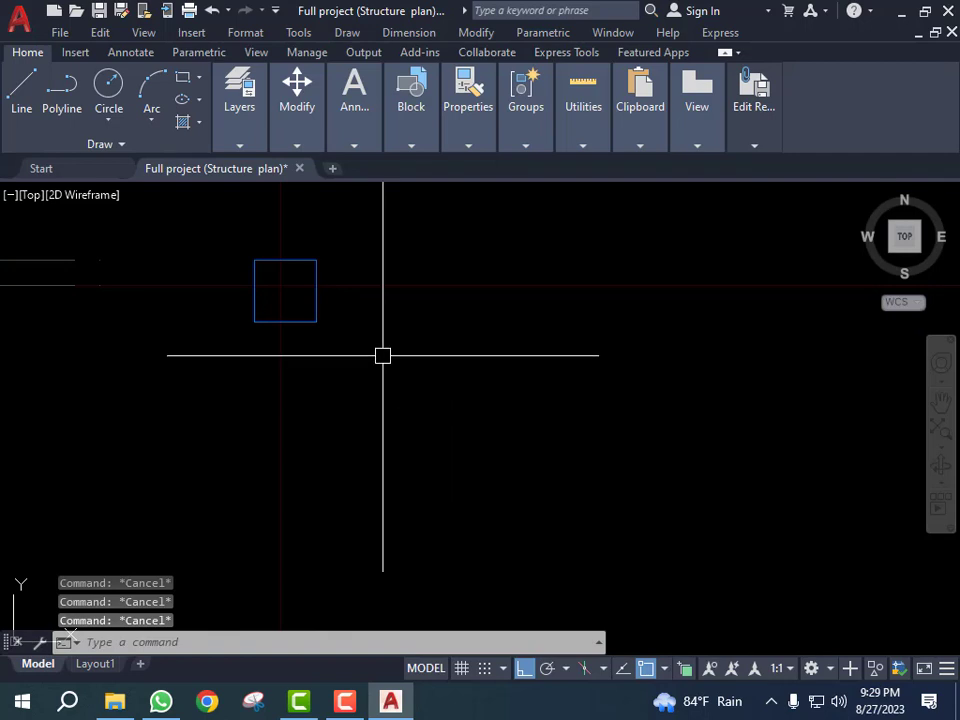
{"action": "type", "text": "o"}
{"action": "key", "text": "Return"}
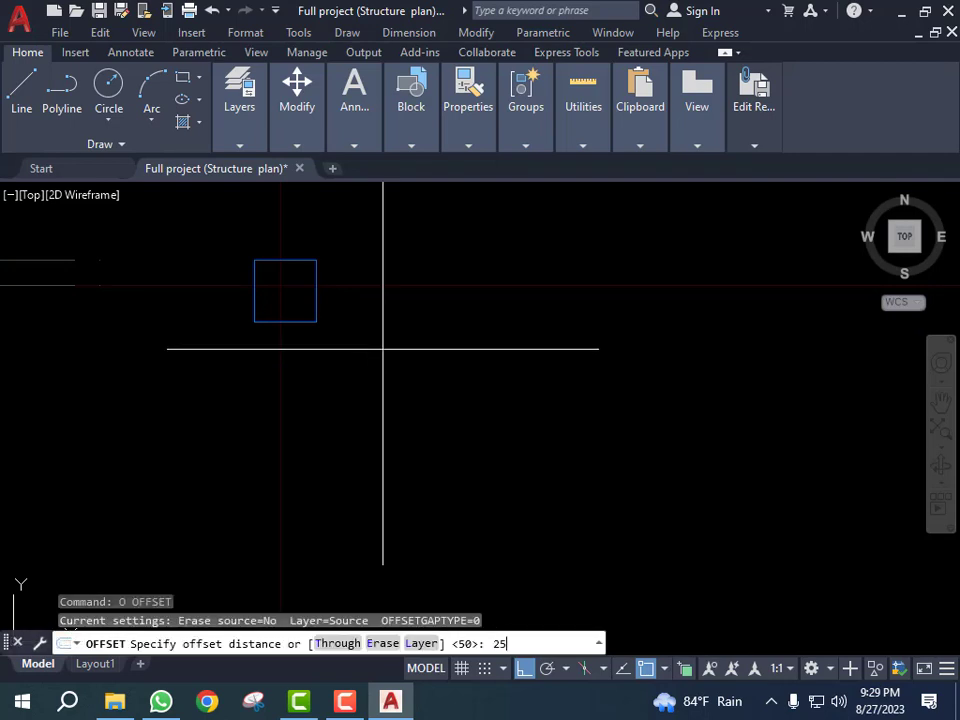
{"action": "key", "text": "Return"}
{"action": "left_click", "coordinate": [317, 290]}
{"action": "left_click", "coordinate": [413, 323]}
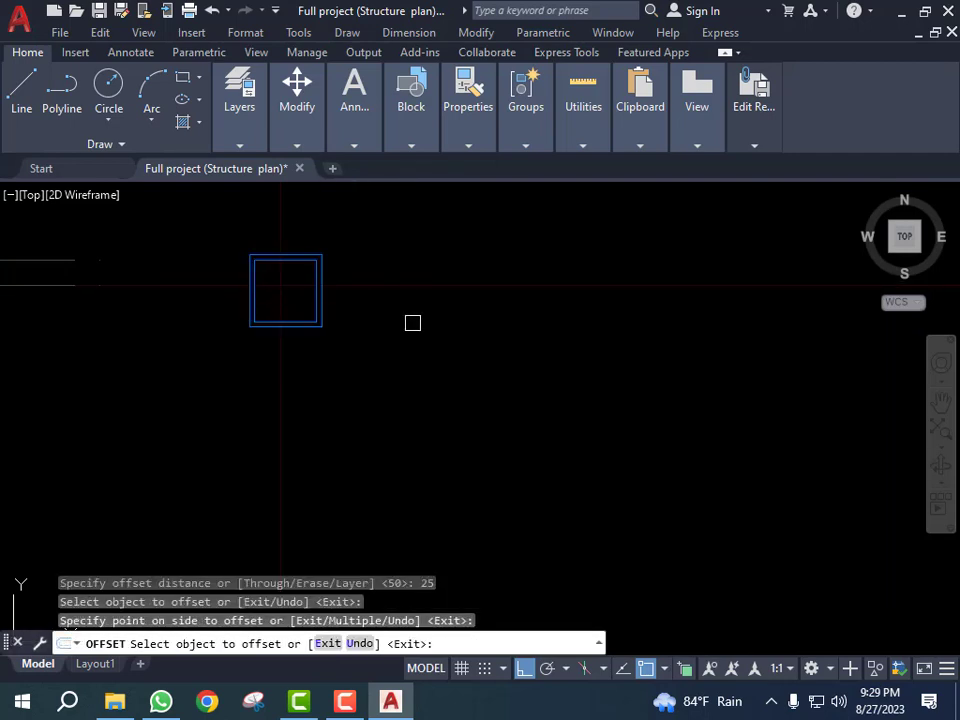
{"action": "key", "text": "Escape"}
{"action": "key", "text": "Escape"}
- Move the enlarged square at grid D/01 vertically until its top edge aligns with the original column outline's top edge
{"action": "scroll", "coordinate": [259, 240], "scroll_direction": "up", "scroll_amount": 5}
{"action": "key", "text": "Escape"}
{"action": "left_click", "coordinate": [266, 313]}
{"action": "scroll", "coordinate": [363, 348], "scroll_direction": "down", "scroll_amount": 2}
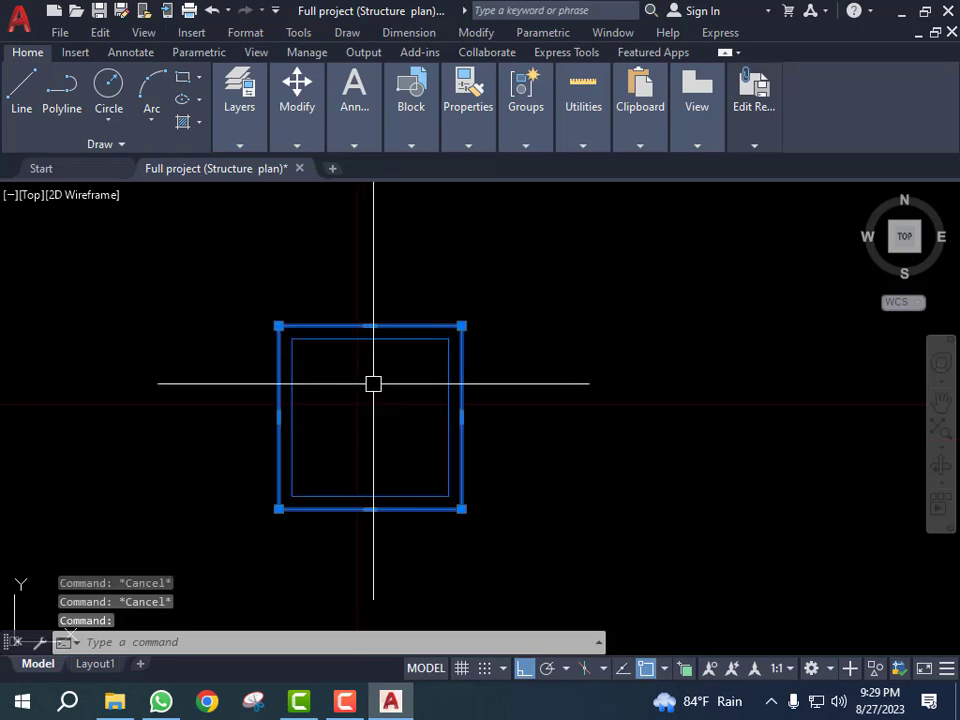
{"action": "type", "text": "m"}
{"action": "key", "text": "Return"}
{"action": "scroll", "coordinate": [386, 326], "scroll_direction": "up", "scroll_amount": 2}
{"action": "left_click", "coordinate": [388, 330]}
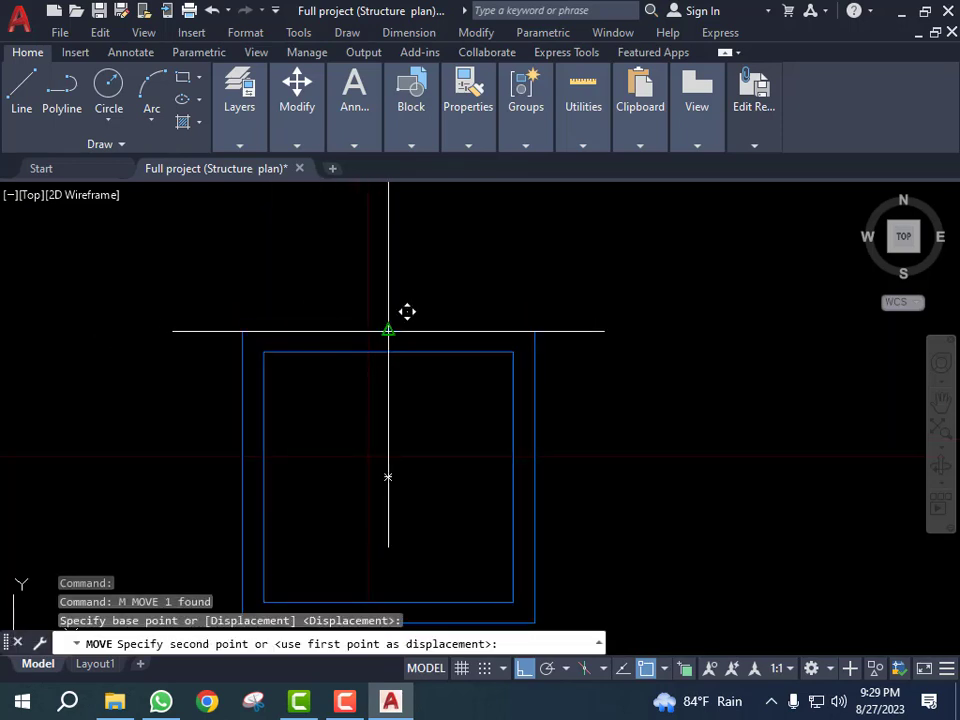
{"action": "left_click", "coordinate": [406, 332]}
{"action": "scroll", "coordinate": [364, 343], "scroll_direction": "down", "scroll_amount": 4}
{"action": "scroll", "coordinate": [341, 366], "scroll_direction": "up", "scroll_amount": 4}
- Move the enlarged square at grid D/01 horizontally until its left edge aligns with the original outline's left edge
{"action": "left_click", "coordinate": [345, 400]}
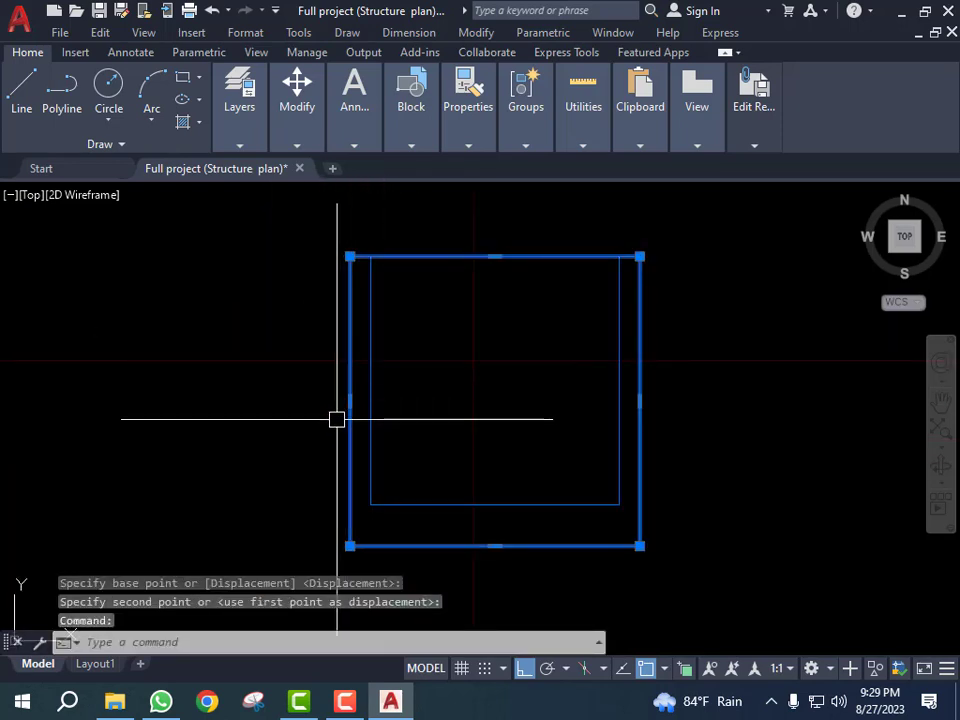
{"action": "key", "text": "Return"}
{"action": "left_click", "coordinate": [350, 401]}
{"action": "left_click", "coordinate": [371, 401]}
{"action": "key", "text": "Escape"}
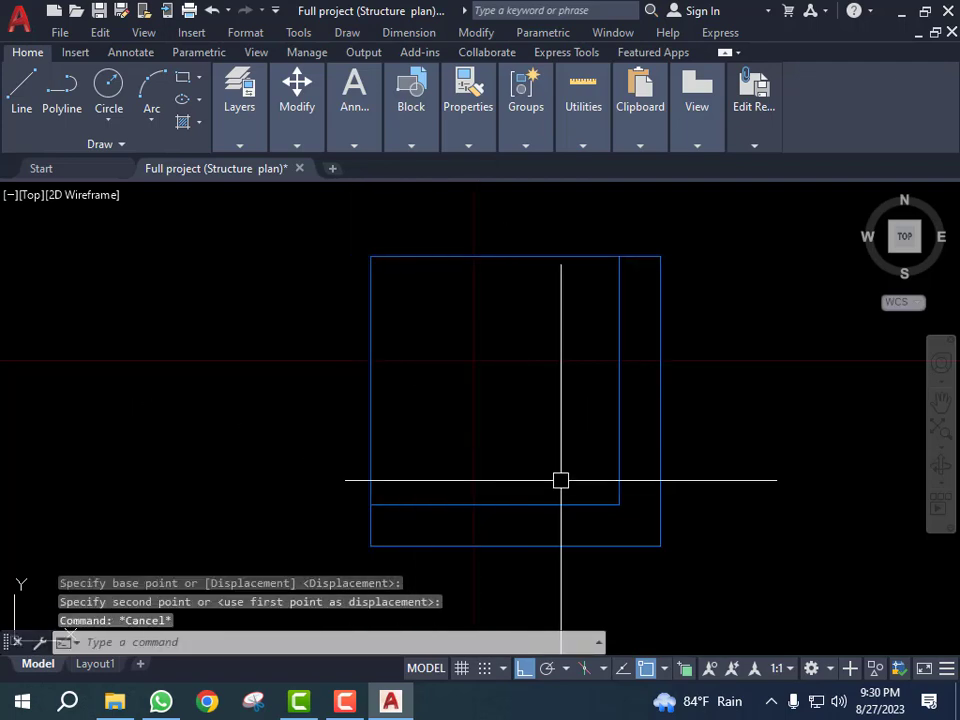
- Erase the original smaller outline of the corner column at grid D/01
{"action": "left_click", "coordinate": [556, 503]}
{"action": "type", "text": "e"}
{"action": "key", "text": "Return"}
{"action": "scroll", "coordinate": [411, 377], "scroll_direction": "down", "scroll_amount": 6}
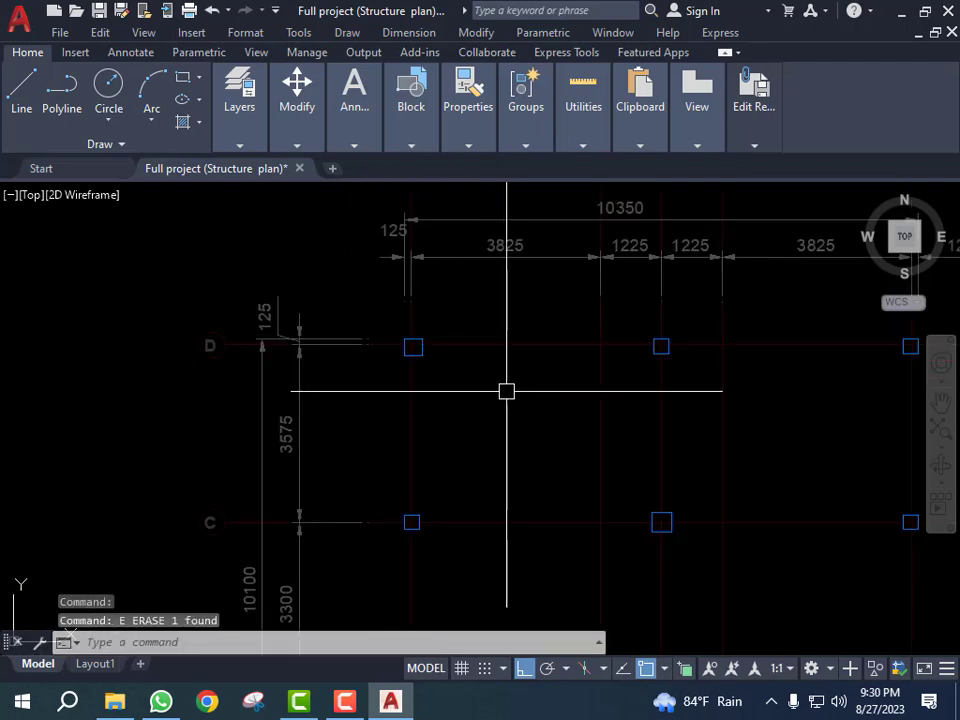
- Copy the enlarged column square from grid D/01 to D/05, aligning its top-right corner with the existing column's top-right corner
{"action": "middle_click_drag", "start_coordinate": [506, 390], "coordinate": [379, 358]}
{"action": "scroll", "coordinate": [579, 347], "scroll_direction": "down", "scroll_amount": 3}
{"action": "scroll", "coordinate": [579, 347], "scroll_direction": "up", "scroll_amount": 4}
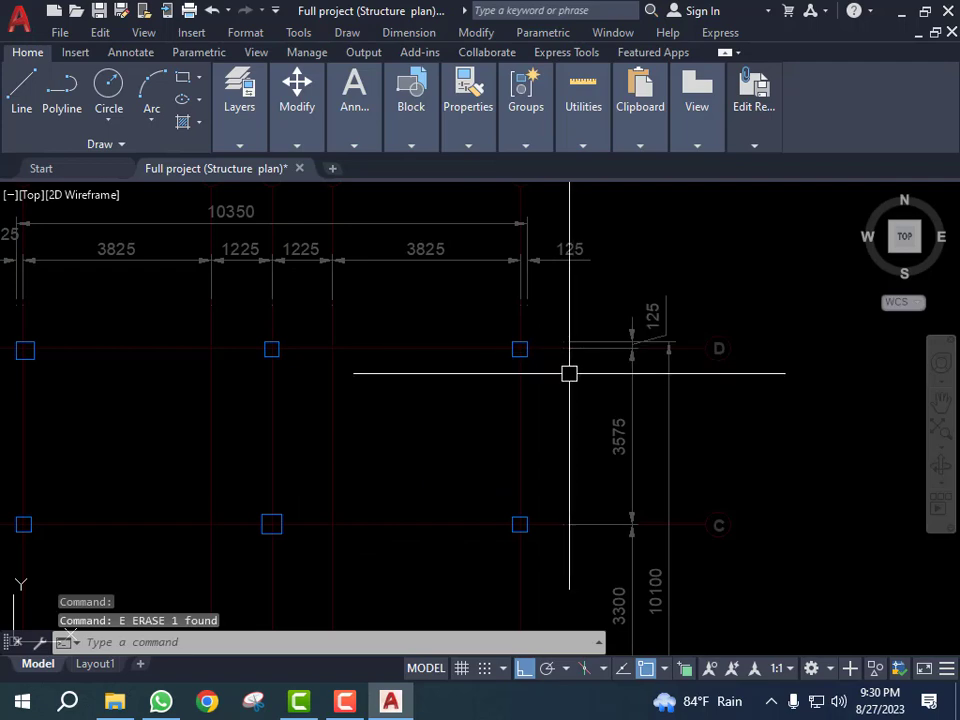
{"action": "scroll", "coordinate": [453, 347], "scroll_direction": "up", "scroll_amount": 4}
{"action": "scroll", "coordinate": [200, 390], "scroll_direction": "down", "scroll_amount": 3}
{"action": "scroll", "coordinate": [141, 360], "scroll_direction": "up", "scroll_amount": 3}
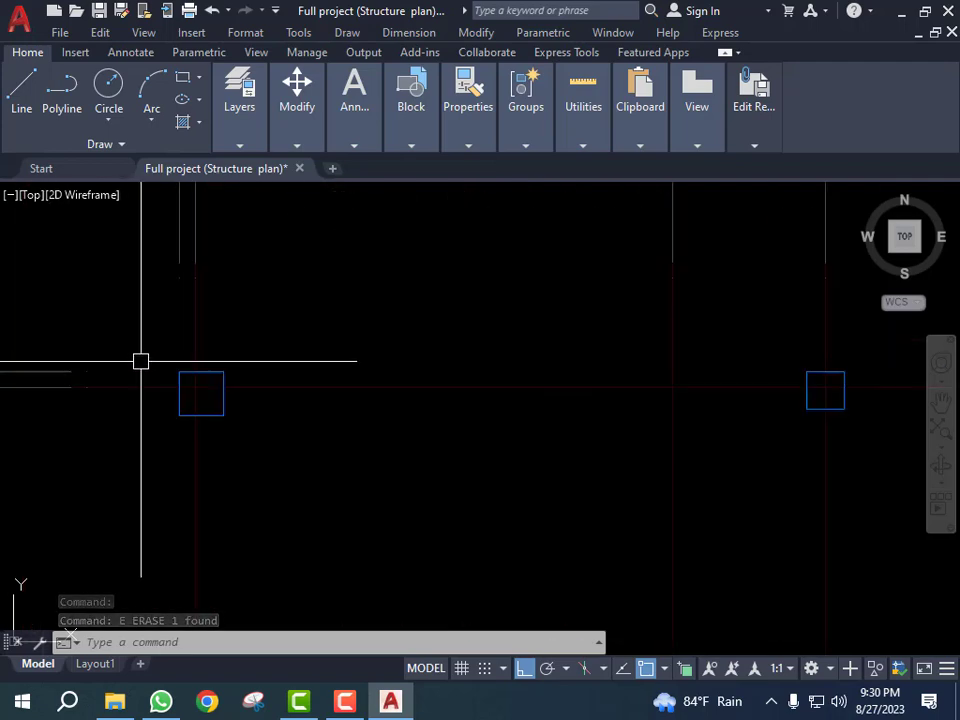
{"action": "left_click", "coordinate": [223, 394]}
{"action": "type", "text": "cp"}
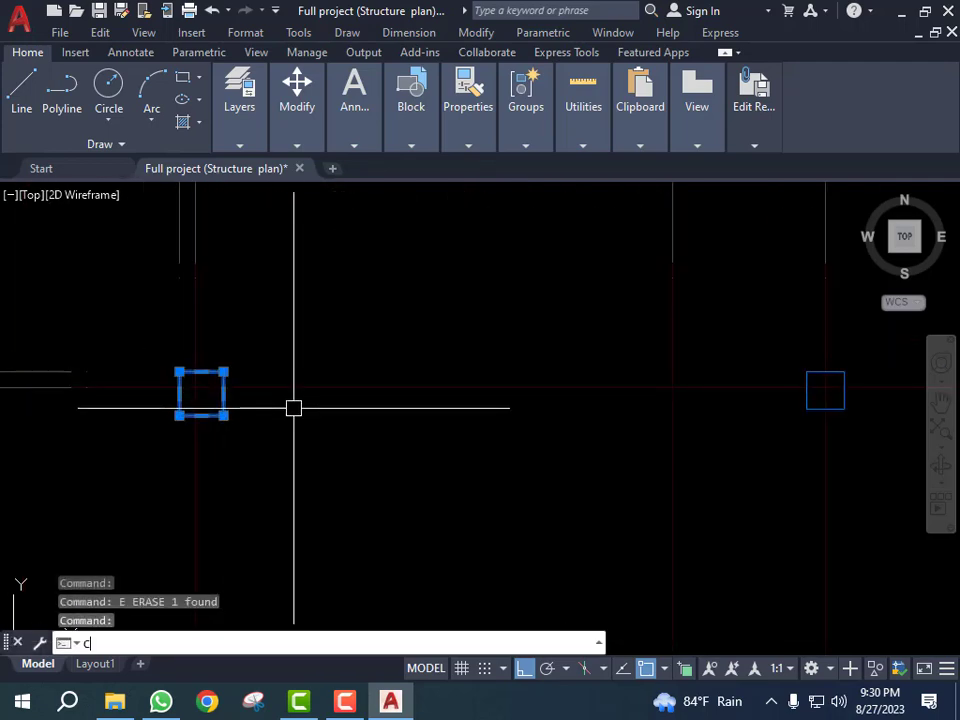
{"action": "key", "text": "Return"}
{"action": "left_click", "coordinate": [223, 373]}
{"action": "scroll", "coordinate": [493, 450], "scroll_direction": "down", "scroll_amount": 3}
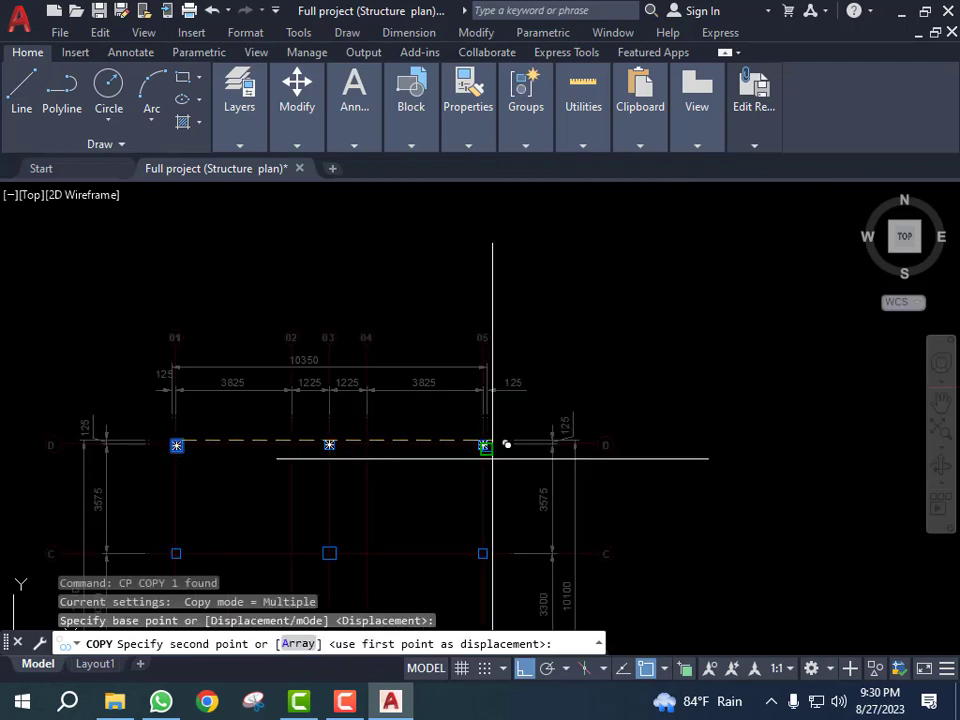
{"action": "scroll", "coordinate": [484, 403], "scroll_direction": "up", "scroll_amount": 3}
{"action": "left_click", "coordinate": [450, 405]}
{"action": "scroll", "coordinate": [450, 389], "scroll_direction": "down", "scroll_amount": 3}
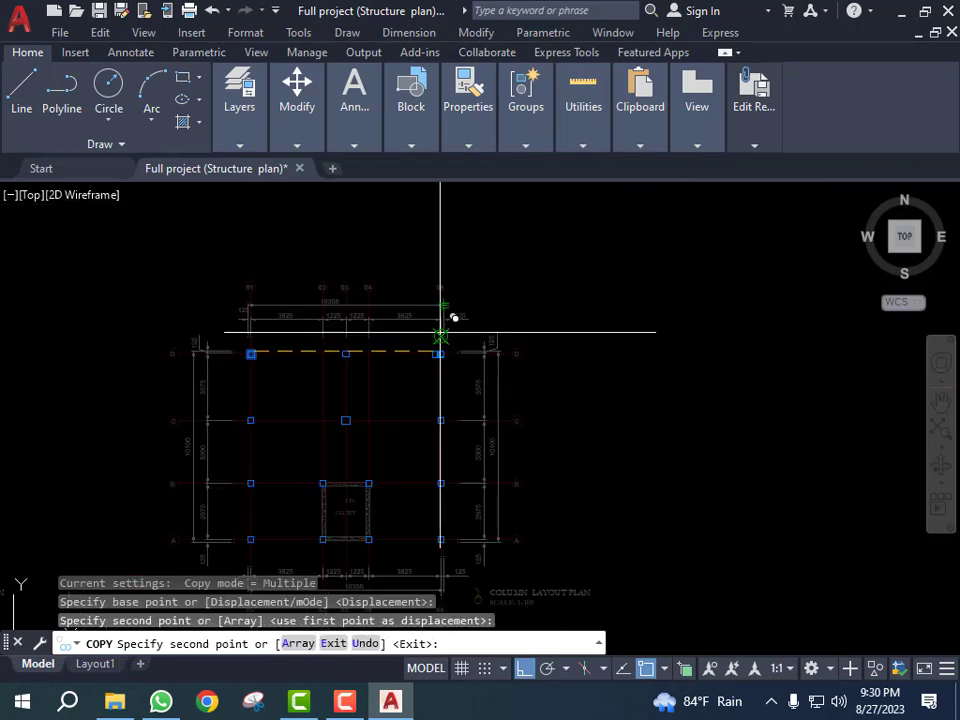
{"action": "key", "text": "Escape"}
- Erase the original smaller column outline at grid D/05
{"action": "scroll", "coordinate": [440, 385], "scroll_direction": "up", "scroll_amount": 5}
{"action": "left_click", "coordinate": [435, 400]}
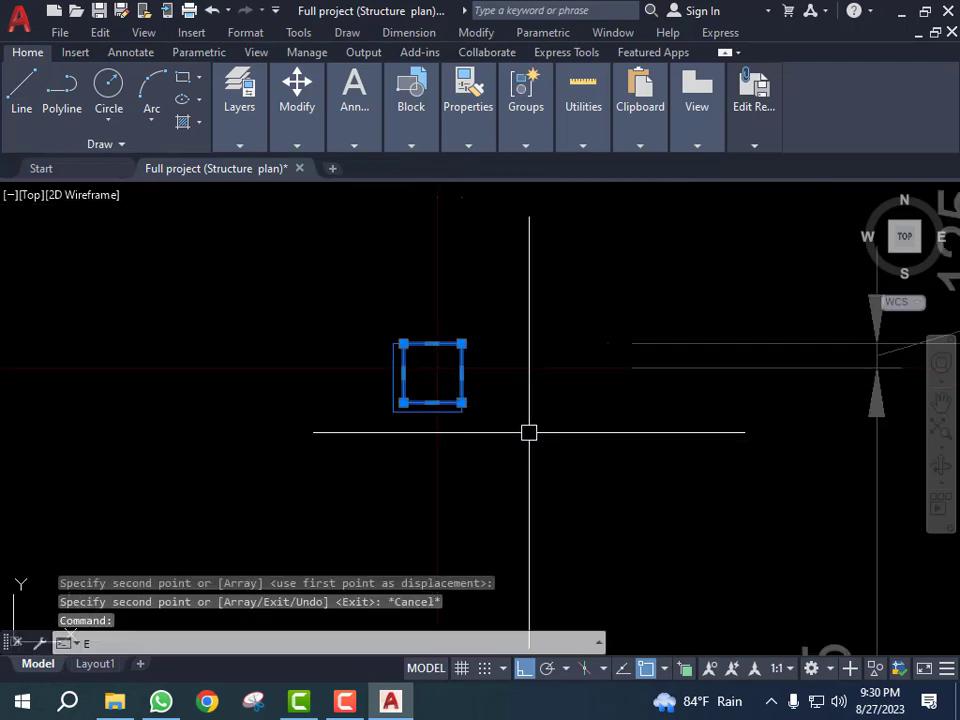
{"action": "type", "text": "e"}
{"action": "key", "text": "Return"}
- Copy the enlarged column square from grid D/05 to A/05, matching the existing column's bottom-right corner
{"action": "left_click", "coordinate": [446, 408]}
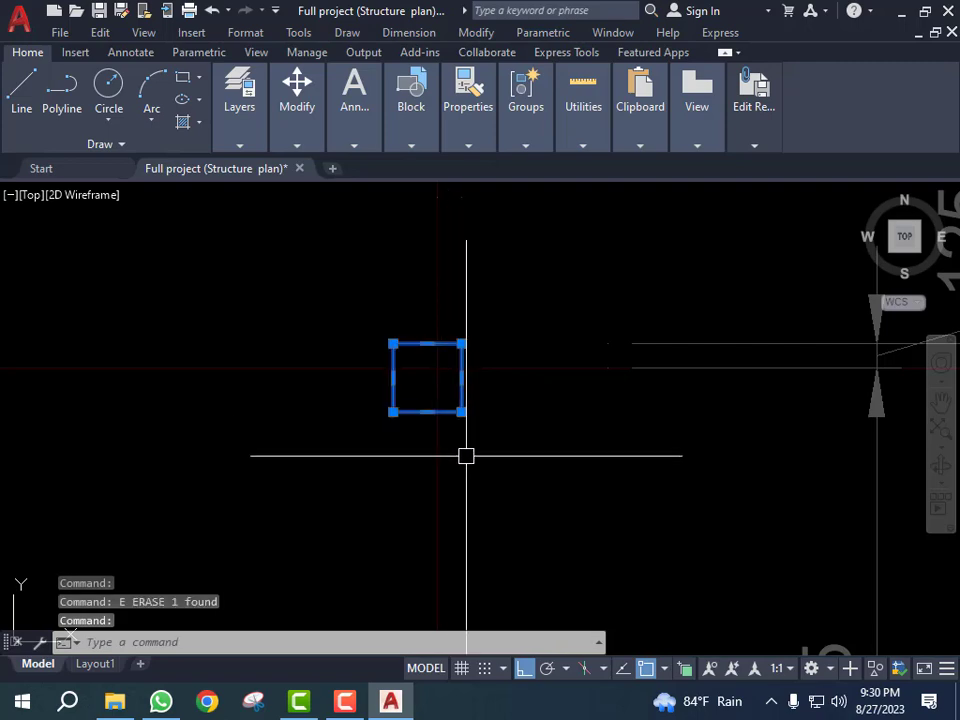
{"action": "type", "text": "cp"}
{"action": "key", "text": "Return"}
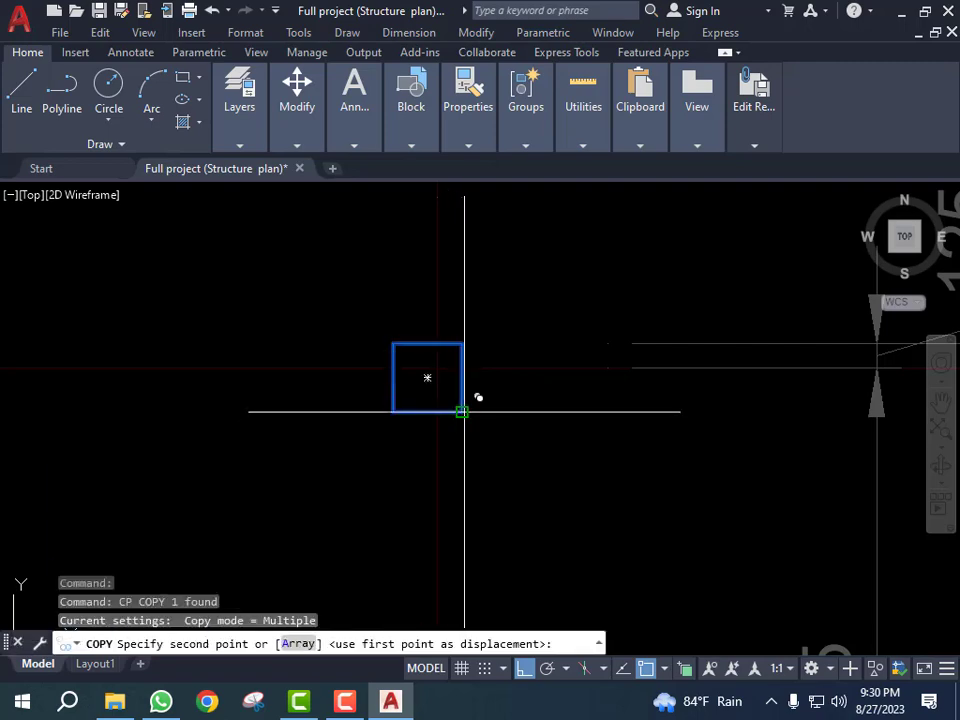
{"action": "scroll", "coordinate": [465, 340], "scroll_direction": "down", "scroll_amount": 4}
{"action": "scroll", "coordinate": [465, 445], "scroll_direction": "up", "scroll_amount": 6}
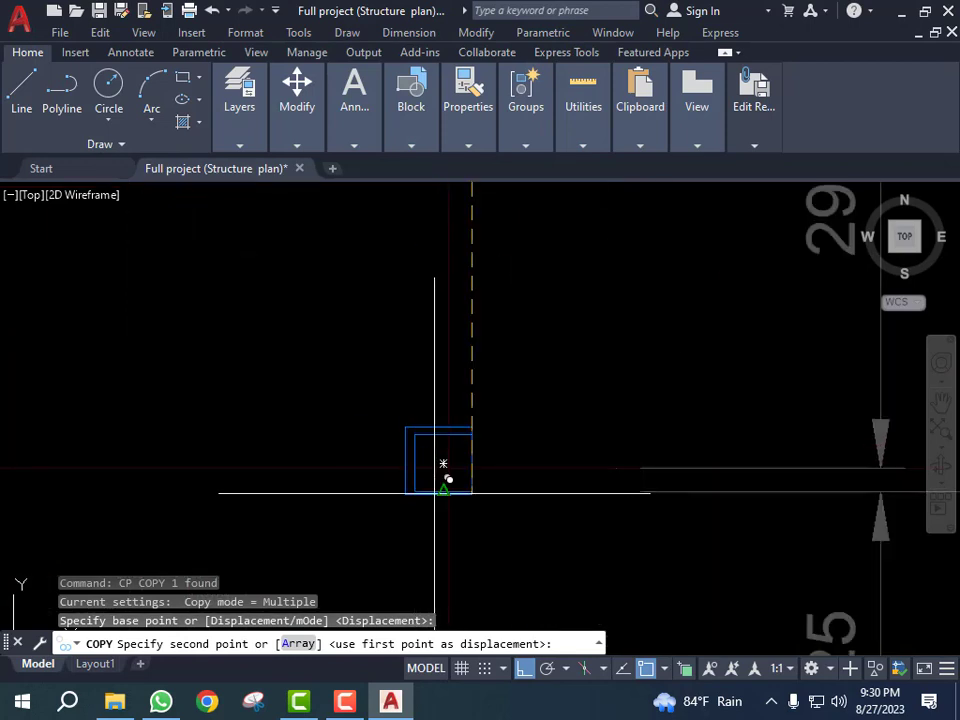
{"action": "scroll", "coordinate": [434, 492], "scroll_direction": "up", "scroll_amount": 3}
{"action": "left_click", "coordinate": [495, 490]}
{"action": "key", "text": "Escape"}
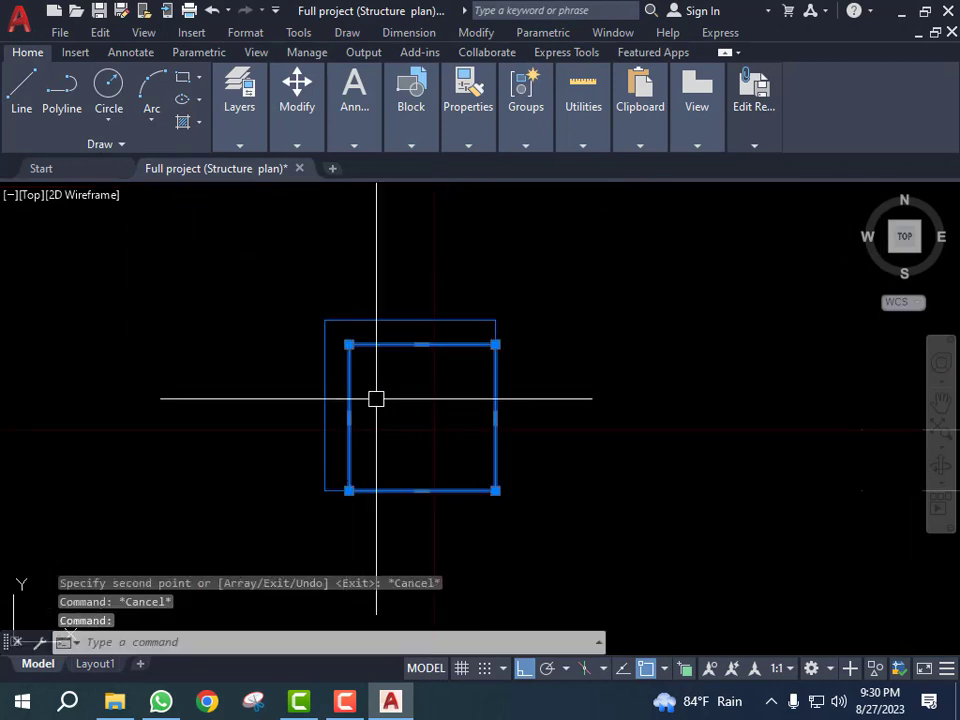
- Erase the original smaller column outline at grid A/05
{"action": "type", "text": "e"}
{"action": "key", "text": "Return"}
{"action": "scroll", "coordinate": [465, 388], "scroll_direction": "down", "scroll_amount": 3}
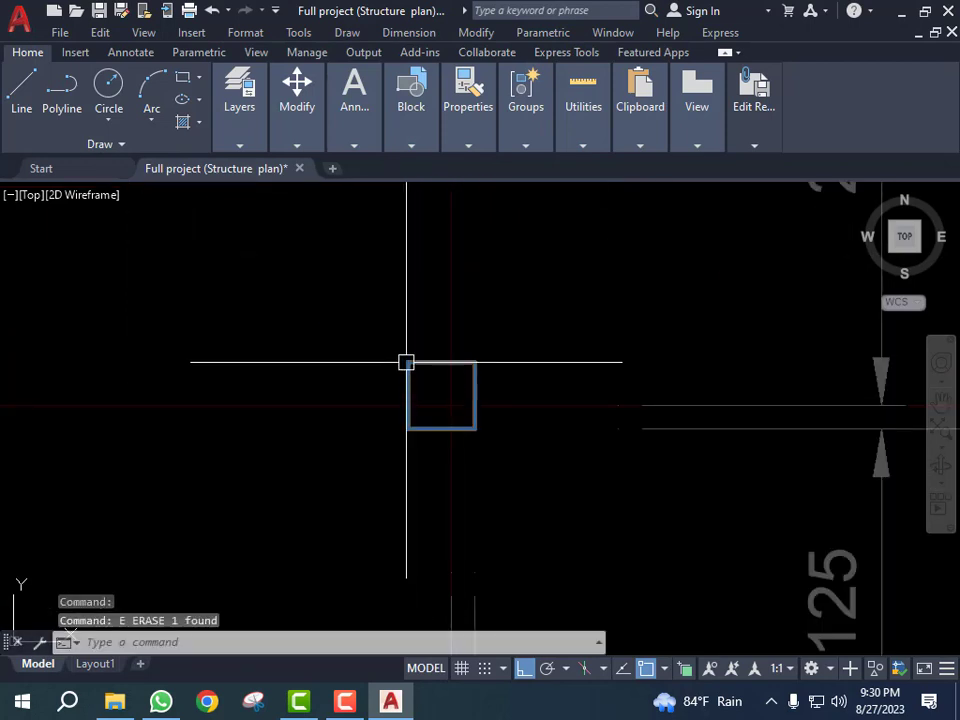
- Copy the enlarged column square from grid A/05 to A/01, matching the existing column's bottom-left corner
{"action": "left_click", "coordinate": [407, 361]}
{"action": "type", "text": "cp"}
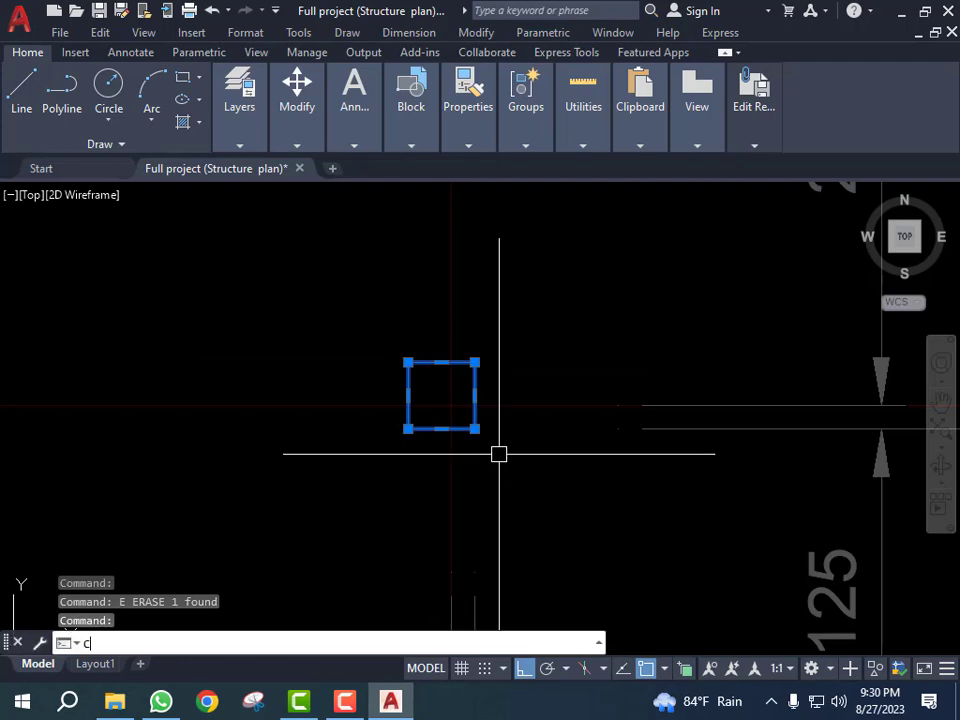
{"action": "key", "text": "Return"}
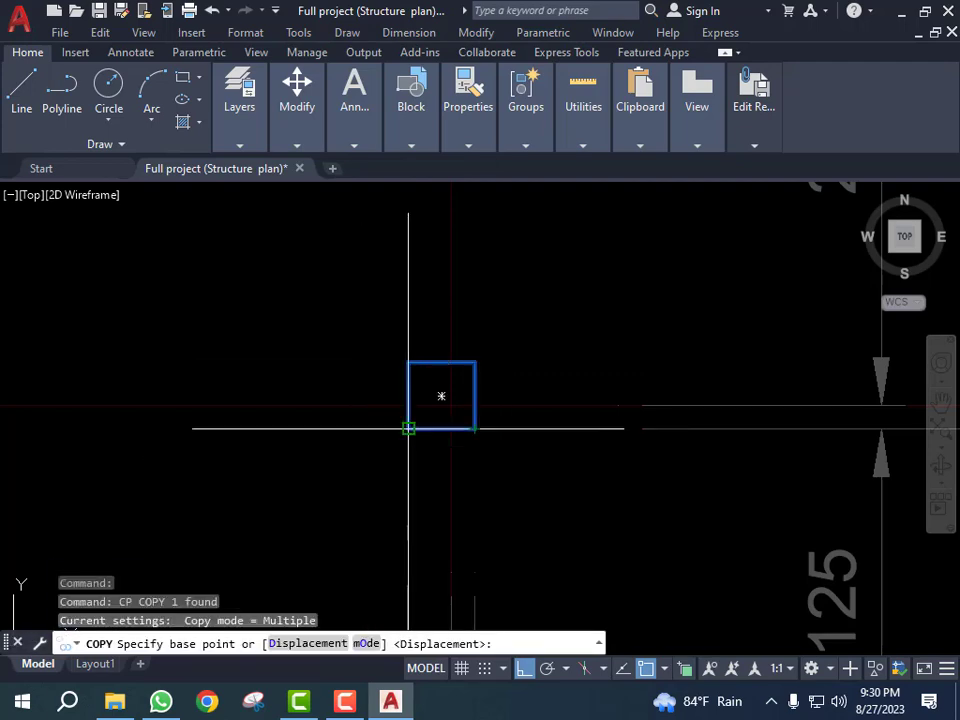
{"action": "left_click", "coordinate": [407, 430]}
{"action": "scroll", "coordinate": [520, 455], "scroll_direction": "down", "scroll_amount": 6}
{"action": "scroll", "coordinate": [384, 450], "scroll_direction": "up", "scroll_amount": 5}
{"action": "scroll", "coordinate": [384, 450], "scroll_direction": "up", "scroll_amount": 6}
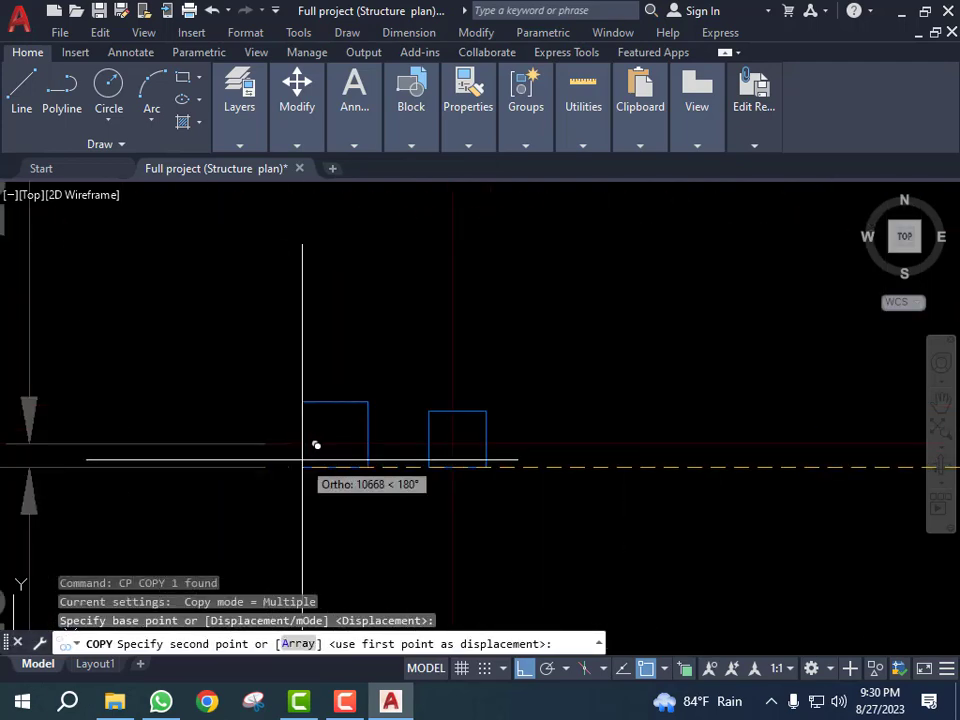
{"action": "left_click", "coordinate": [584, 460]}
{"action": "key", "text": "Escape"}
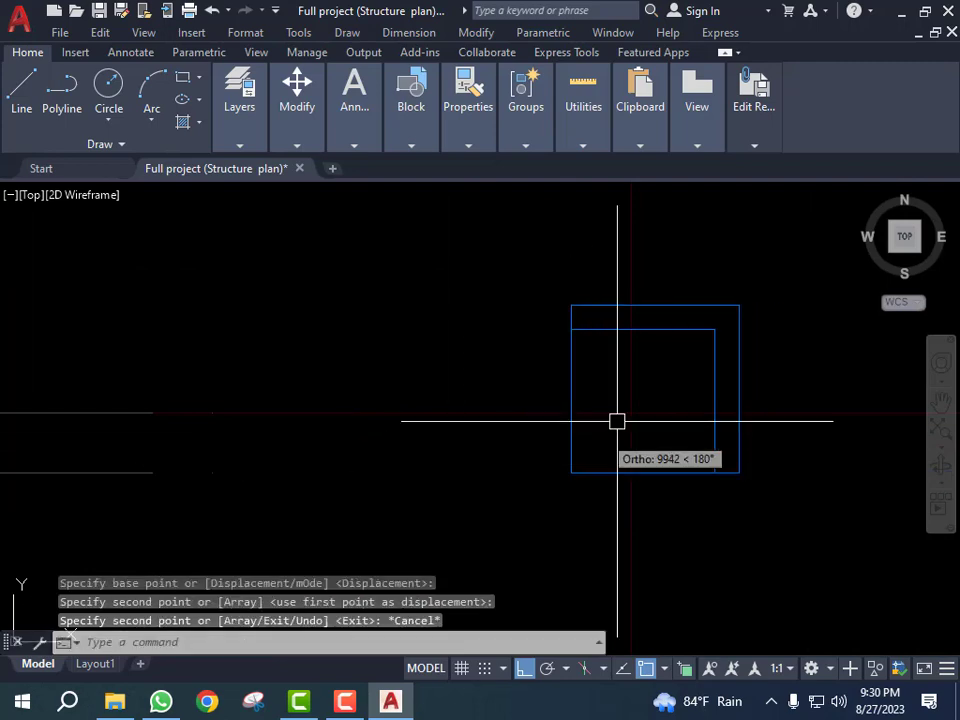
- Erase the original smaller column outline at grid A/01
{"action": "type", "text": "e"}
{"action": "key", "text": "Return"}
{"action": "scroll", "coordinate": [446, 377], "scroll_direction": "down", "scroll_amount": 10}
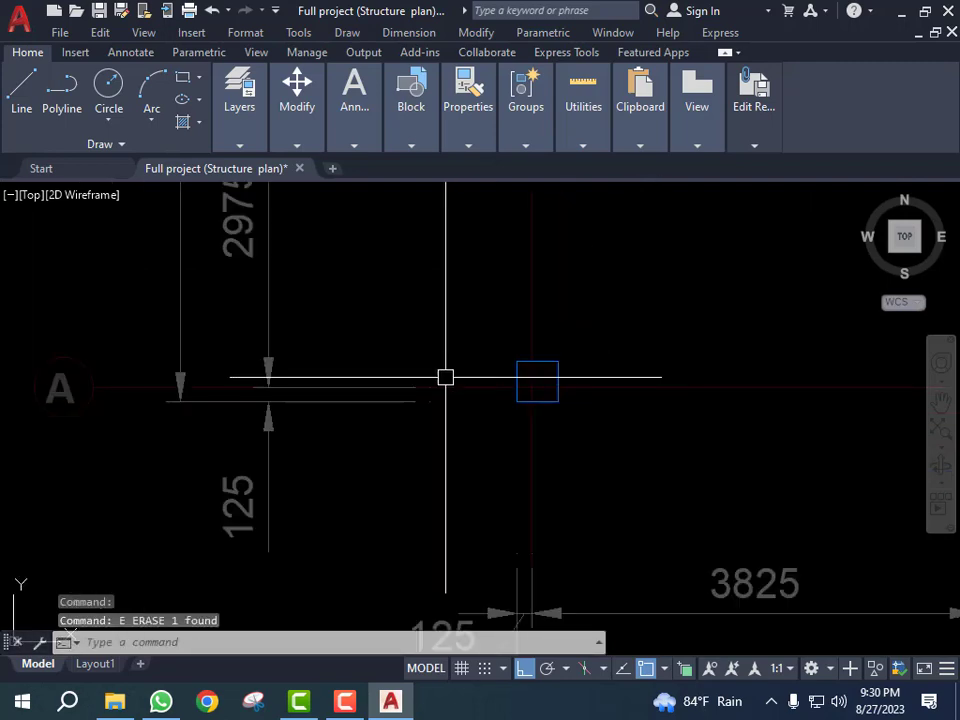
{"action": "scroll", "coordinate": [340, 480], "scroll_direction": "down", "scroll_amount": 2}
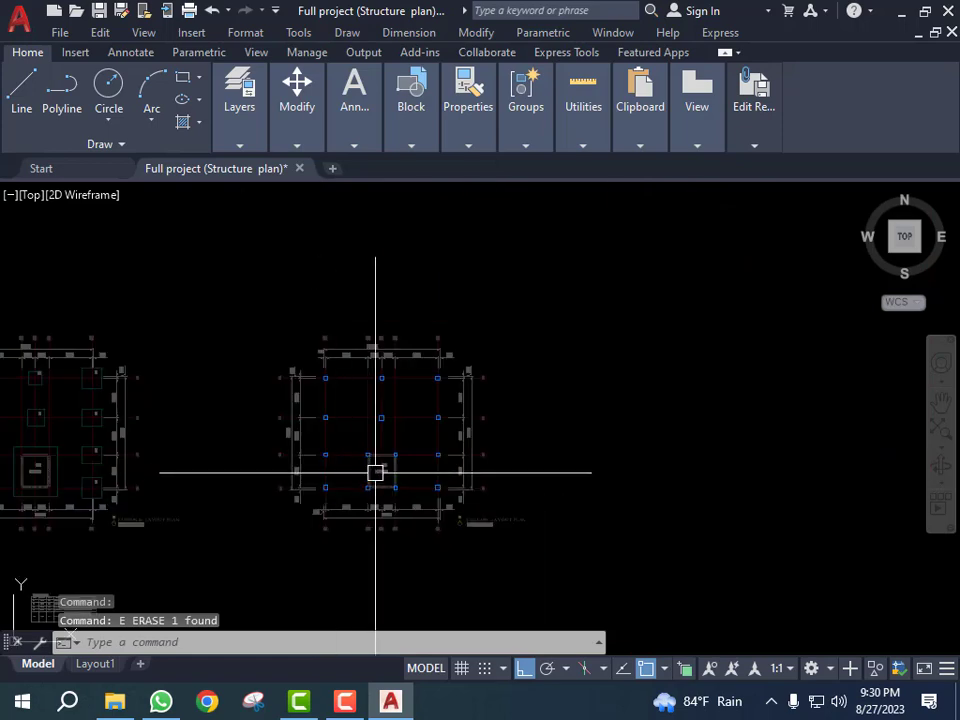
- Save the reference edits back to the Column block and close the in-place editing session
{"action": "scroll", "coordinate": [308, 406], "scroll_direction": "up", "scroll_amount": 4}
{"action": "middle_click_drag", "start_coordinate": [308, 406], "coordinate": [285, 358]}
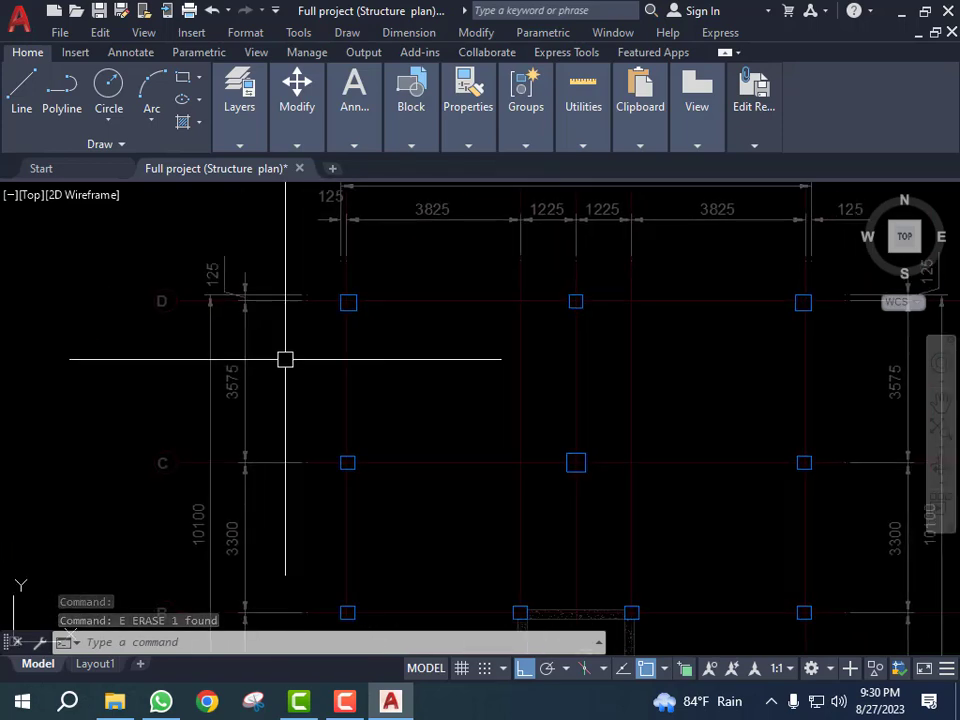
{"action": "scroll", "coordinate": [285, 358], "scroll_direction": "down", "scroll_amount": 3}
{"action": "left_click", "coordinate": [760, 115]}
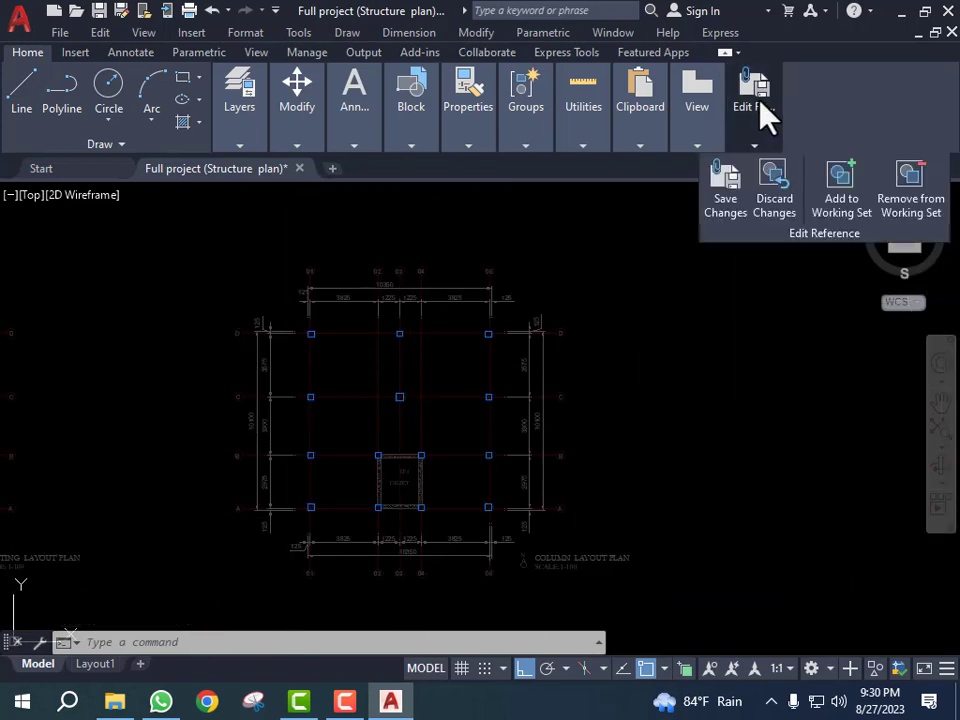
{"action": "left_click", "coordinate": [729, 200]}
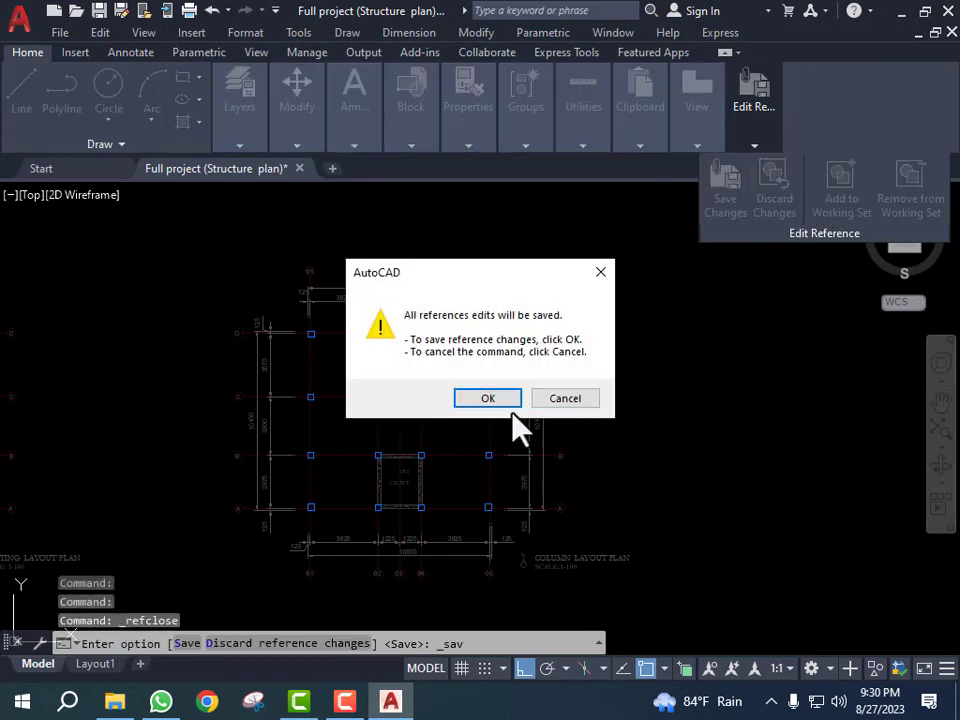
{"action": "left_click", "coordinate": [490, 399]}
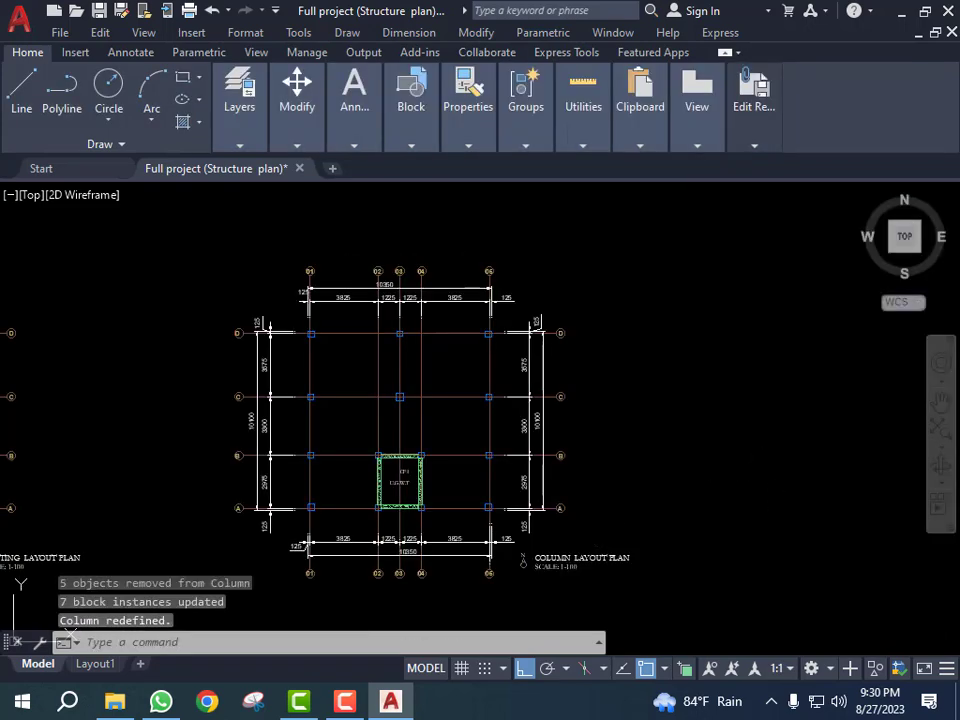
- Copy the C1 label from the column at grid C/03 to the corner column at D/01, using the columns' top-right corners
{"action": "scroll", "coordinate": [298, 315], "scroll_direction": "up", "scroll_amount": 4}
{"action": "scroll", "coordinate": [295, 318], "scroll_direction": "down", "scroll_amount": 2}
{"action": "scroll", "coordinate": [471, 465], "scroll_direction": "up", "scroll_amount": 4}
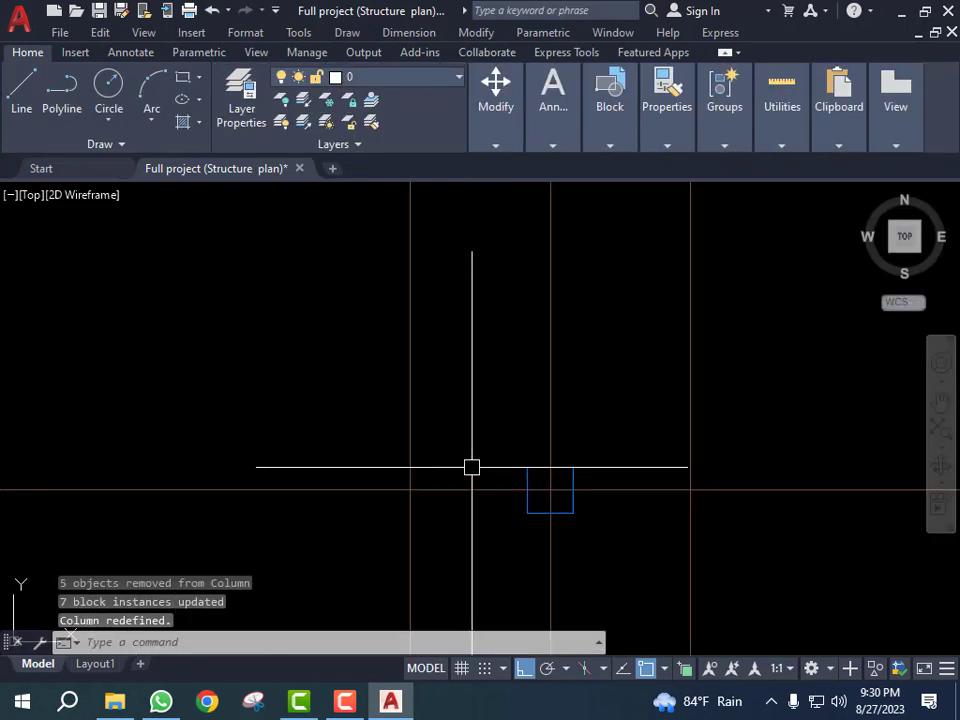
{"action": "scroll", "coordinate": [491, 491], "scroll_direction": "down", "scroll_amount": 4}
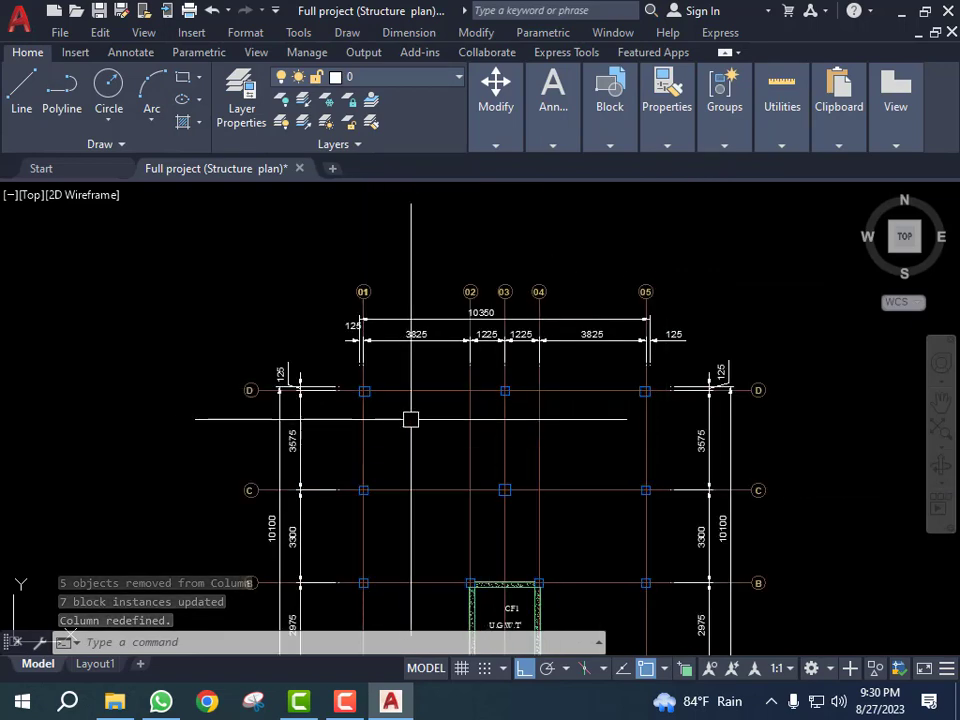
{"action": "scroll", "coordinate": [471, 478], "scroll_direction": "down", "scroll_amount": 1}
{"action": "scroll", "coordinate": [499, 489], "scroll_direction": "up", "scroll_amount": 8}
{"action": "left_click", "coordinate": [504, 466]}
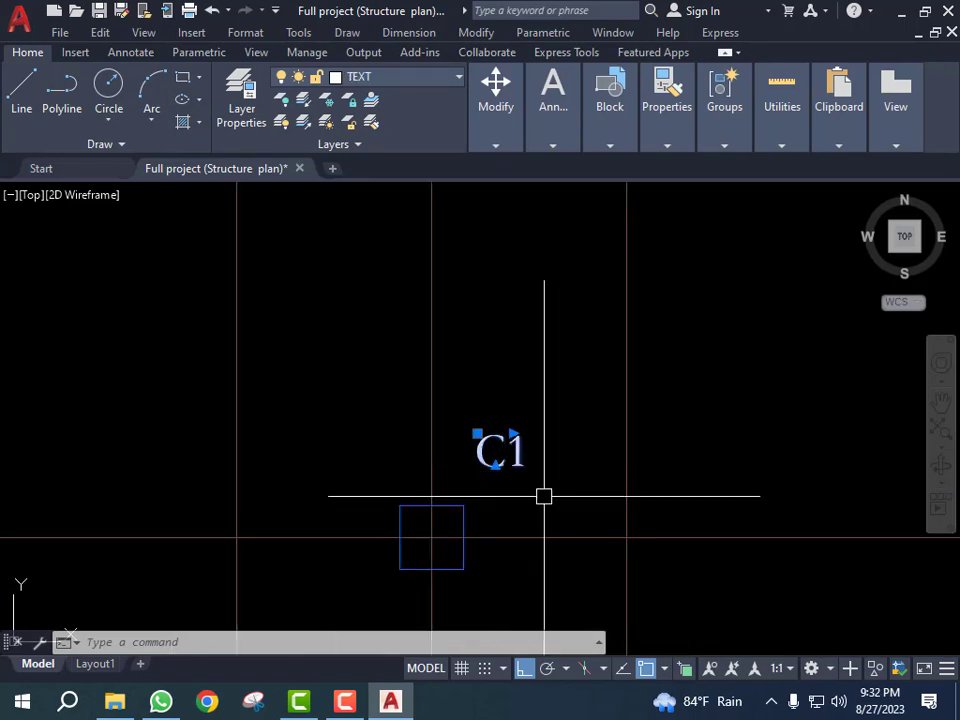
{"action": "type", "text": "cp"}
{"action": "key", "text": "Return"}
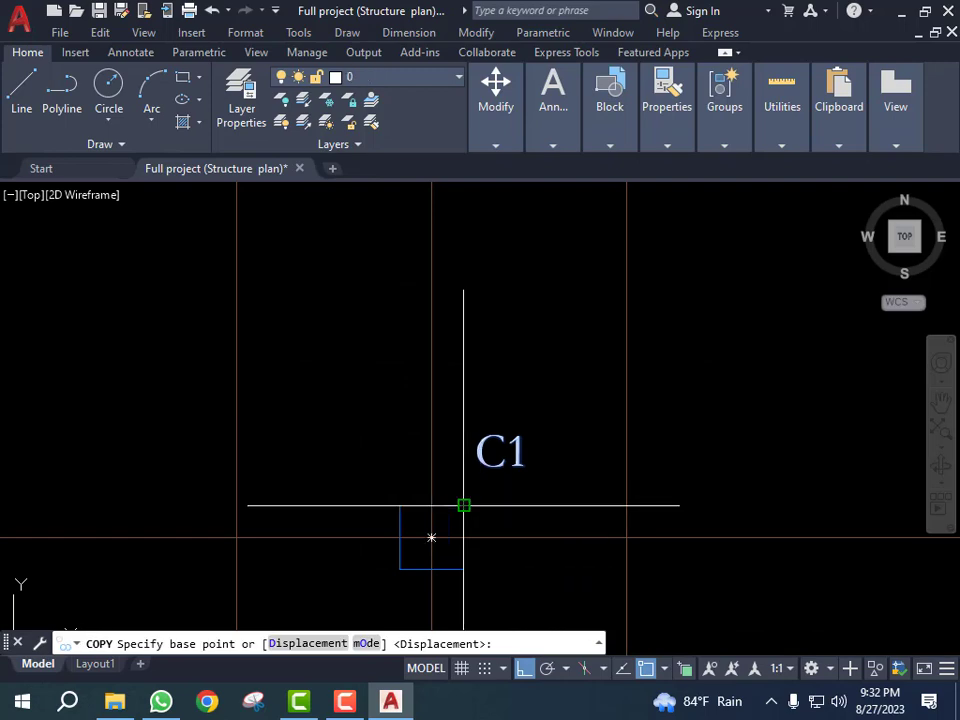
{"action": "left_click", "coordinate": [463, 506]}
{"action": "scroll", "coordinate": [510, 507], "scroll_direction": "down", "scroll_amount": 6}
{"action": "scroll", "coordinate": [271, 334], "scroll_direction": "up", "scroll_amount": 7}
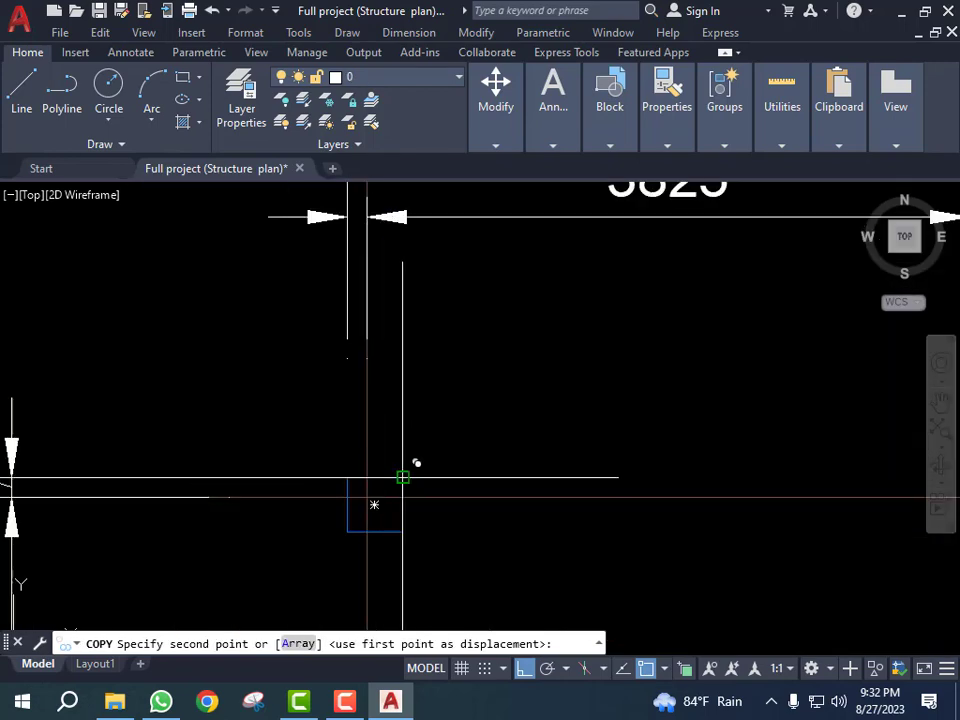
{"action": "left_click", "coordinate": [403, 477]}
{"action": "key", "text": "Escape"}
- Change the copied label beside the column at grid D/01 to C2
{"action": "double_click", "coordinate": [440, 424]}
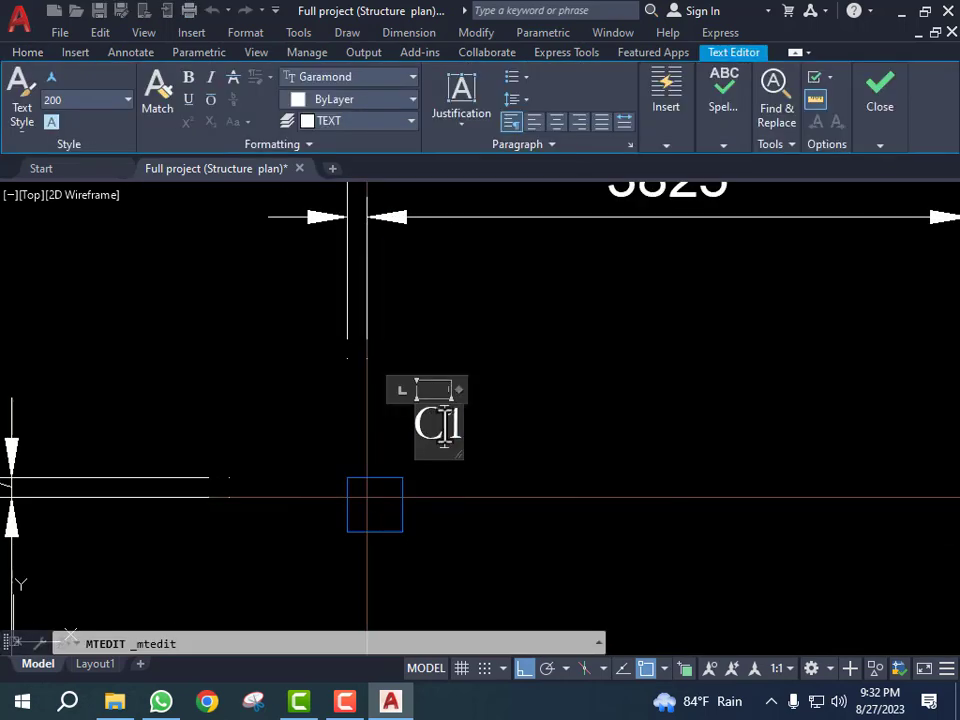
{"action": "type", "text": "2"}
{"action": "left_click", "coordinate": [574, 446]}
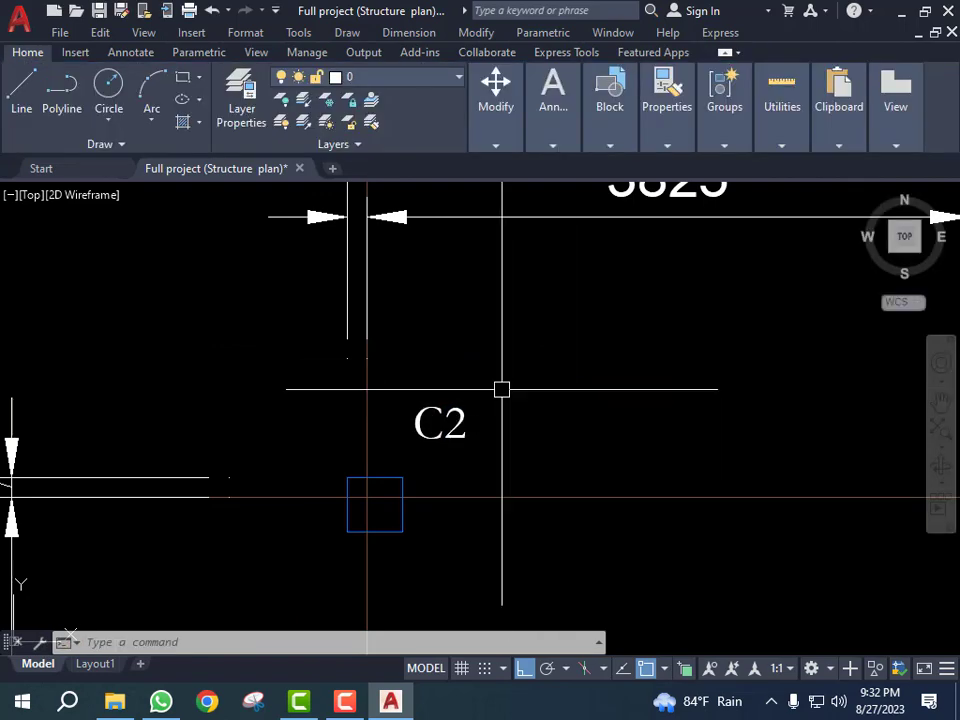
- Copy the C2 label from the column at grid D/01 to the corner column at D/05, using the columns' top-right corners
{"action": "left_click", "coordinate": [450, 443]}
{"action": "type", "text": "c"}
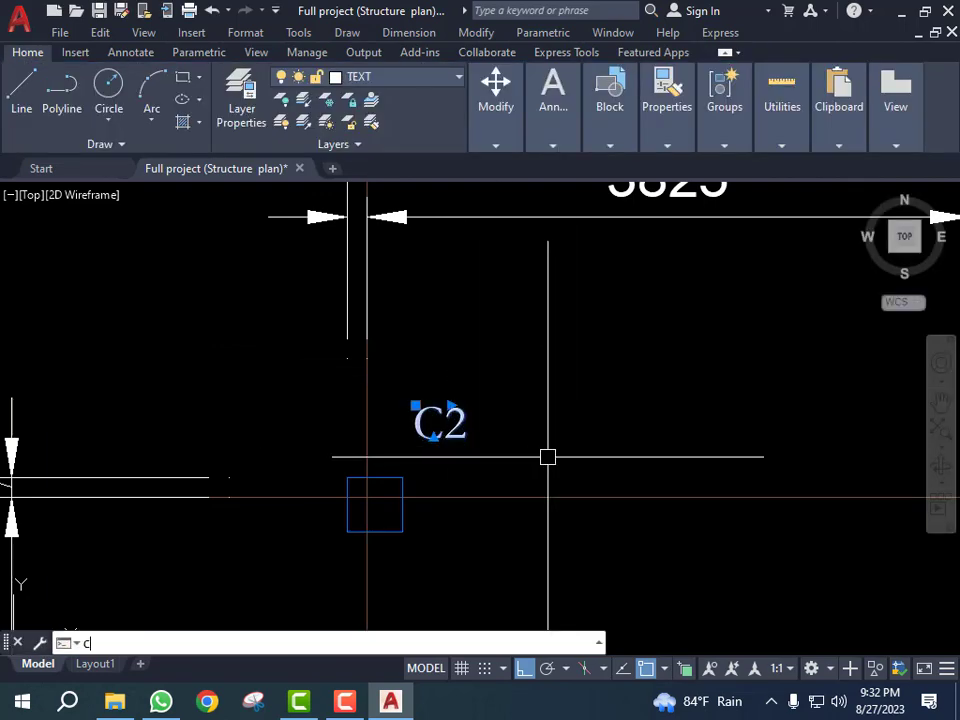
{"action": "type", "text": "o"}
{"action": "key", "text": "Return"}
{"action": "scroll", "coordinate": [402, 477], "scroll_direction": "down", "scroll_amount": 5}
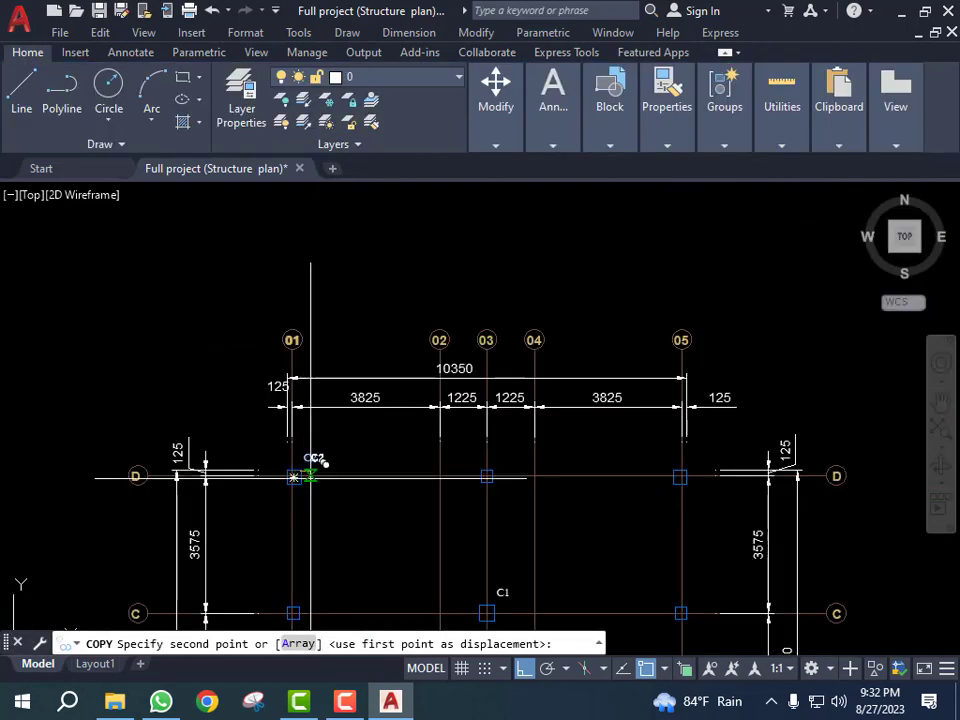
{"action": "scroll", "coordinate": [704, 476], "scroll_direction": "up", "scroll_amount": 6}
{"action": "left_click", "coordinate": [590, 410]}
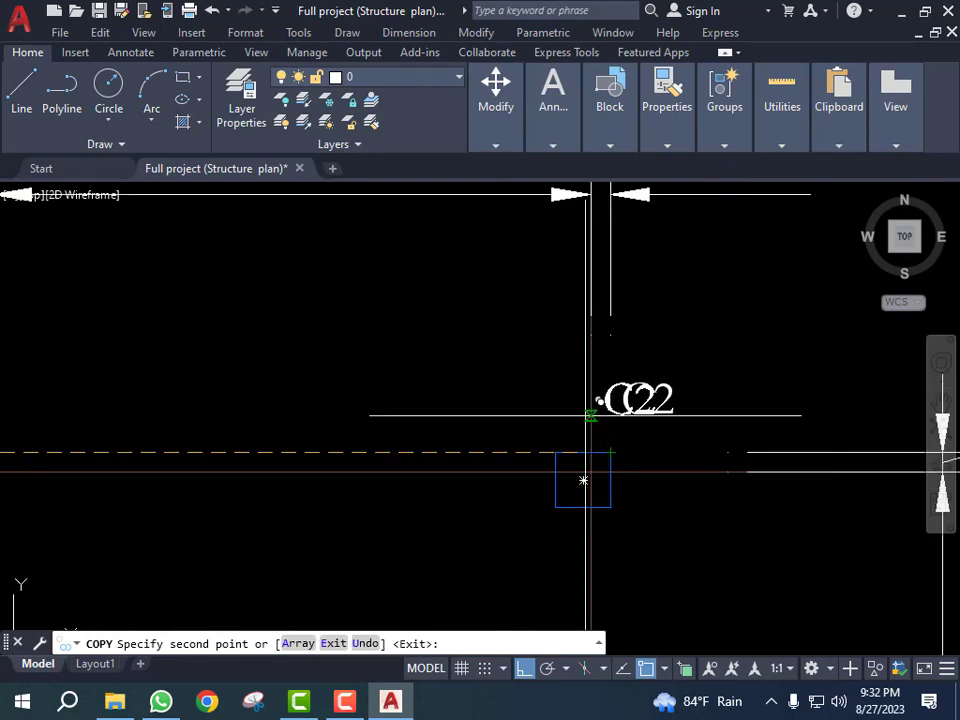
- Continue copying the C2 label to the corner columns at A/05 and A/01 and to the column at B/01
{"action": "scroll", "coordinate": [541, 322], "scroll_direction": "down", "scroll_amount": 7}
{"action": "scroll", "coordinate": [531, 457], "scroll_direction": "up", "scroll_amount": 6}
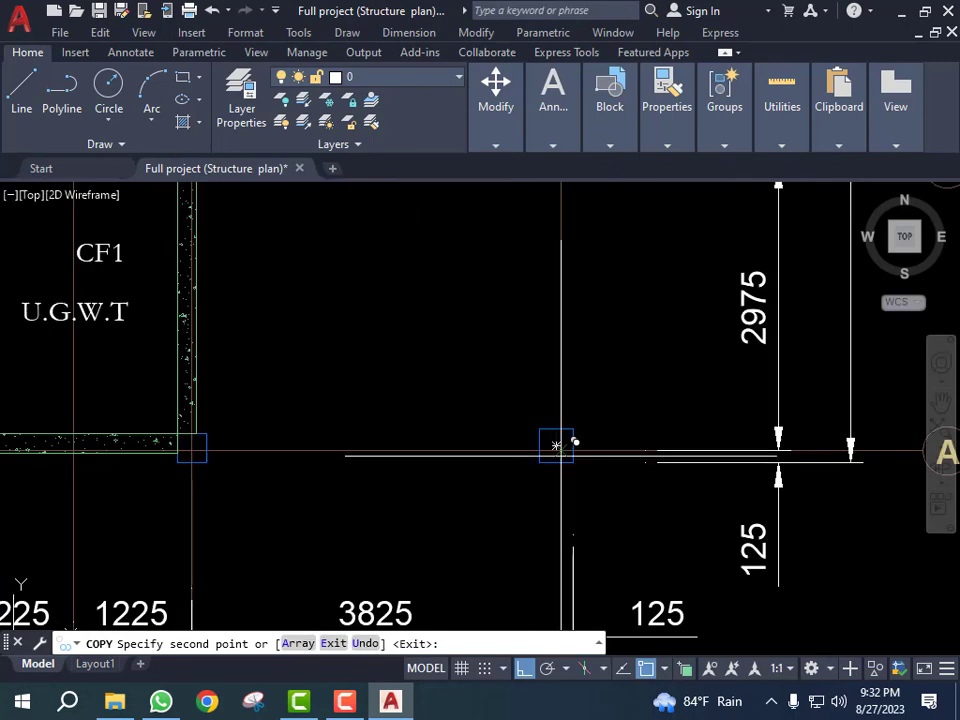
{"action": "scroll", "coordinate": [556, 445], "scroll_direction": "down", "scroll_amount": 6}
{"action": "scroll", "coordinate": [420, 497], "scroll_direction": "up", "scroll_amount": 6}
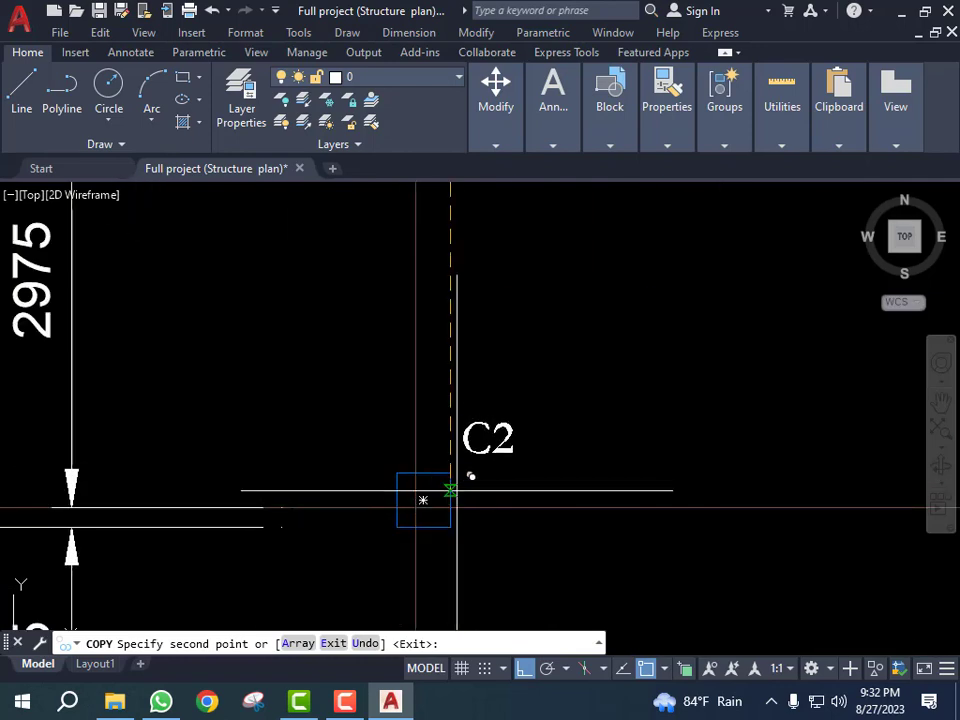
{"action": "scroll", "coordinate": [450, 471], "scroll_direction": "down", "scroll_amount": 5}
{"action": "scroll", "coordinate": [531, 500], "scroll_direction": "up", "scroll_amount": 5}
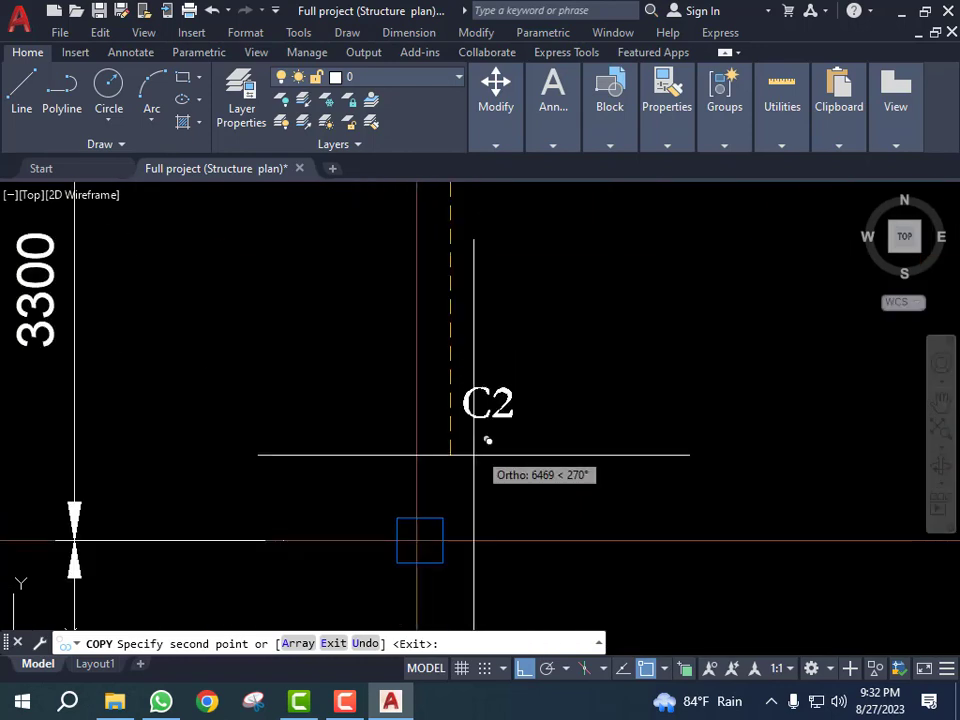
{"action": "left_click", "coordinate": [443, 516]}
{"action": "key", "text": "Escape"}
- Change the copied label beside the column at grid B/01 to C3
{"action": "double_click", "coordinate": [477, 463]}
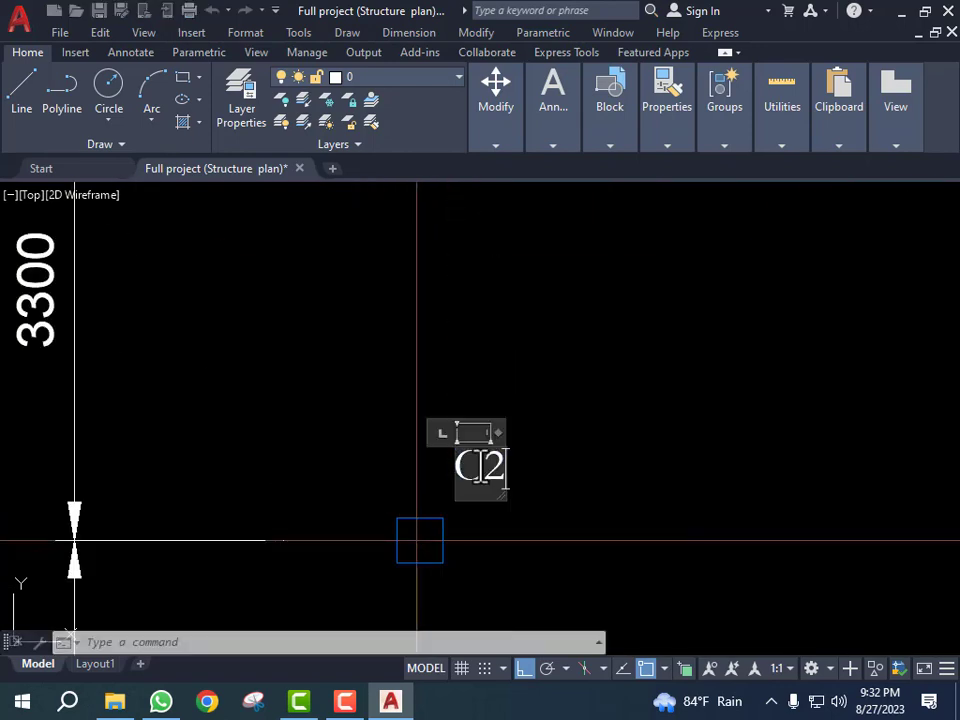
{"action": "left_click_drag", "start_coordinate": [476, 463], "coordinate": [524, 463]}
{"action": "type", "text": "3"}
{"action": "left_click", "coordinate": [624, 458]}
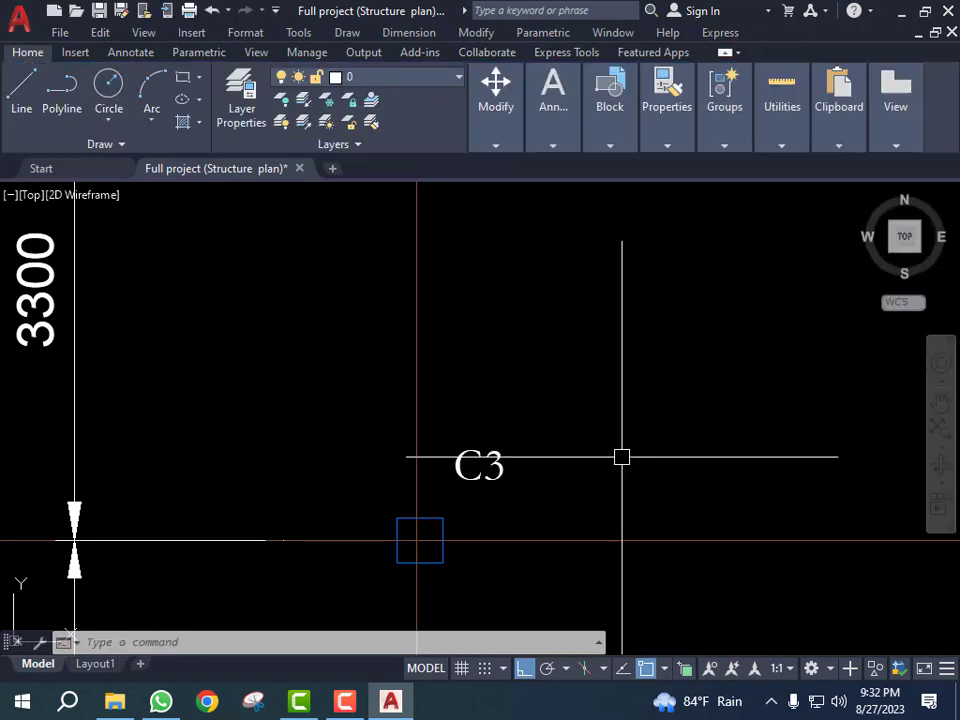
{"action": "left_click", "coordinate": [553, 405]}
- Copy the C3 label from the column at grid B/01 to the columns at C/01 and C/05, using their top-right corners
{"action": "left_click", "coordinate": [478, 487]}
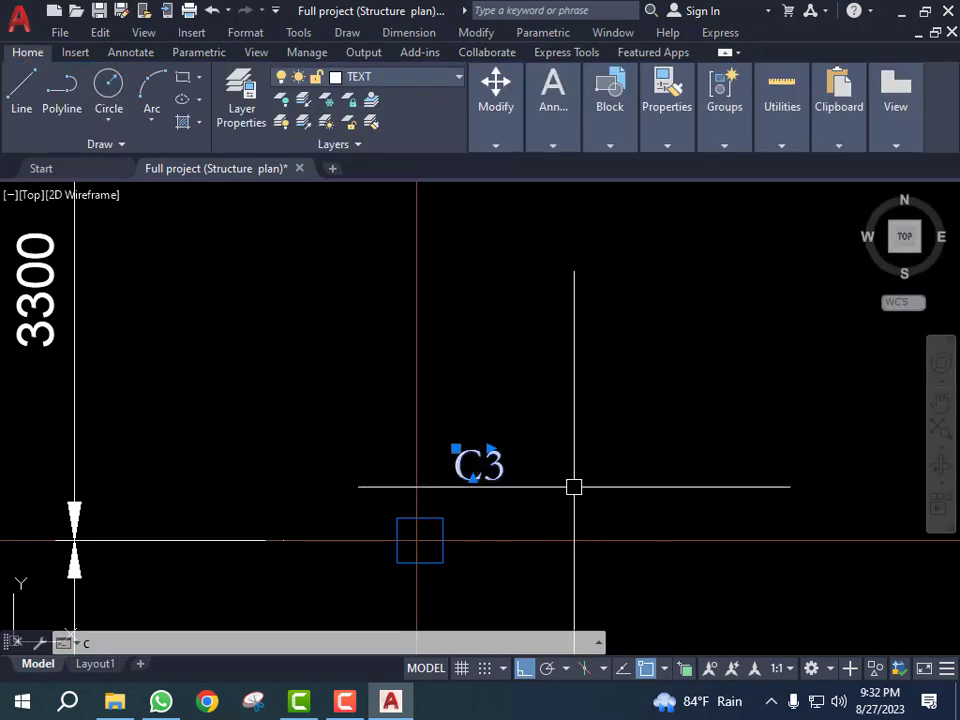
{"action": "type", "text": "co"}
{"action": "key", "text": "Return"}
{"action": "scroll", "coordinate": [420, 540], "scroll_direction": "down", "scroll_amount": 3}
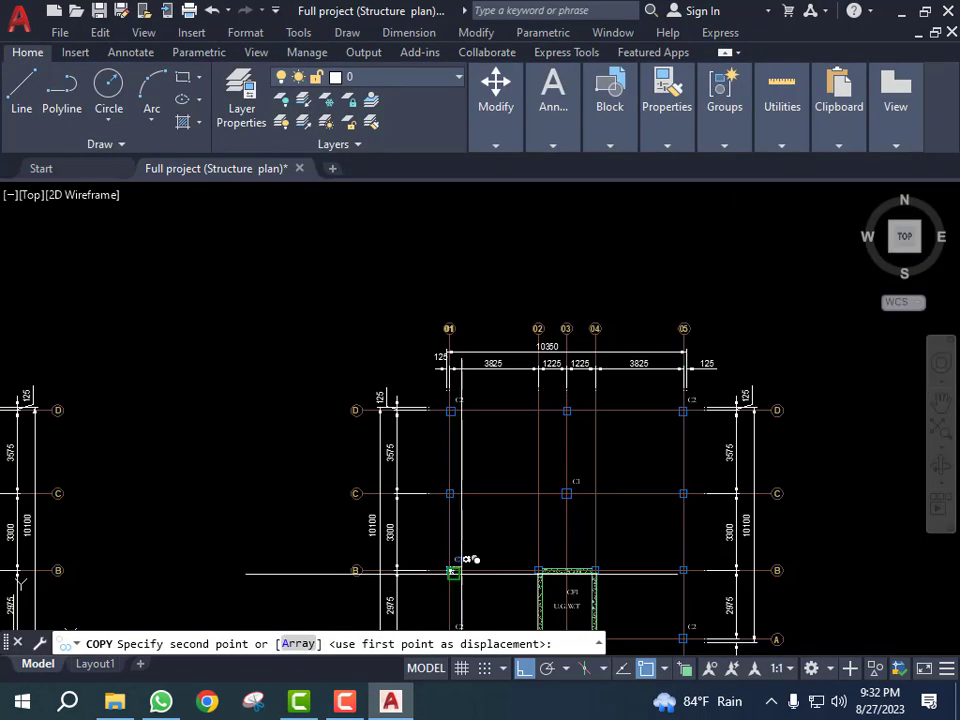
{"action": "scroll", "coordinate": [465, 555], "scroll_direction": "up", "scroll_amount": 2}
{"action": "scroll", "coordinate": [372, 454], "scroll_direction": "down", "scroll_amount": 3}
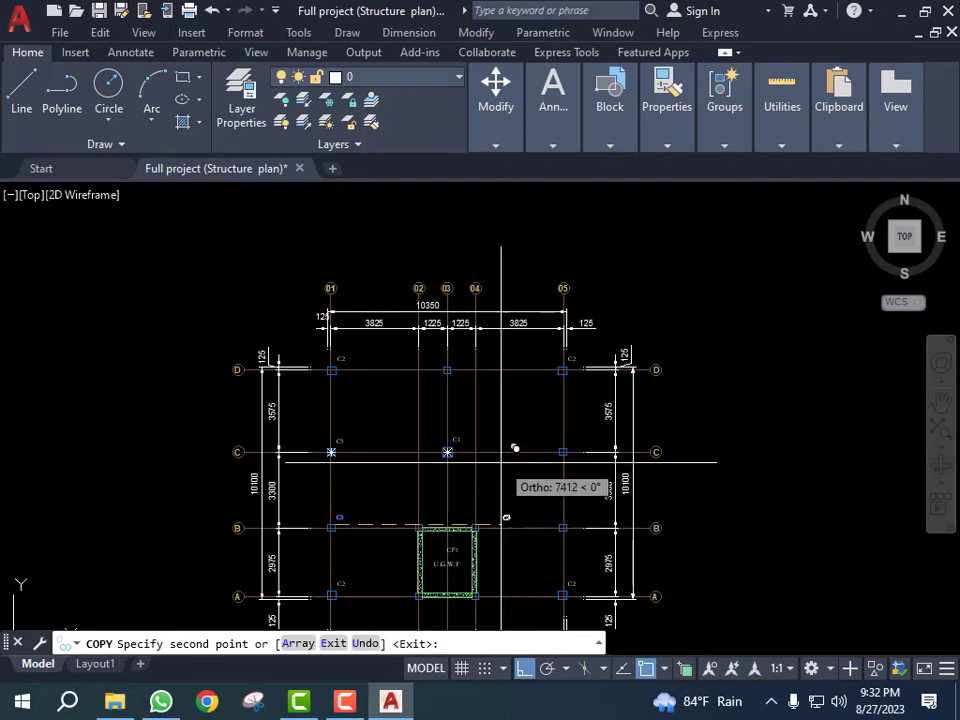
{"action": "scroll", "coordinate": [587, 422], "scroll_direction": "up", "scroll_amount": 3}
{"action": "scroll", "coordinate": [545, 520], "scroll_direction": "down", "scroll_amount": 3}
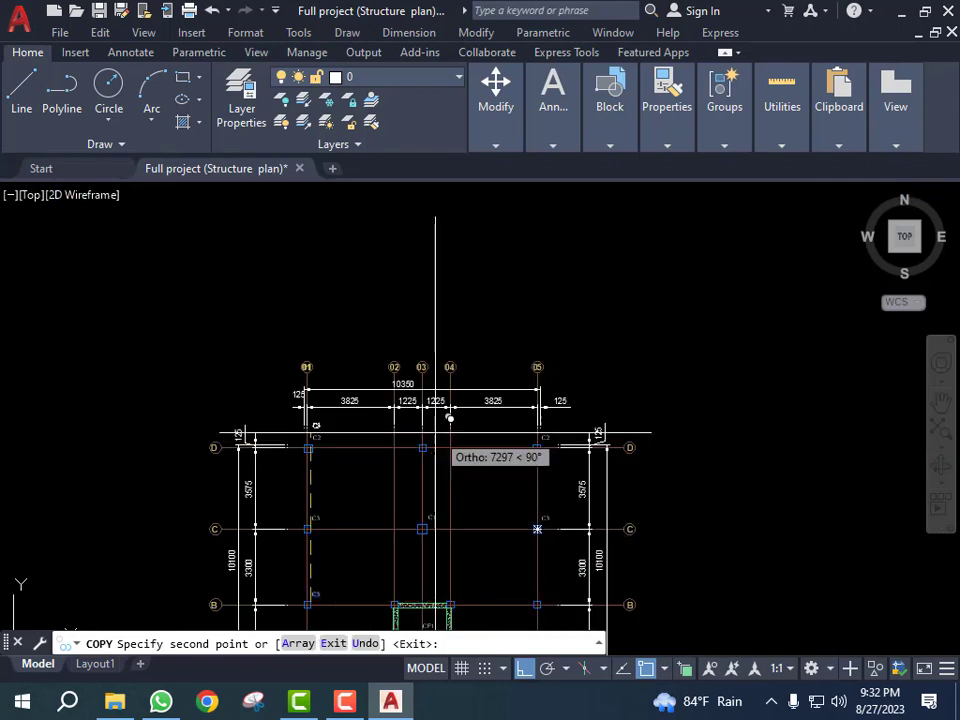
- Continue copying the C3 label to the columns at grids D/03, B/05 and B/04, and end the copy
{"action": "scroll", "coordinate": [439, 396], "scroll_direction": "up", "scroll_amount": 3}
{"action": "scroll", "coordinate": [390, 483], "scroll_direction": "down", "scroll_amount": 3}
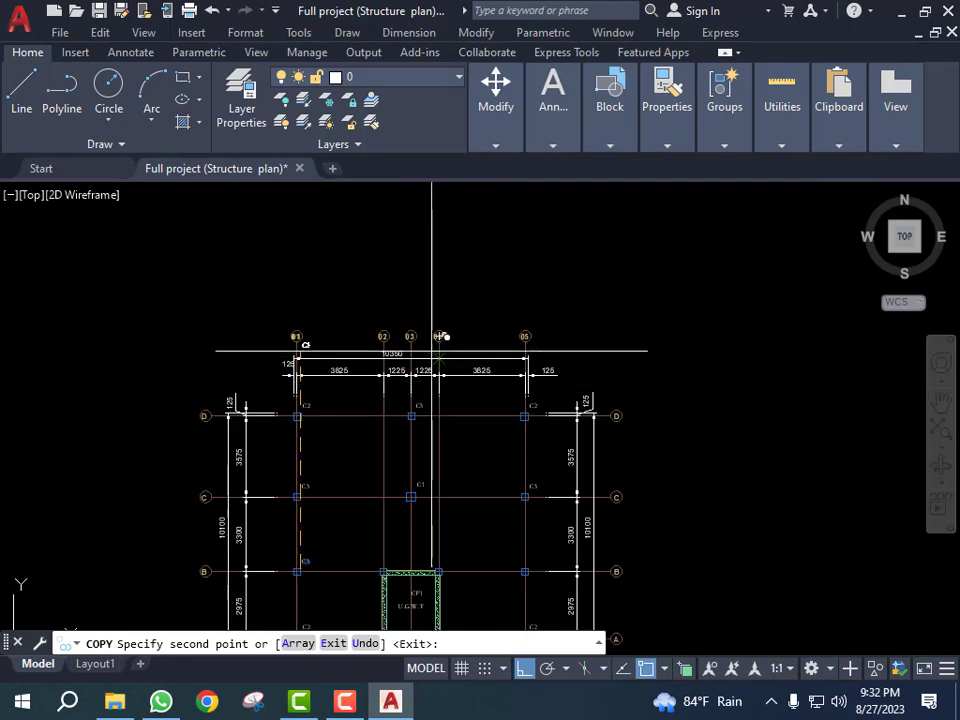
{"action": "scroll", "coordinate": [489, 476], "scroll_direction": "up", "scroll_amount": 5}
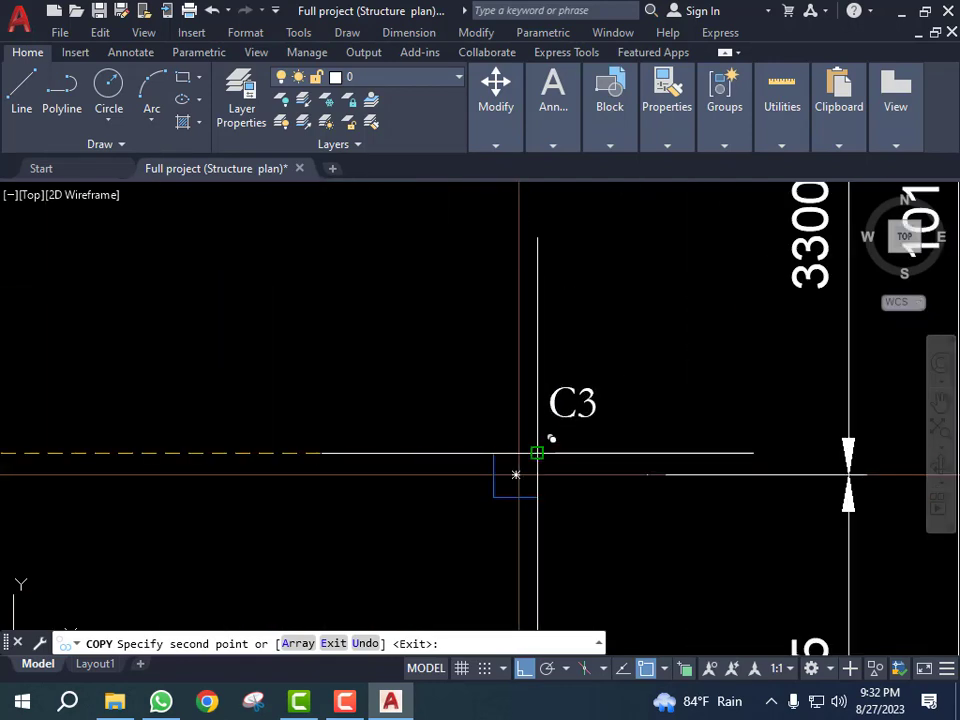
{"action": "scroll", "coordinate": [551, 438], "scroll_direction": "down", "scroll_amount": 3}
{"action": "scroll", "coordinate": [400, 476], "scroll_direction": "up", "scroll_amount": 5}
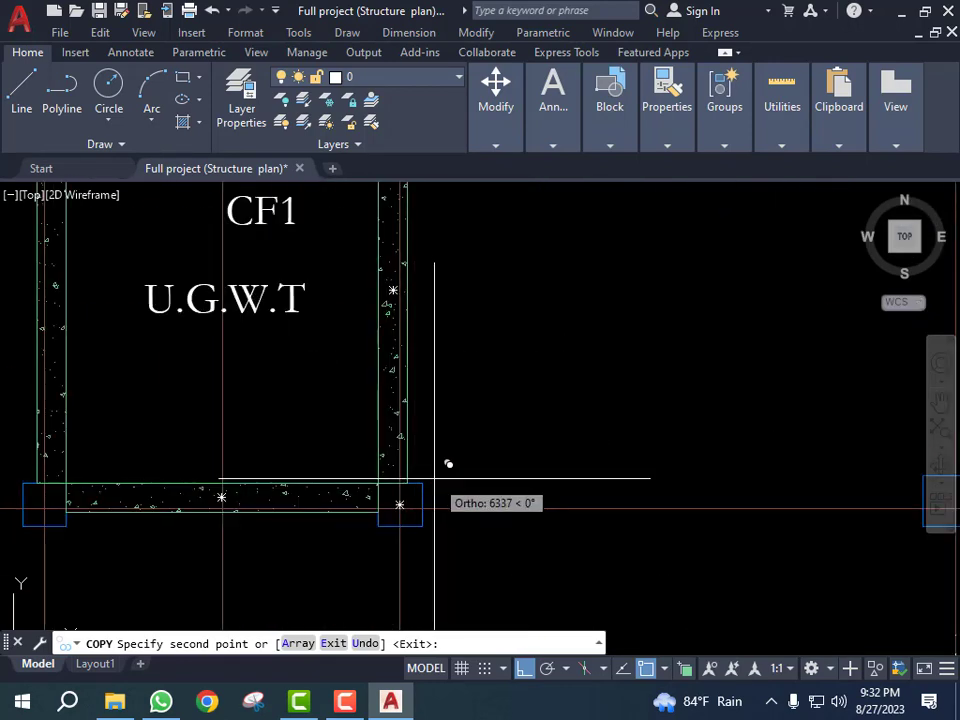
{"action": "scroll", "coordinate": [435, 489], "scroll_direction": "down", "scroll_amount": 3}
{"action": "scroll", "coordinate": [470, 440], "scroll_direction": "up", "scroll_amount": 3}
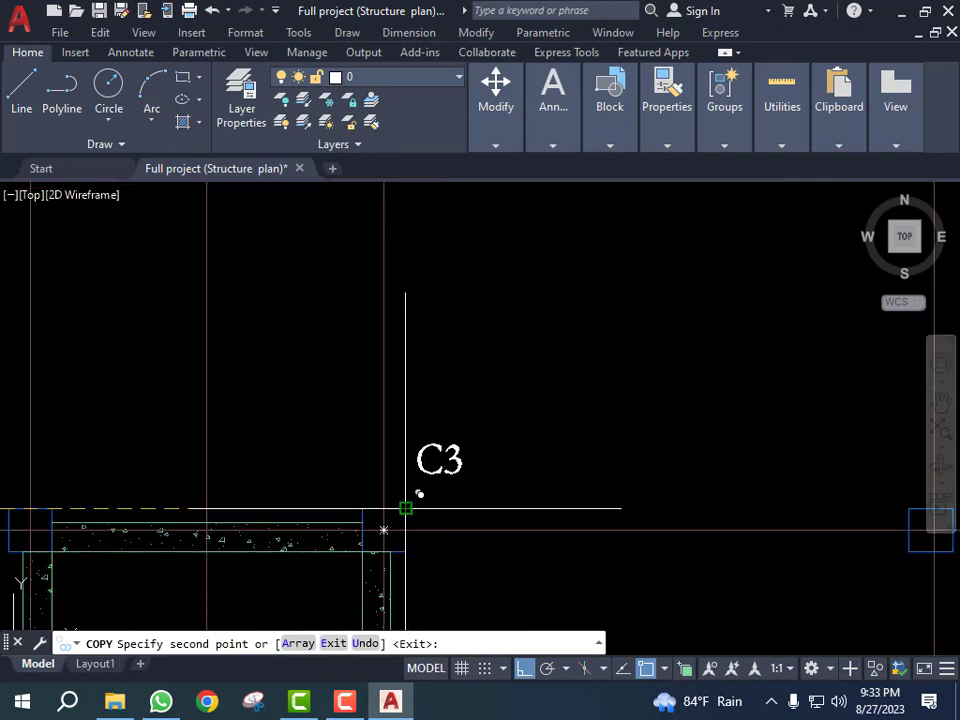
{"action": "key", "text": "Escape"}
- Copy the C3 label from the column at grid B/04 to the other tank corner columns at B/02, A/04 and A/02
{"action": "scroll", "coordinate": [405, 508], "scroll_direction": "down", "scroll_amount": 3}
{"action": "scroll", "coordinate": [398, 484], "scroll_direction": "up", "scroll_amount": 5}
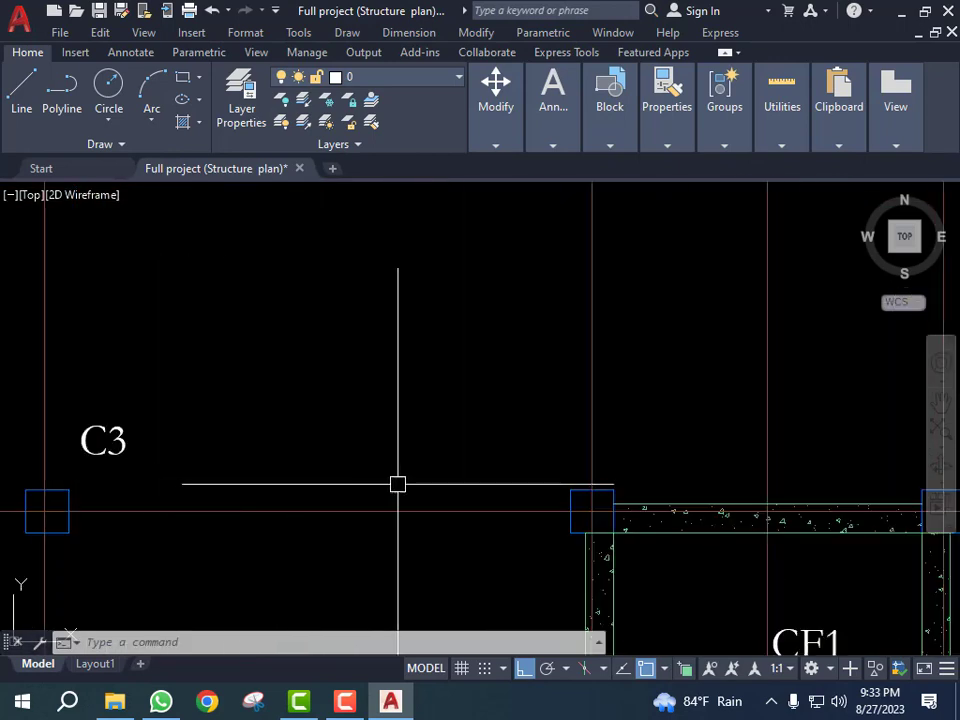
{"action": "scroll", "coordinate": [398, 484], "scroll_direction": "down", "scroll_amount": 3}
{"action": "scroll", "coordinate": [600, 475], "scroll_direction": "up", "scroll_amount": 4}
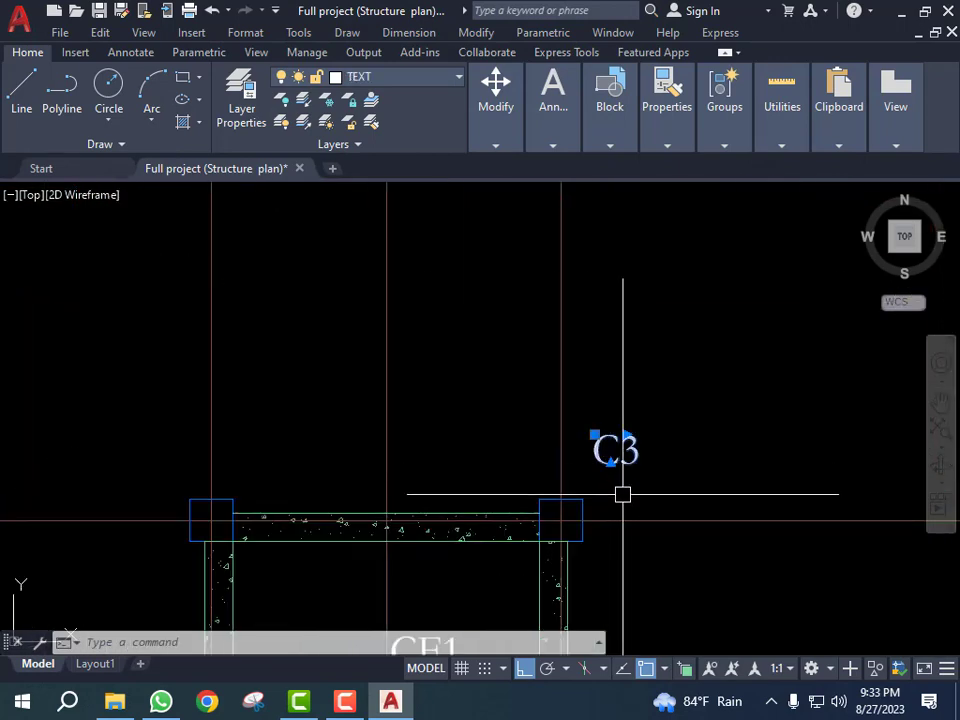
{"action": "type", "text": "co"}
{"action": "key", "text": "Return"}
{"action": "left_click", "coordinate": [561, 520]}
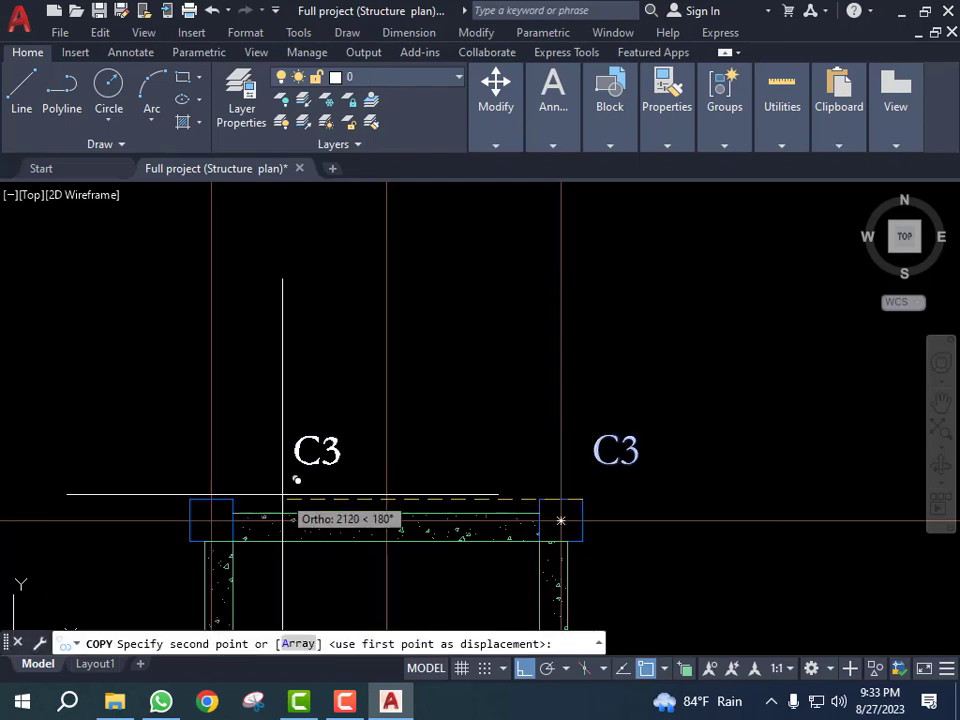
{"action": "scroll", "coordinate": [386, 336], "scroll_direction": "down", "scroll_amount": 4}
{"action": "scroll", "coordinate": [369, 407], "scroll_direction": "up", "scroll_amount": 5}
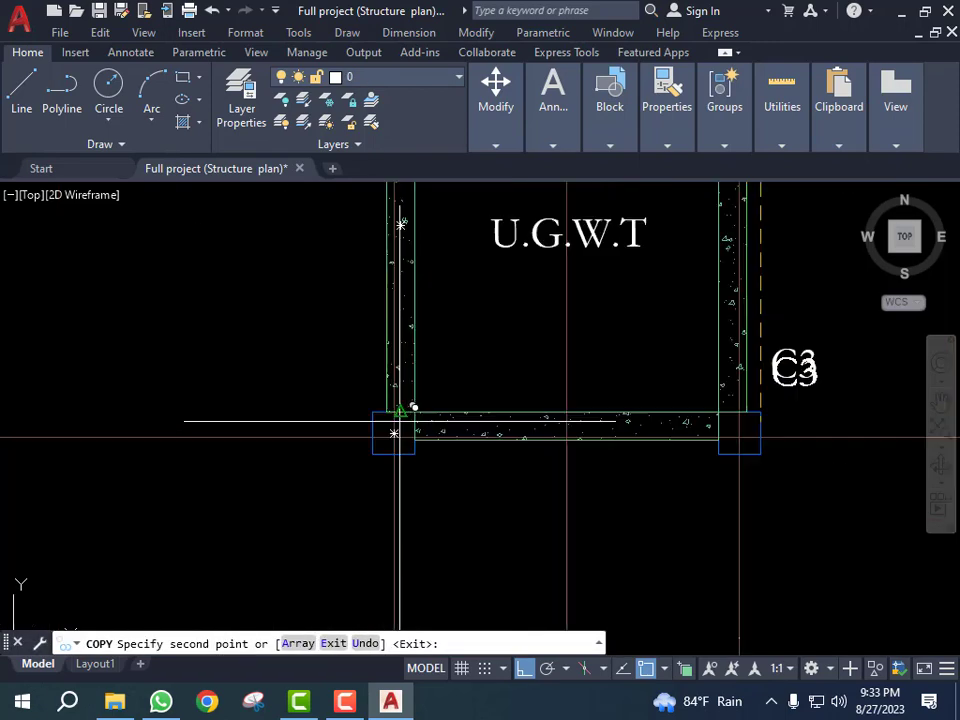
{"action": "left_click", "coordinate": [435, 399]}
{"action": "key", "text": "Return"}
- Move the C3 labels of the columns at grids A/02 and B/02 horizontally to the left side of their columns
{"action": "scroll", "coordinate": [512, 445], "scroll_direction": "down", "scroll_amount": 4}
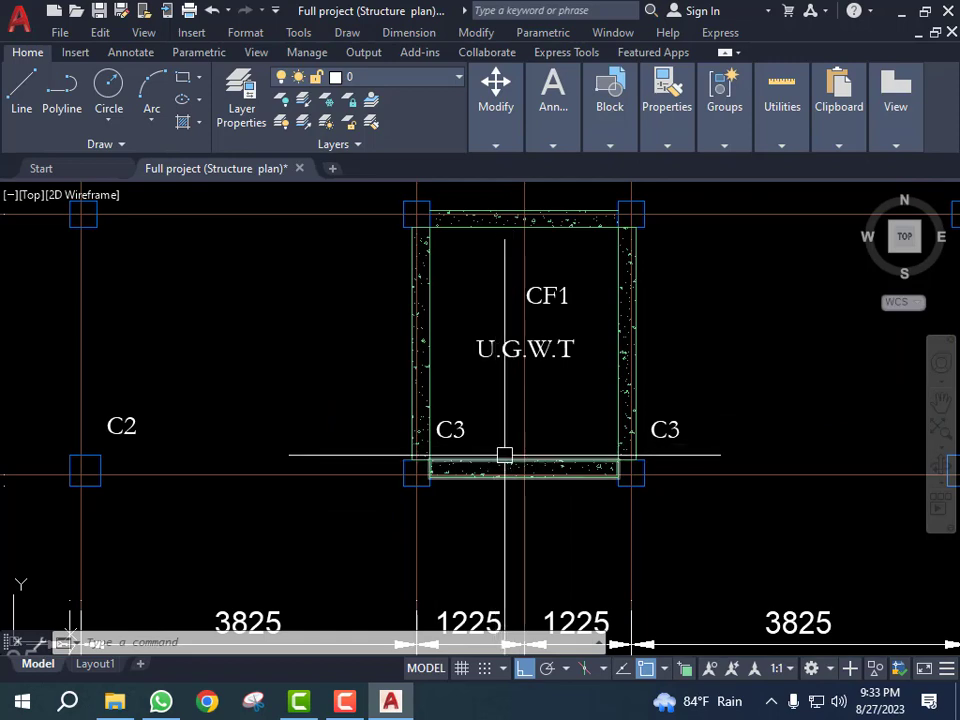
{"action": "scroll", "coordinate": [504, 455], "scroll_direction": "down", "scroll_amount": 2}
{"action": "scroll", "coordinate": [483, 443], "scroll_direction": "up", "scroll_amount": 1}
{"action": "left_click", "coordinate": [450, 450]}
{"action": "scroll", "coordinate": [477, 459], "scroll_direction": "down", "scroll_amount": 2}
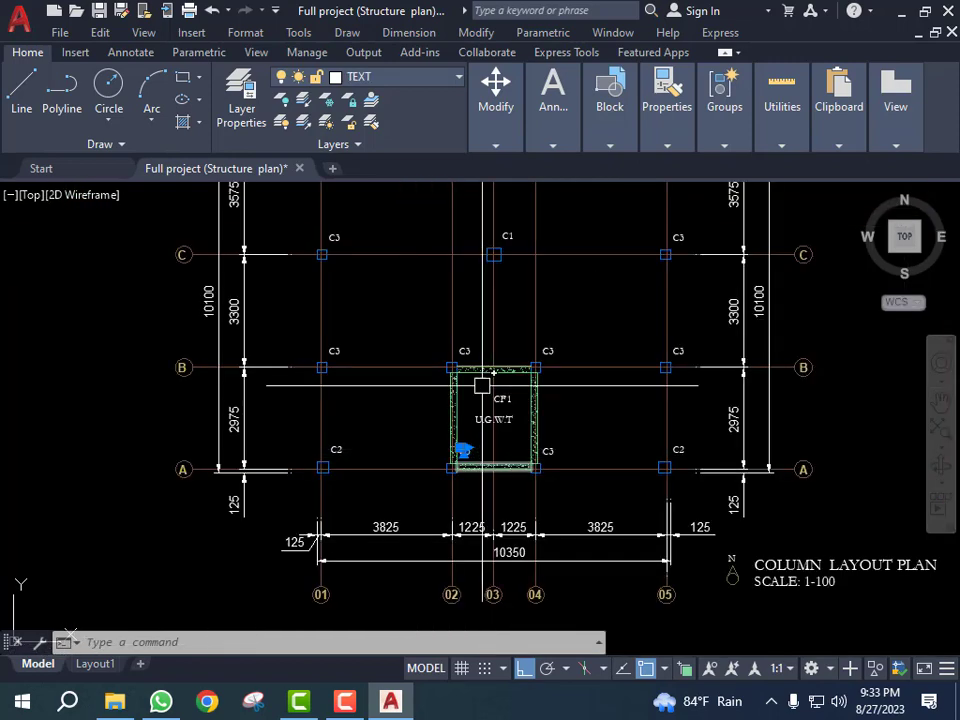
{"action": "scroll", "coordinate": [478, 345], "scroll_direction": "up", "scroll_amount": 3}
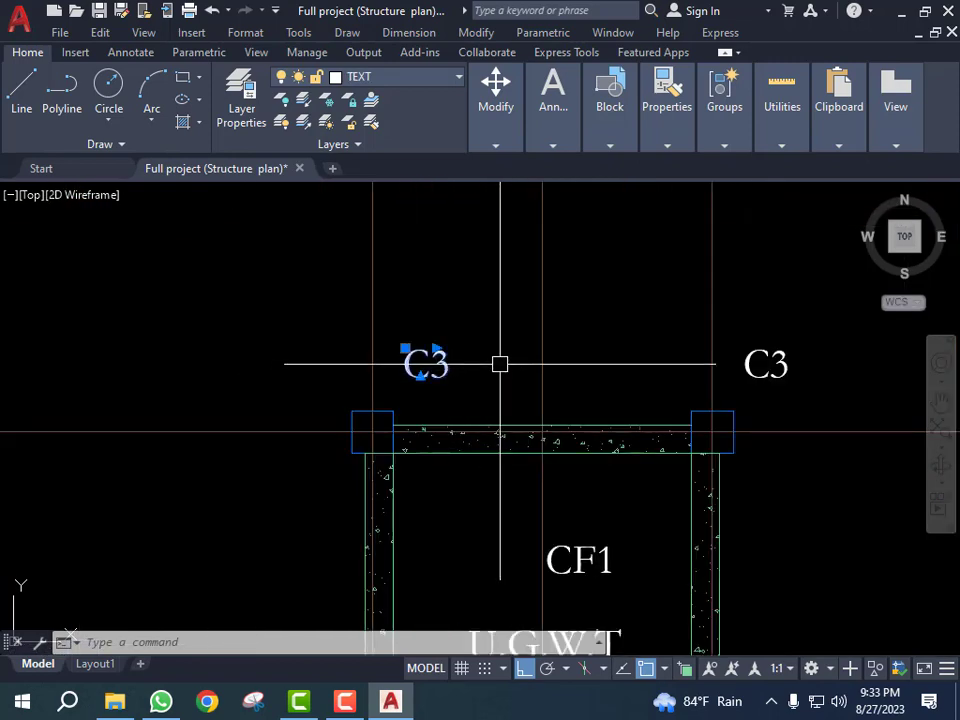
{"action": "key", "text": "m"}
{"action": "key", "text": "space"}
{"action": "left_click", "coordinate": [521, 321]}
{"action": "left_click", "coordinate": [401, 321]}
{"action": "scroll", "coordinate": [330, 328], "scroll_direction": "down", "scroll_amount": 4}
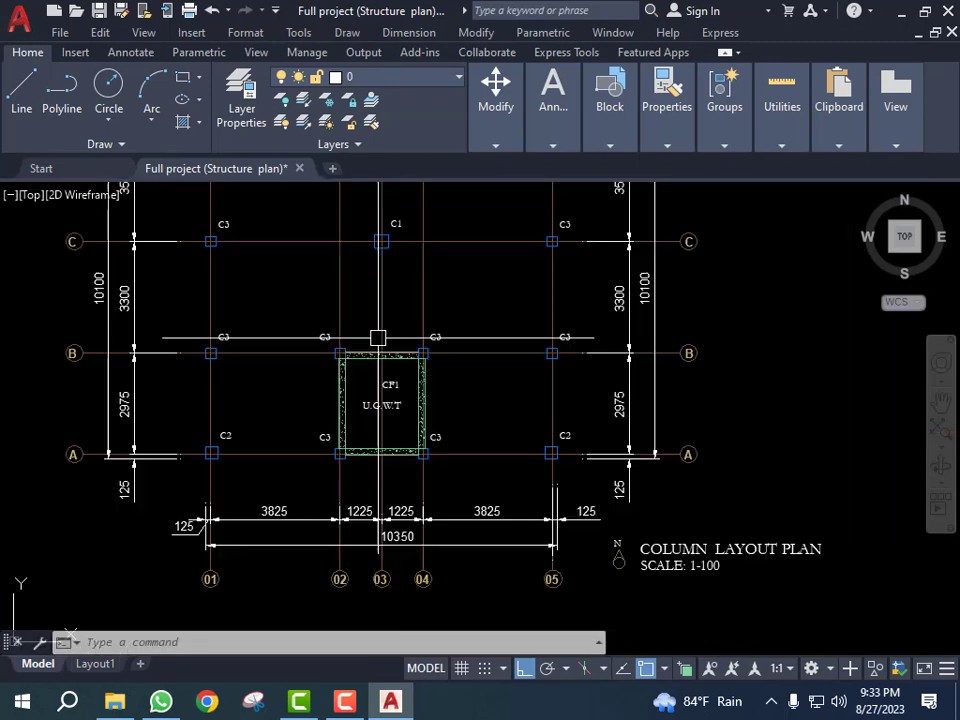
- Review the column type labels across the column layout plan and compare it with the neighbouring footing layout plan
{"action": "scroll", "coordinate": [321, 420], "scroll_direction": "up", "scroll_amount": 3}
{"action": "scroll", "coordinate": [323, 373], "scroll_direction": "down", "scroll_amount": 8}
{"action": "scroll", "coordinate": [343, 390], "scroll_direction": "up", "scroll_amount": 6}
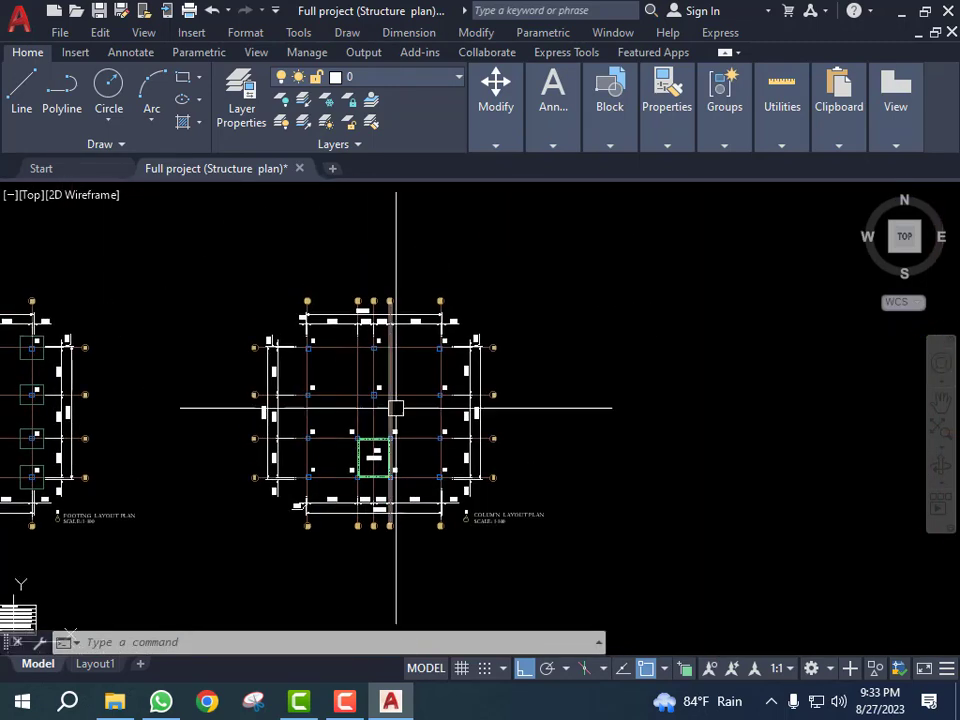
{"action": "scroll", "coordinate": [349, 383], "scroll_direction": "down", "scroll_amount": 5}
{"action": "scroll", "coordinate": [324, 414], "scroll_direction": "up", "scroll_amount": 4}
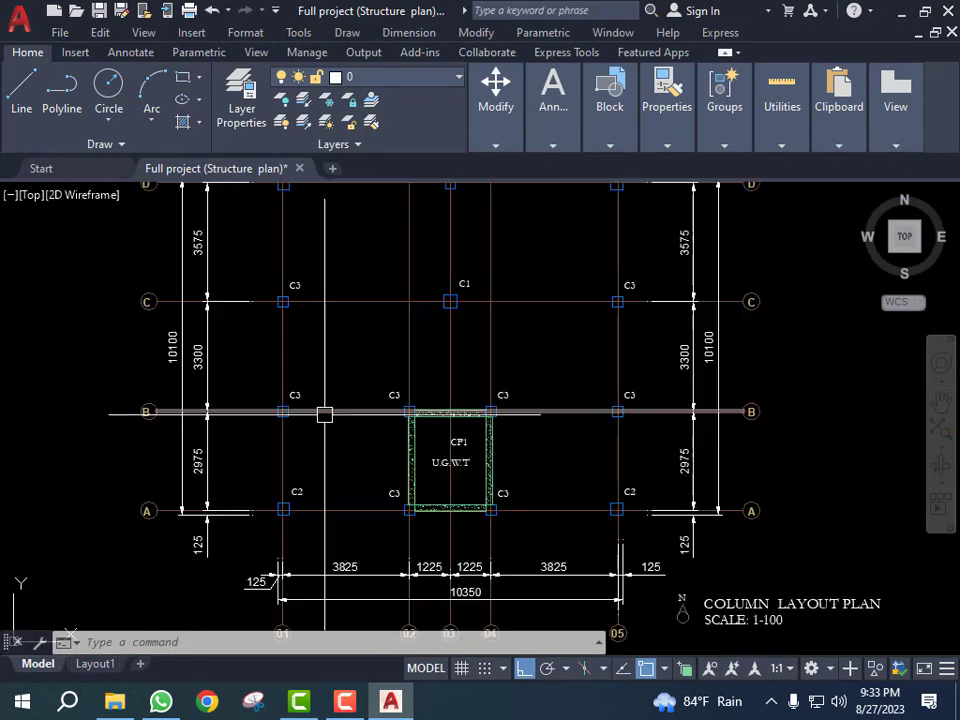
{"action": "middle_click_drag", "start_coordinate": [337, 426], "coordinate": [323, 373]}
{"action": "scroll", "coordinate": [356, 463], "scroll_direction": "down", "scroll_amount": 2}
{"action": "scroll", "coordinate": [360, 427], "scroll_direction": "up", "scroll_amount": 5}
{"action": "scroll", "coordinate": [326, 396], "scroll_direction": "down", "scroll_amount": 5}
{"action": "scroll", "coordinate": [300, 381], "scroll_direction": "down", "scroll_amount": 4}
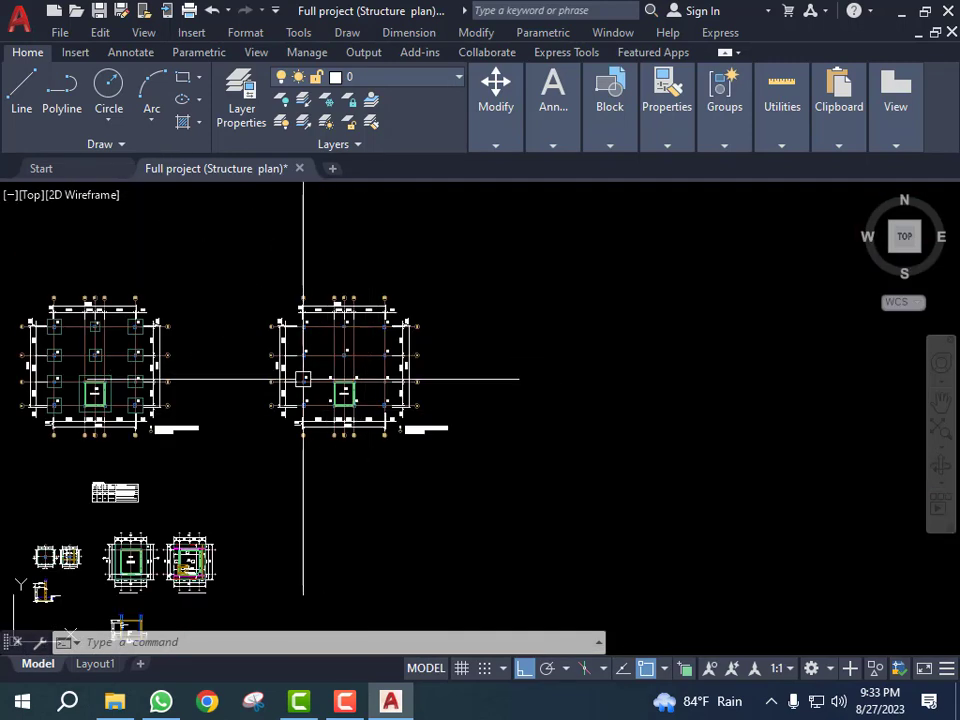
{"action": "scroll", "coordinate": [320, 402], "scroll_direction": "up", "scroll_amount": 4}
{"action": "scroll", "coordinate": [431, 452], "scroll_direction": "down", "scroll_amount": 4}
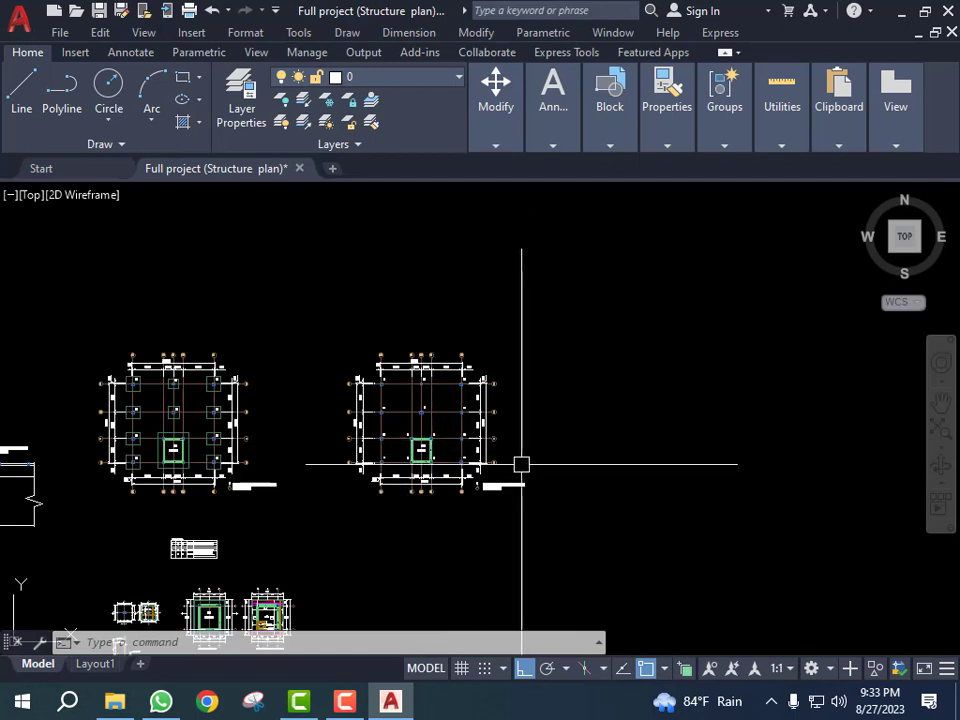
{"action": "scroll", "coordinate": [111, 418], "scroll_direction": "up", "scroll_amount": 6}
{"action": "scroll", "coordinate": [332, 422], "scroll_direction": "down", "scroll_amount": 5}
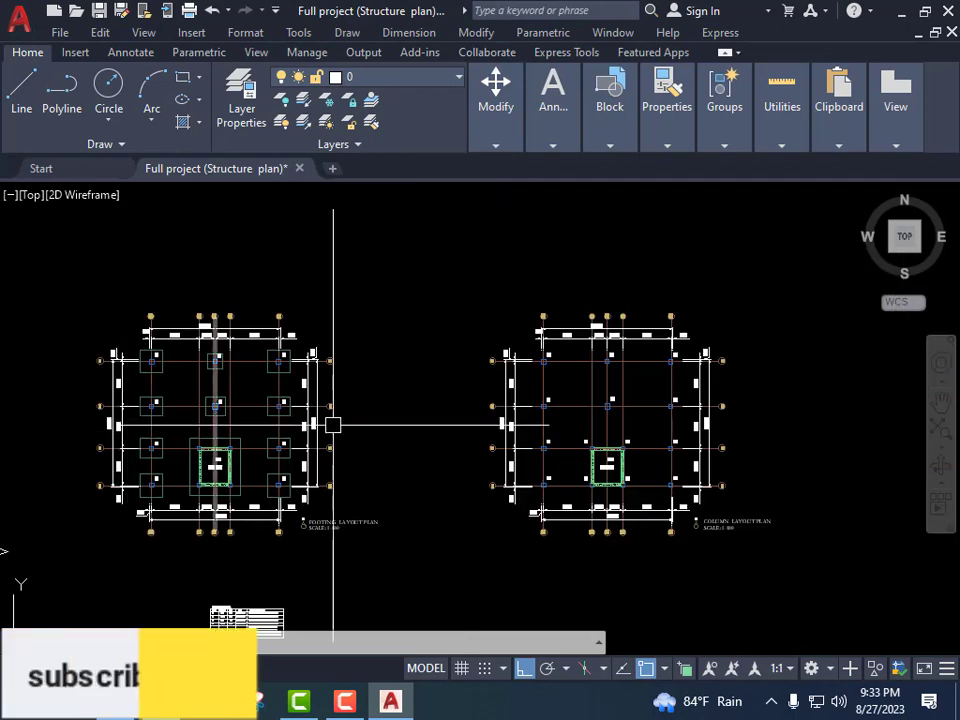
{"action": "scroll", "coordinate": [332, 426], "scroll_direction": "up", "scroll_amount": 1}
{"action": "scroll", "coordinate": [516, 439], "scroll_direction": "up", "scroll_amount": 6}
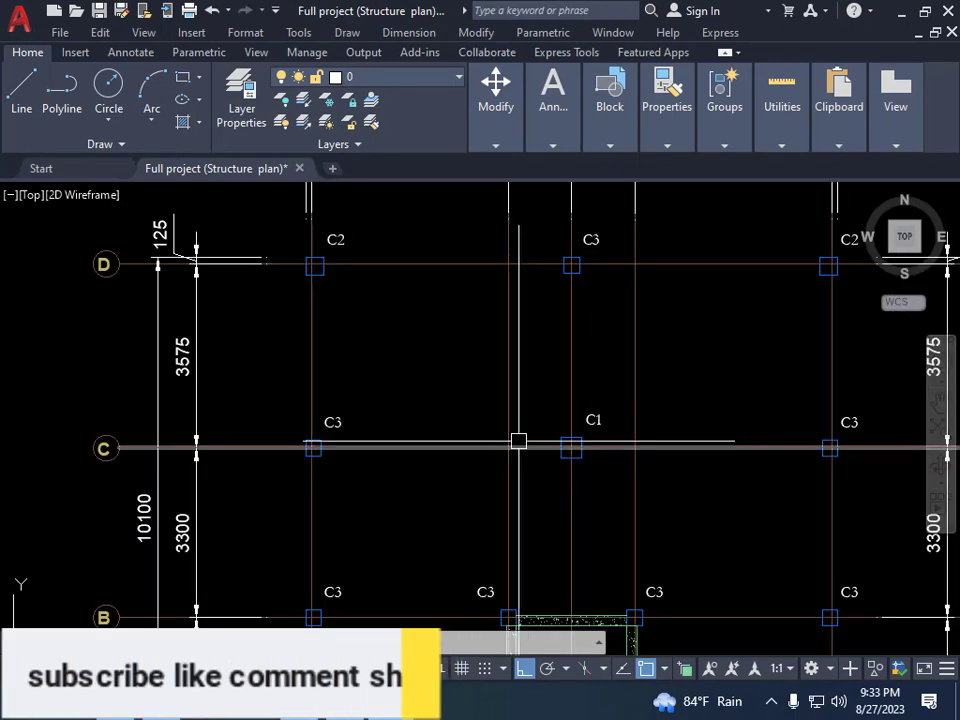
{"action": "scroll", "coordinate": [440, 459], "scroll_direction": "down", "scroll_amount": 4}
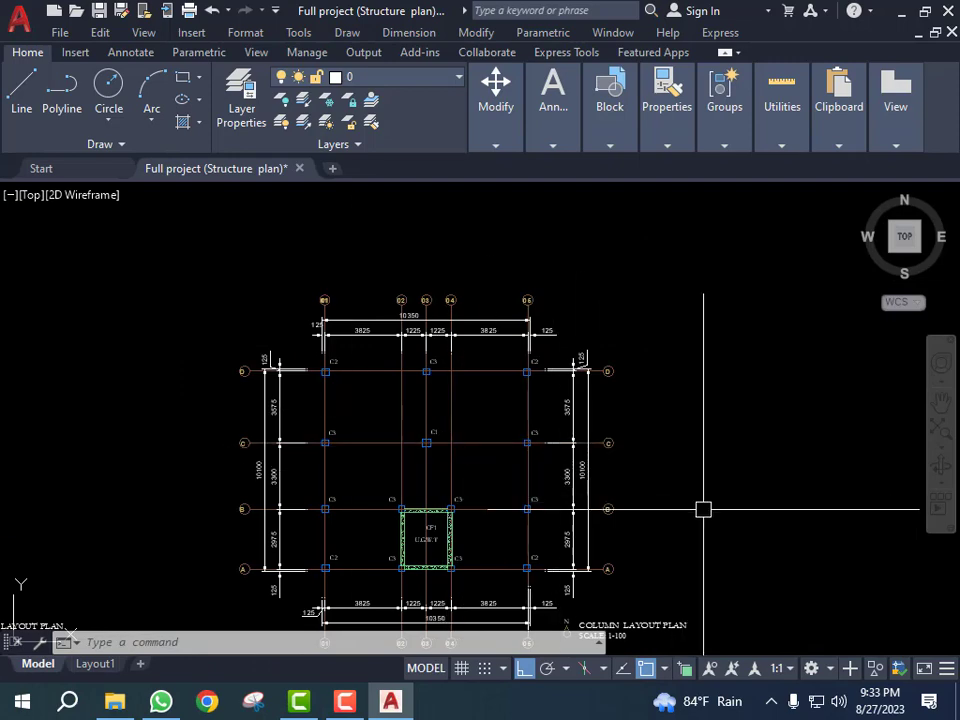